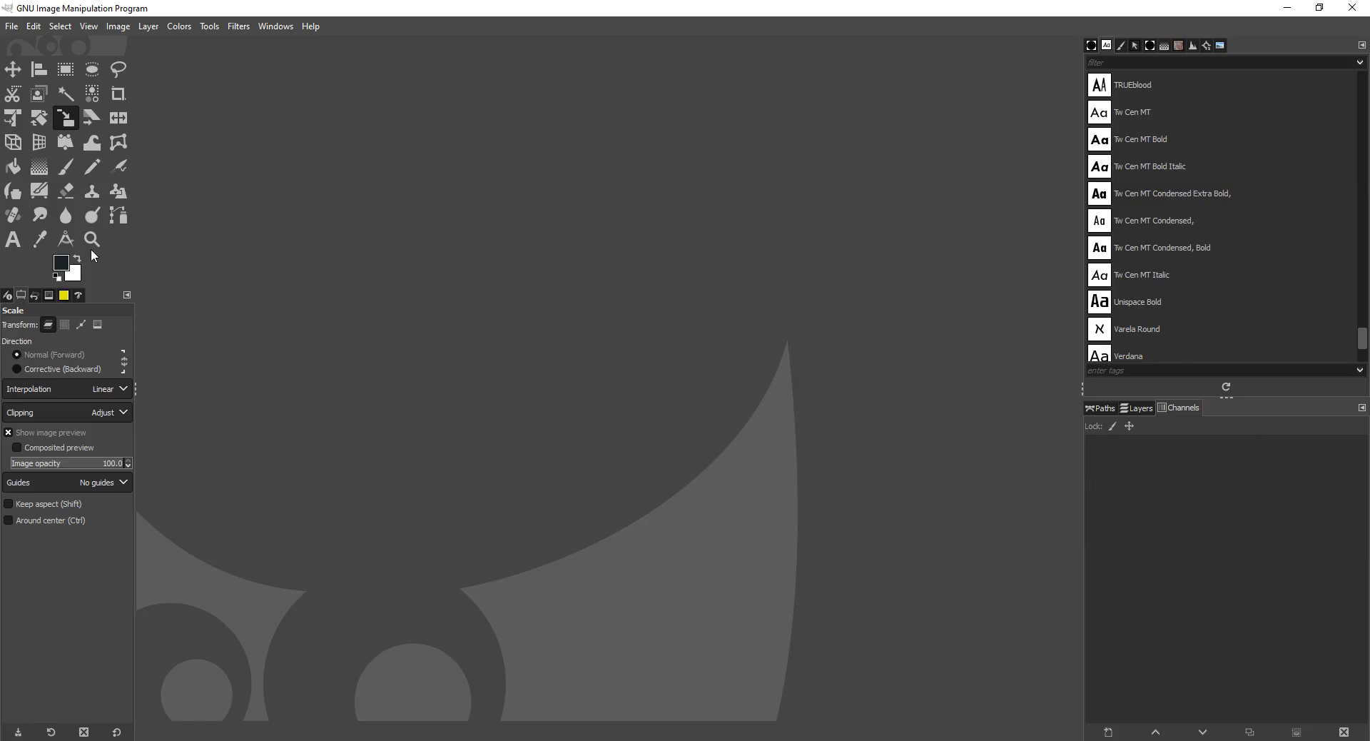
# Create a new 1024 × 1024 px image filled with the background color and display its layer list.
pyautogui.click(16, 30)
pyautogui.click(40, 50)
pyautogui.moveTo(615, 211); pyautogui.dragTo(690, 188)
pyautogui.moveTo(717, 255); pyautogui.dragTo(697, 270)
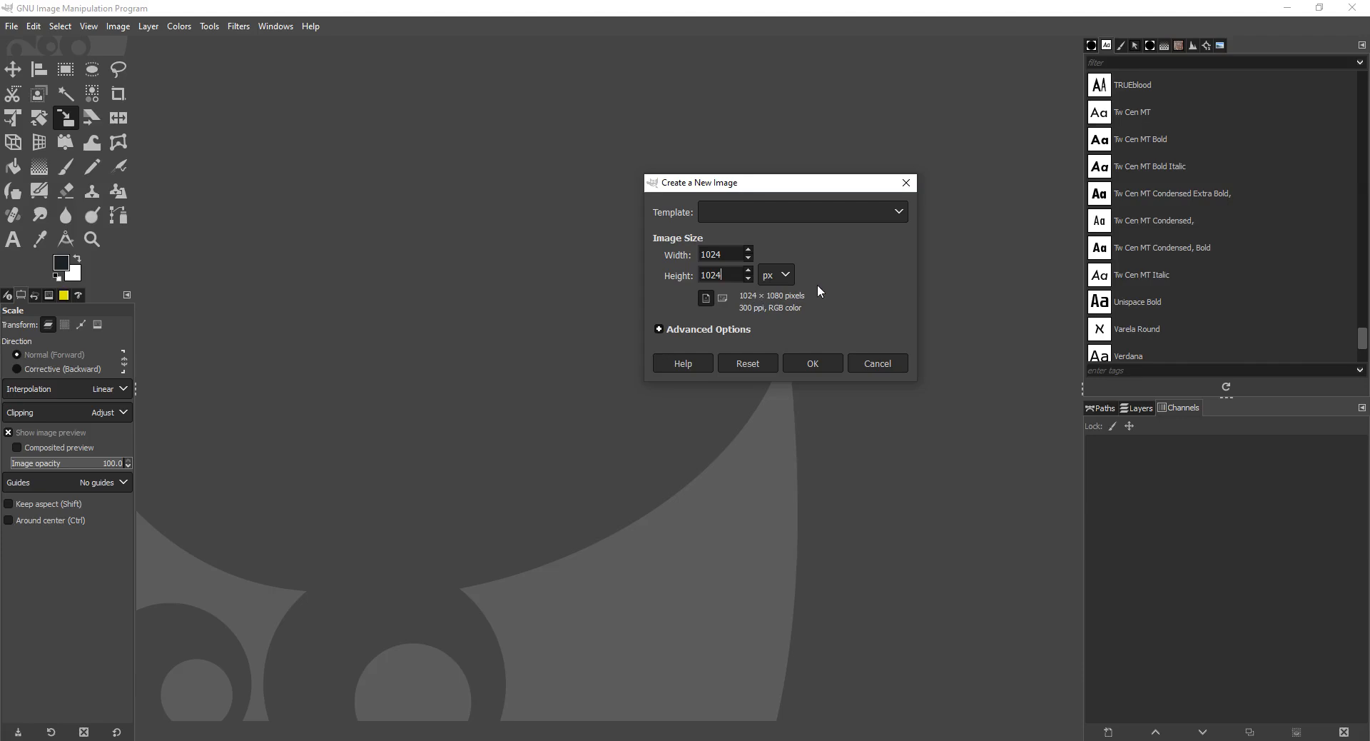
pyautogui.click(657, 327)
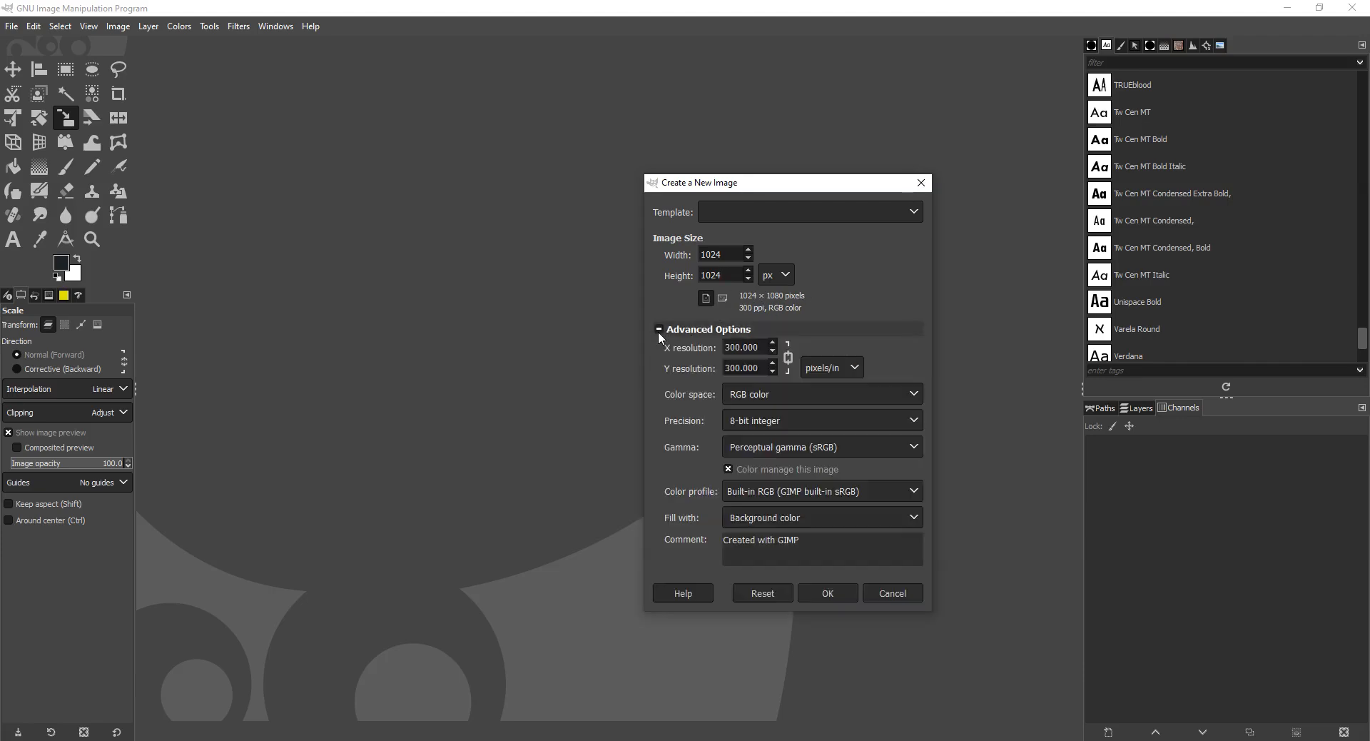
pyautogui.click(823, 514)
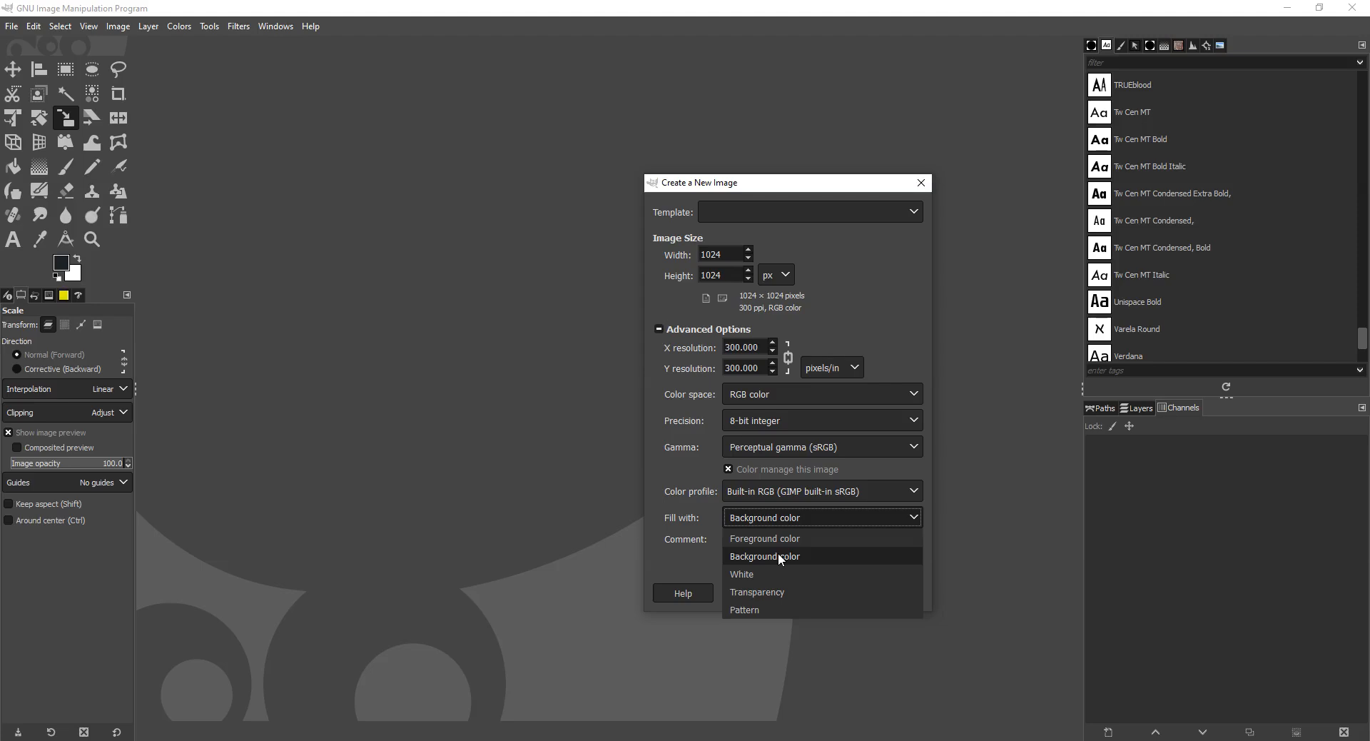
pyautogui.click(778, 556)
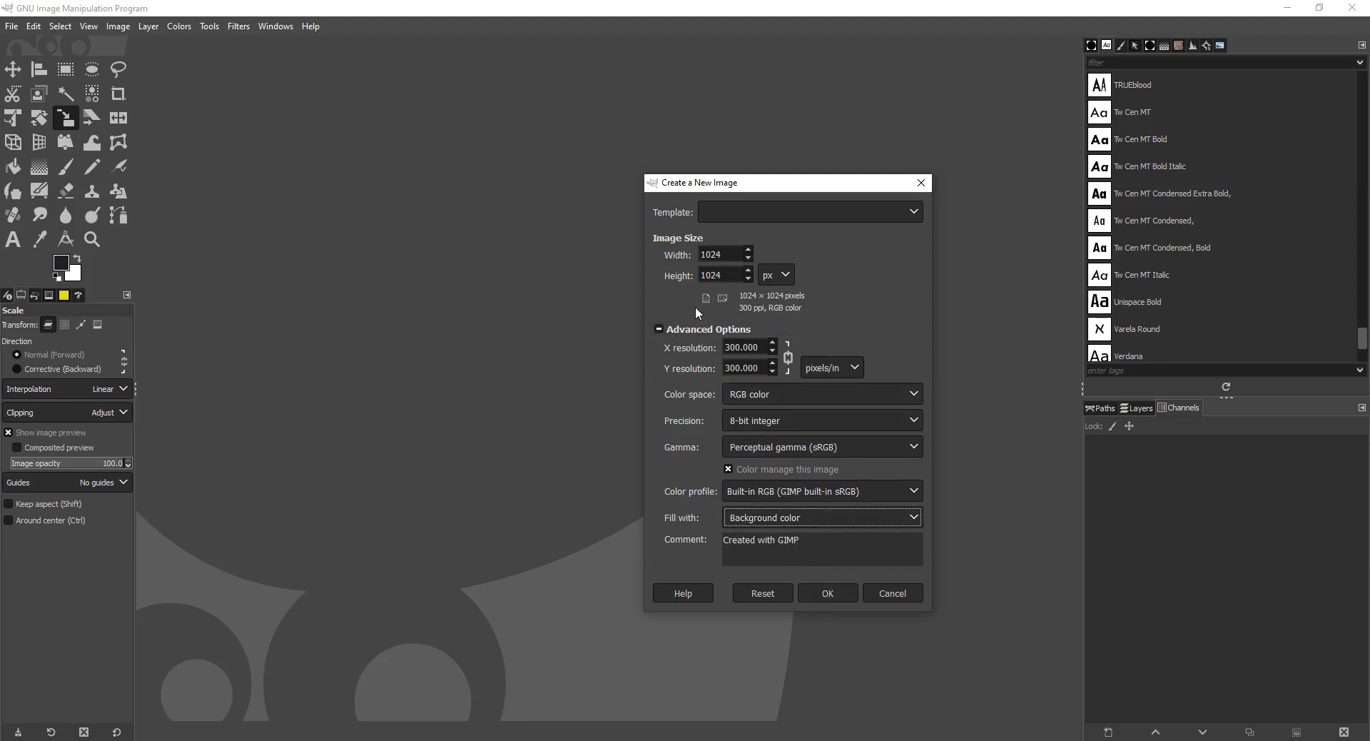
pyautogui.click(828, 593)
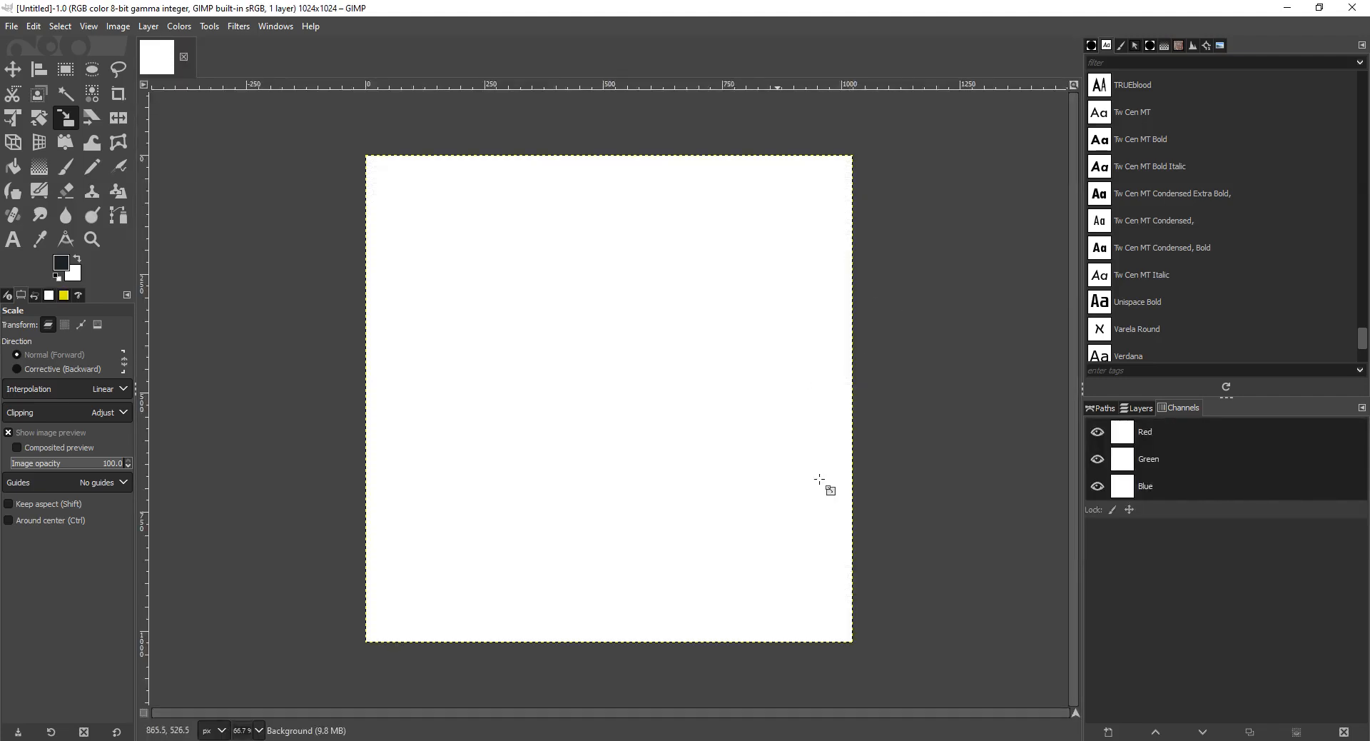
pyautogui.click(1134, 409)
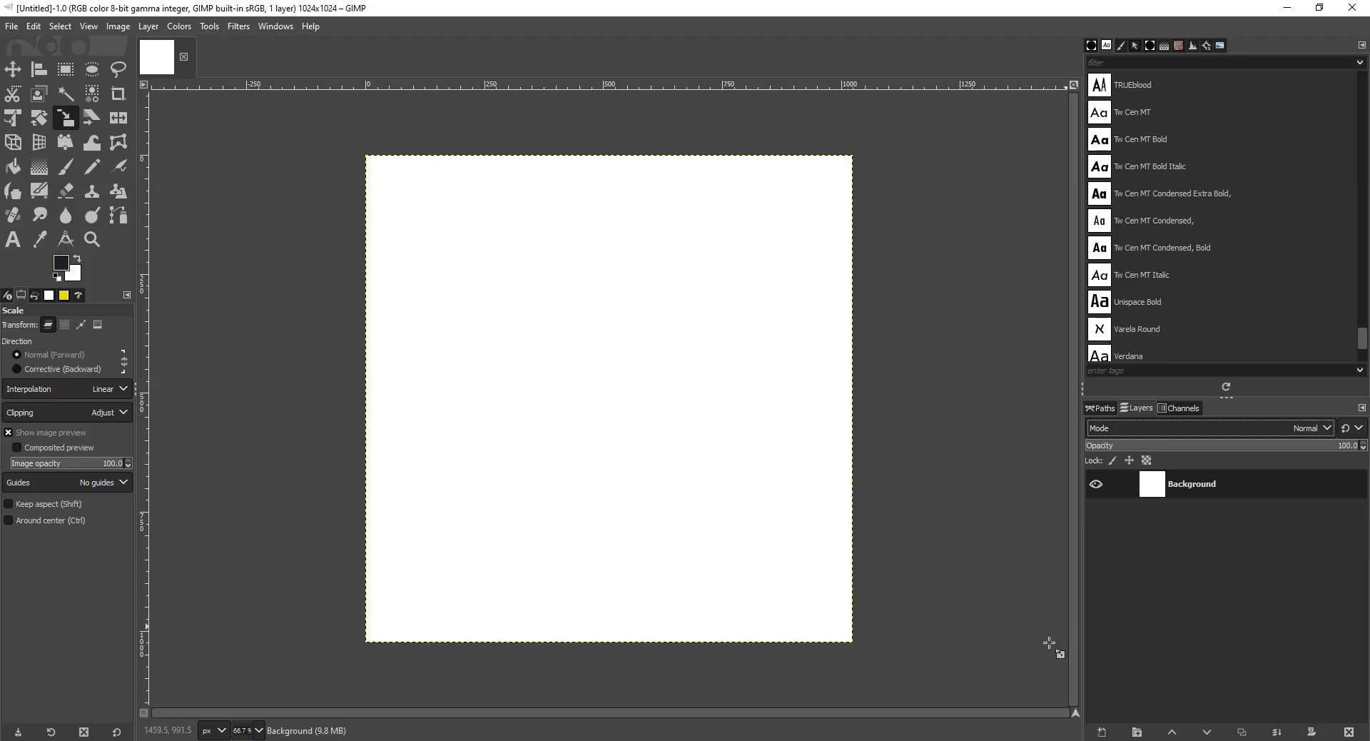
# Switch to the ice assets folder in File Explorer and look through its texture folders.
pyautogui.moveTo(1042, 739)
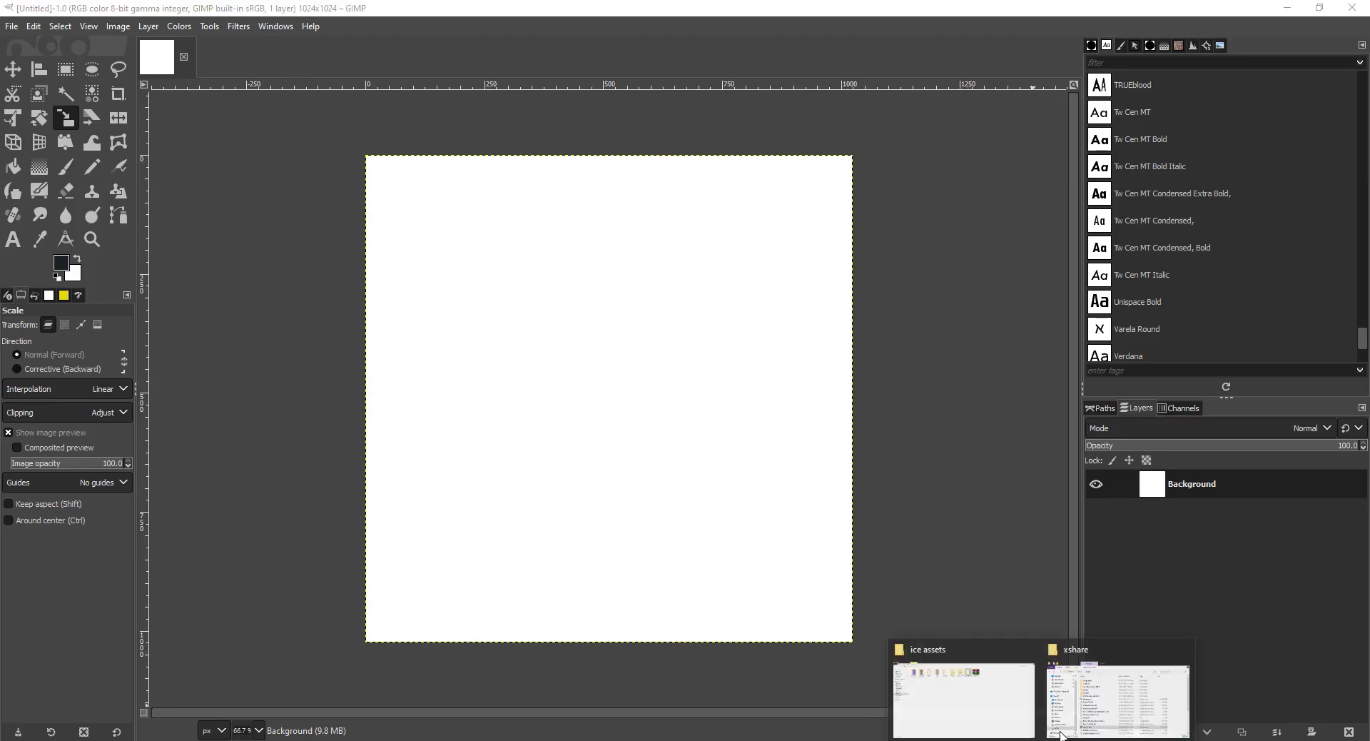
pyautogui.click(975, 691)
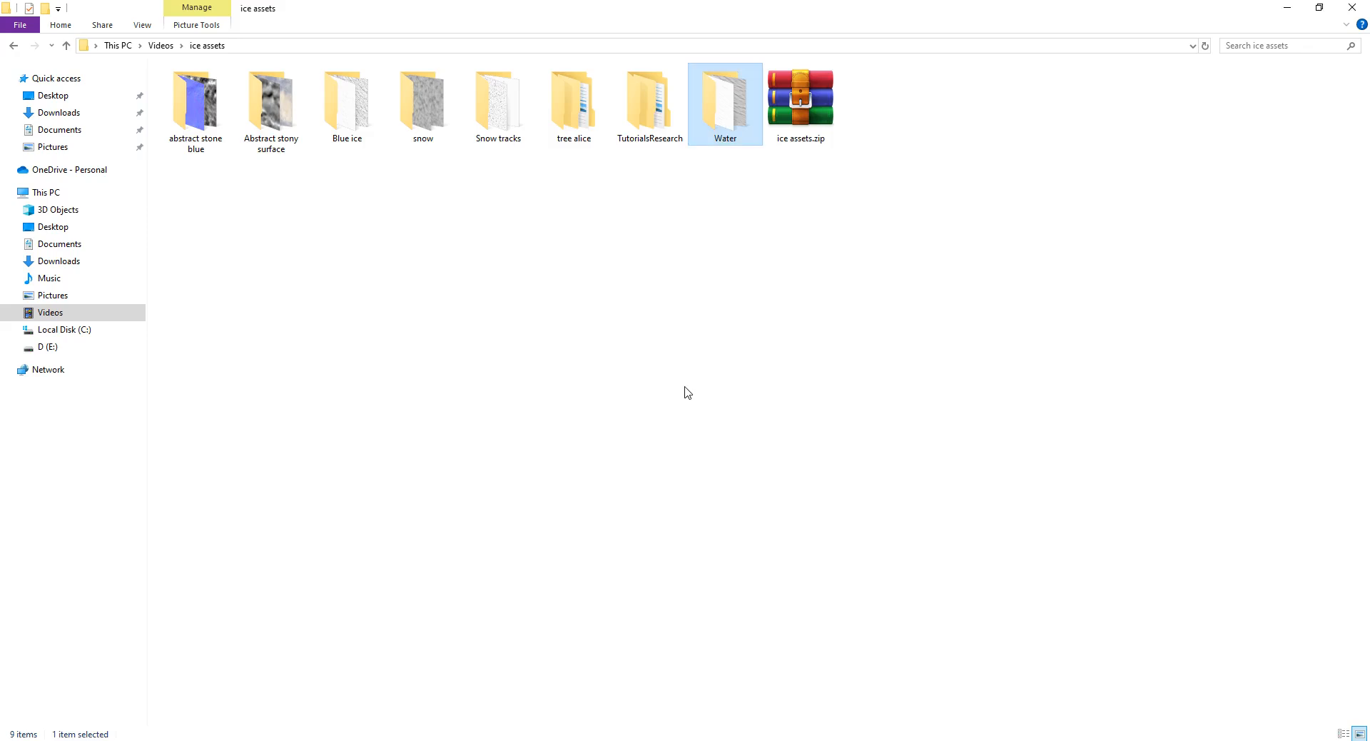
pyautogui.click(418, 121)
pyautogui.press('Right')
pyautogui.press('Right')
pyautogui.press('Right')
pyautogui.press('Right')
pyautogui.press('Left')
pyautogui.press('Left')
pyautogui.press('Left')
pyautogui.press('Left')
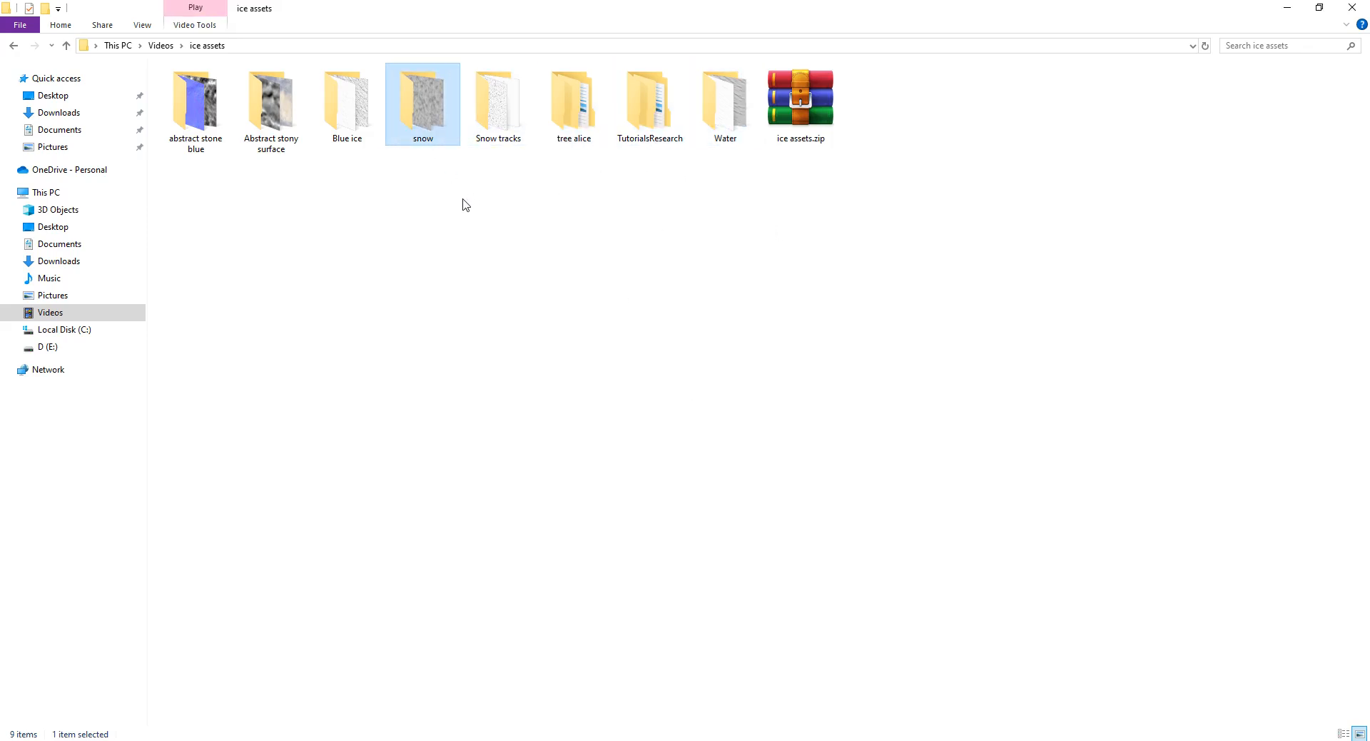
pyautogui.press('Left')
pyautogui.press('Left')
pyautogui.press('Left')
pyautogui.press('Right')
pyautogui.press('Right')
pyautogui.press('Right')
pyautogui.press('Right')
pyautogui.press('Right')
pyautogui.press('Right')
pyautogui.press('Right')
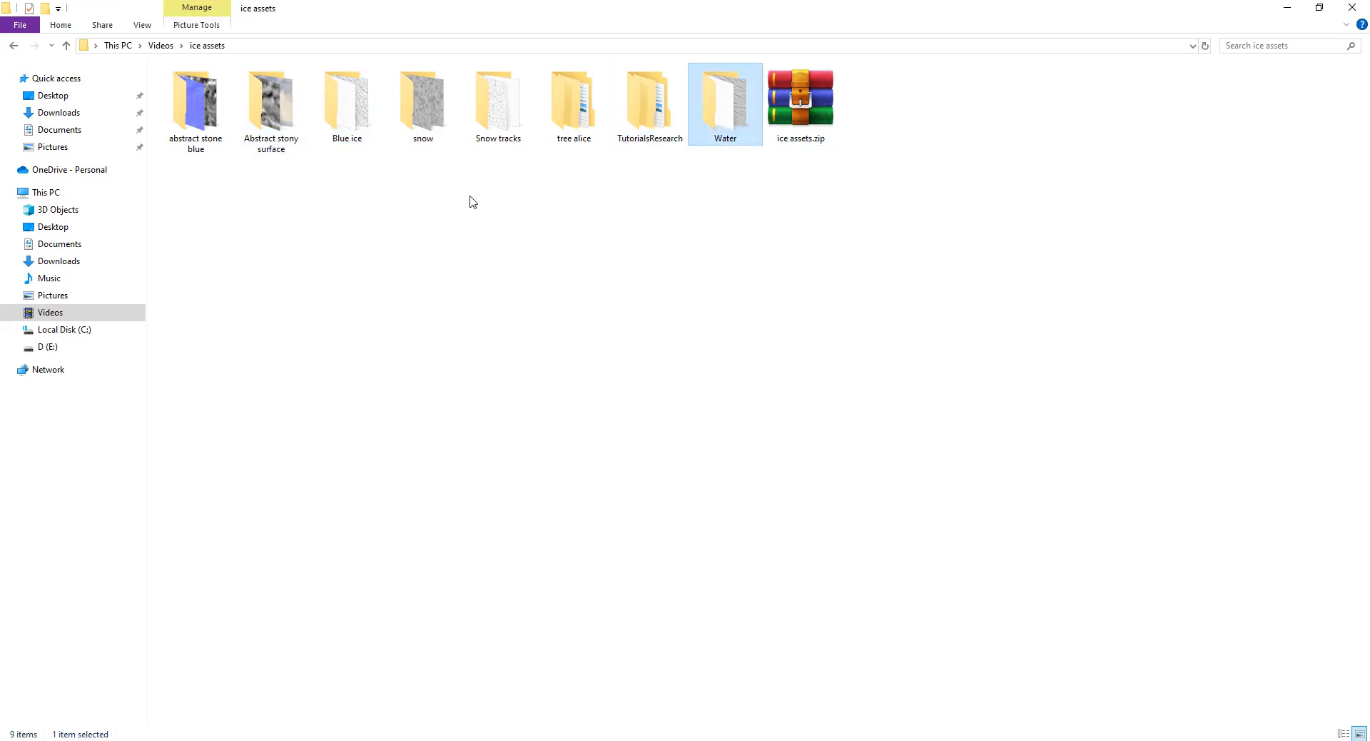
pyautogui.press('Left')
pyautogui.press('Left')
pyautogui.press('Left')
pyautogui.press('Left')
pyautogui.press('Left')
pyautogui.press('Left')
pyautogui.press('Left')
pyautogui.press('Left')
pyautogui.press('Right')
pyautogui.press('Right')
pyautogui.press('Left')
# Open the Abstract stony surface folder and examine its texture maps at a larger thumbnail size.
pyautogui.press('Return')
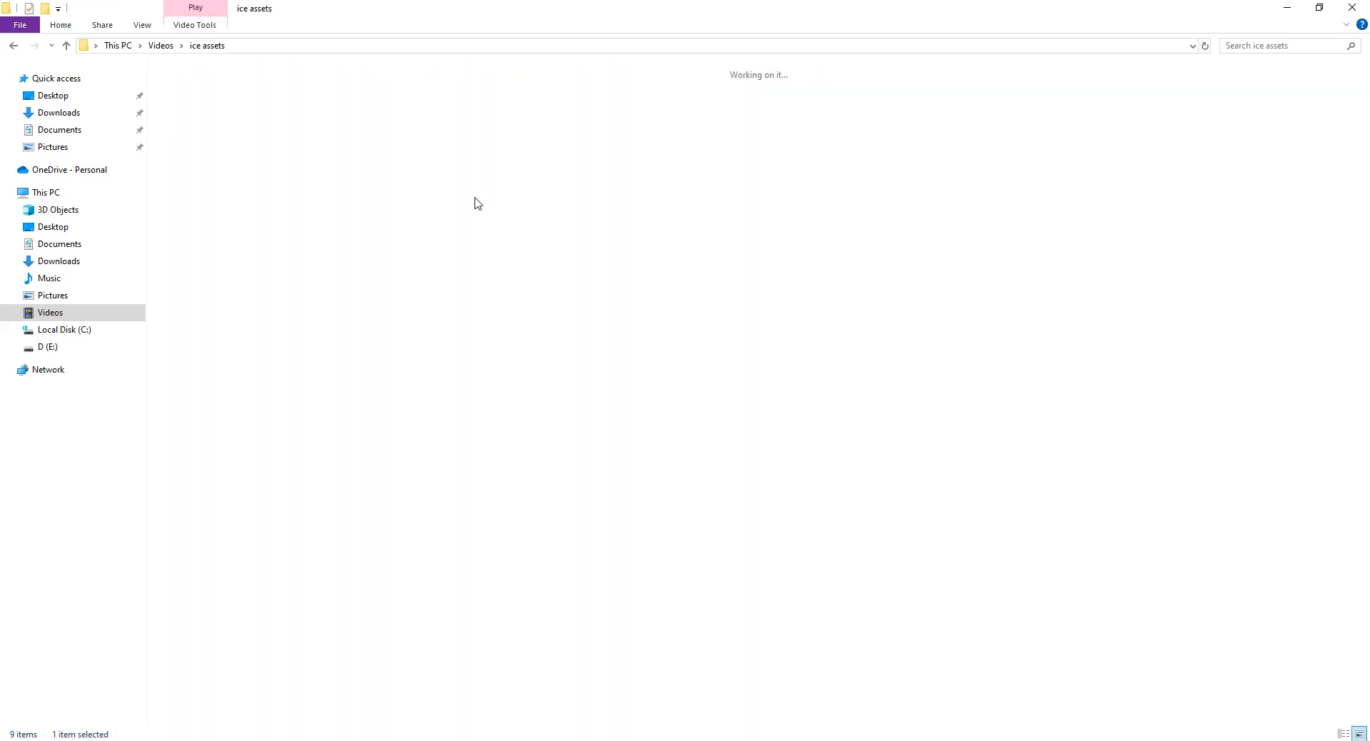
pyautogui.press('Right')
pyautogui.press('Right')
pyautogui.press('Right')
pyautogui.press('Right')
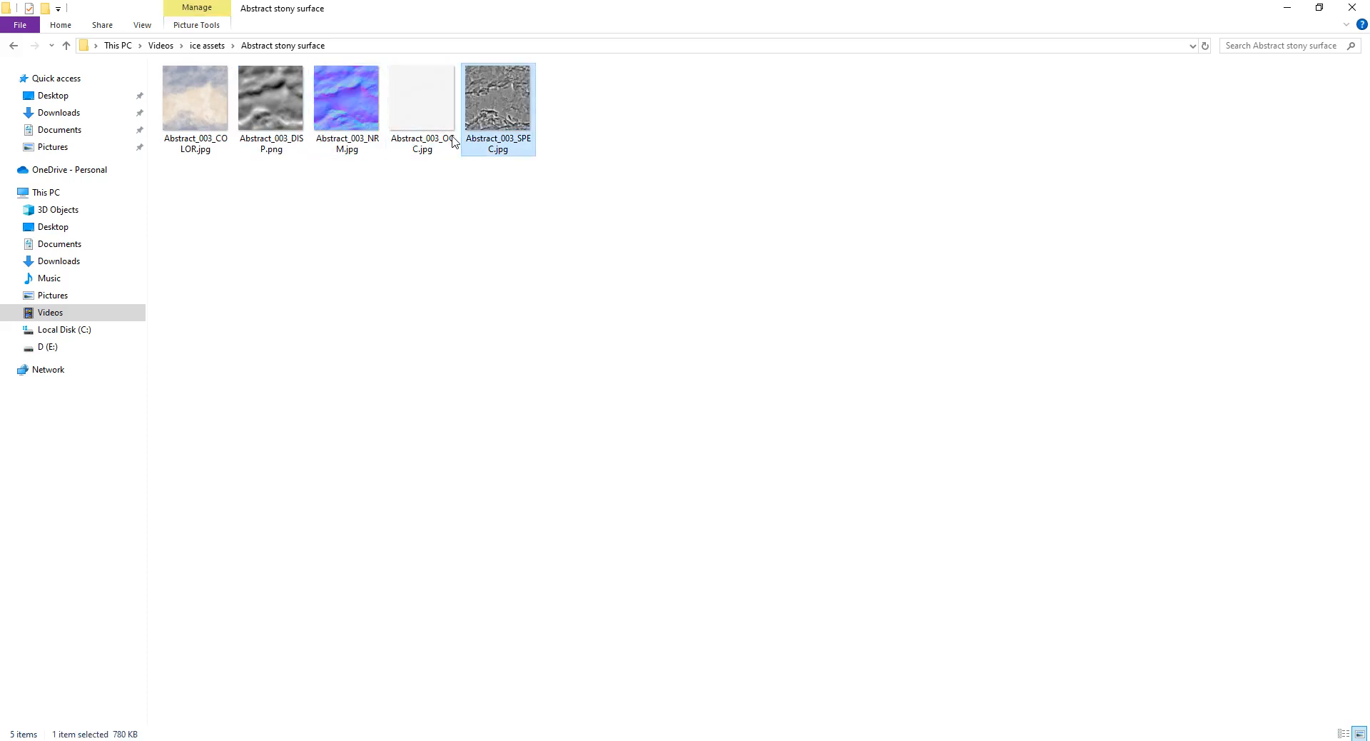
pyautogui.press('Left')
pyautogui.press('Left')
pyautogui.press('Left')
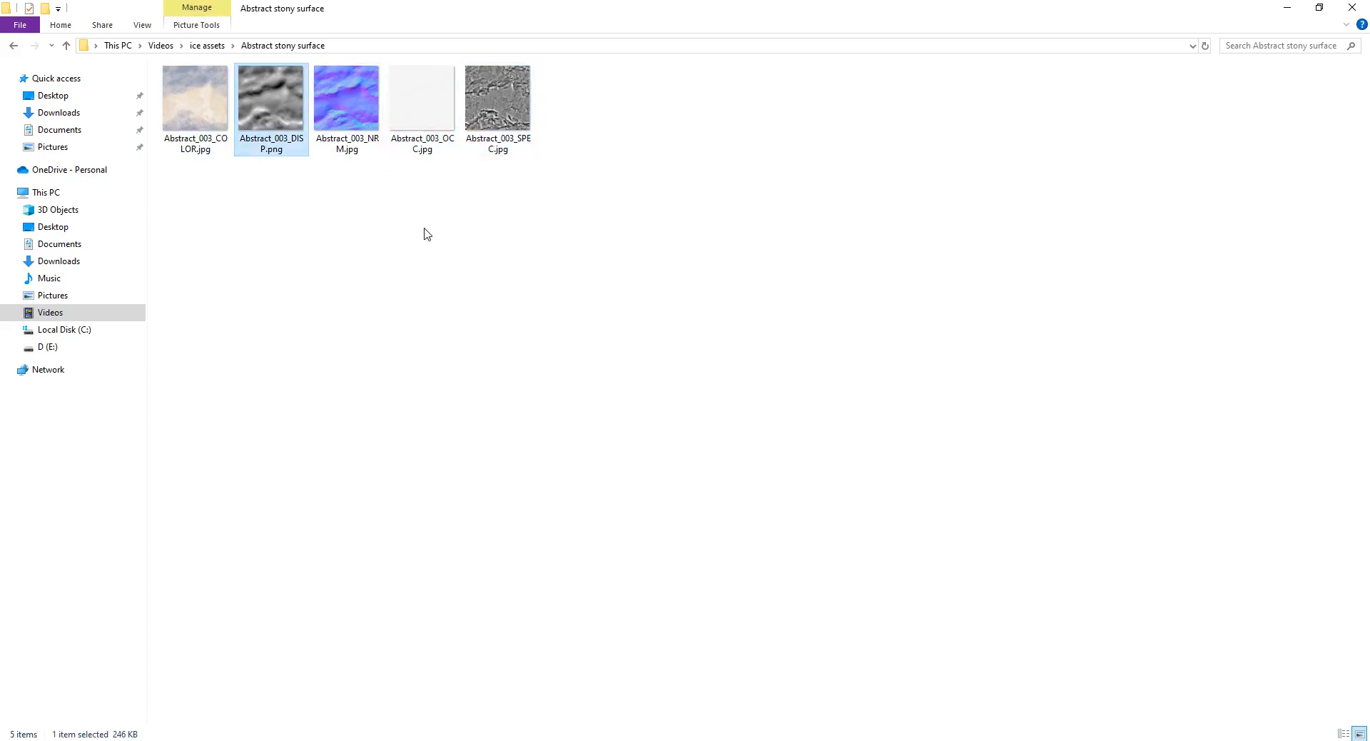
pyautogui.press('Right')
pyautogui.press('Right')
pyautogui.press('Right')
pyautogui.press('Left')
pyautogui.press('Left')
pyautogui.press('Left')
pyautogui.press('Left')
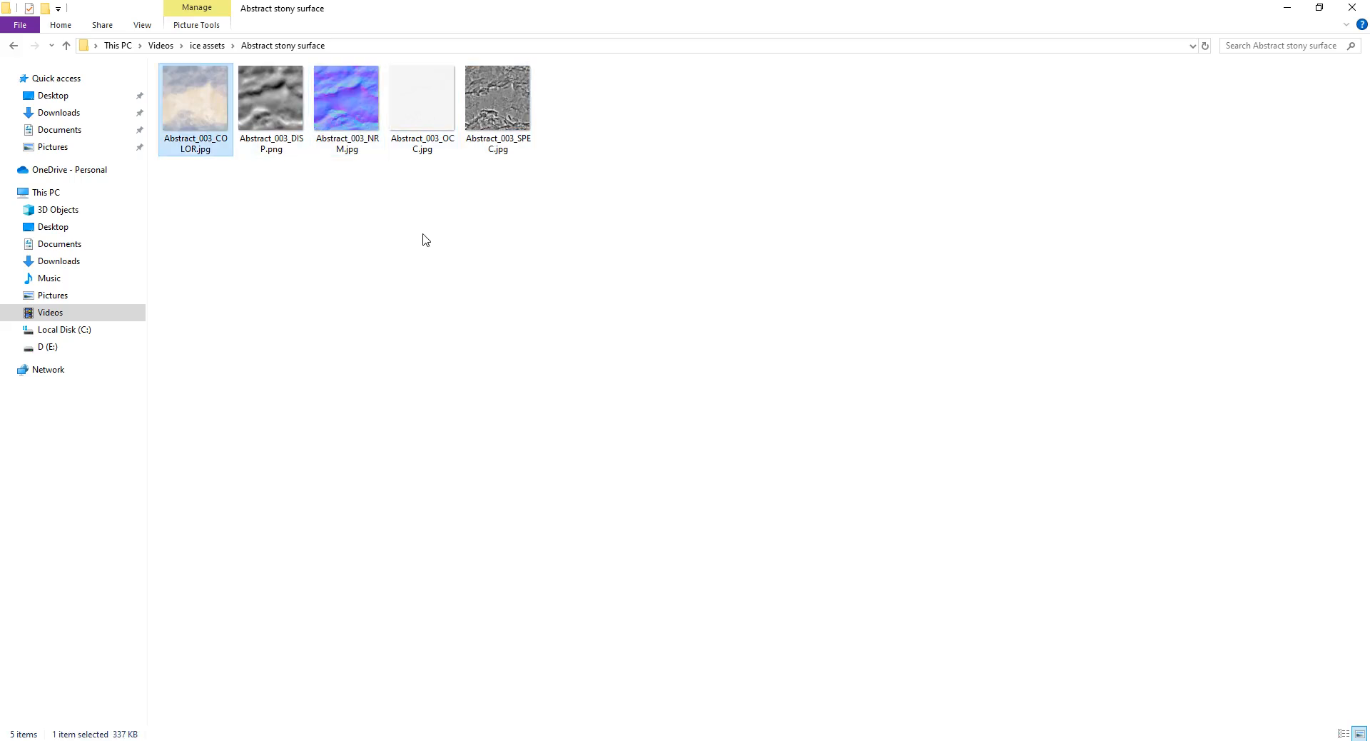
pyautogui.keyDown('ctrl'); pyautogui.scroll(3, 378, 274); pyautogui.keyUp('ctrl')
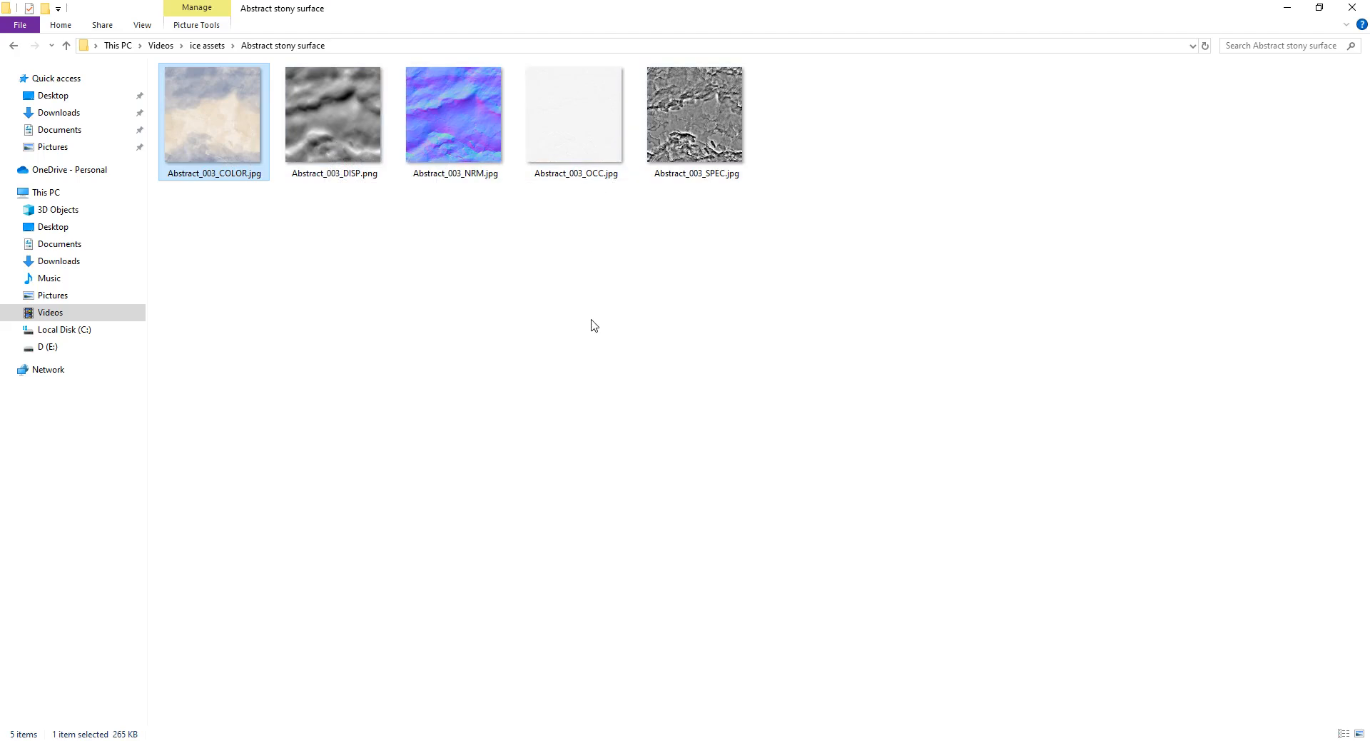
# Return to the ice assets folder and browse its folders again.
pyautogui.click(575, 339)
pyautogui.hotkey('alt', 'Left')
pyautogui.press('Right')
pyautogui.press('Right')
pyautogui.press('Right')
pyautogui.press('Right')
pyautogui.press('Right')
pyautogui.press('Right')
pyautogui.press('Right')
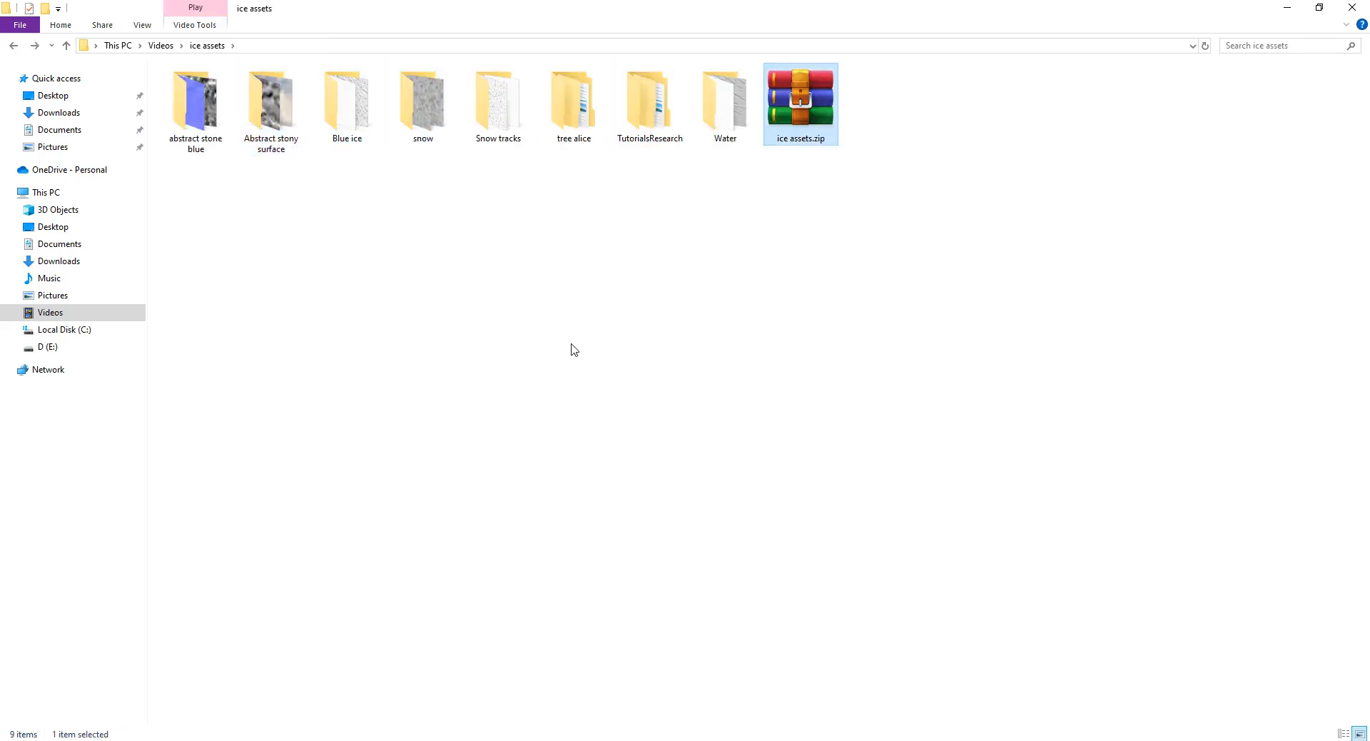
pyautogui.press('Left')
pyautogui.press('Left')
pyautogui.press('Left')
pyautogui.press('Left')
pyautogui.press('Left')
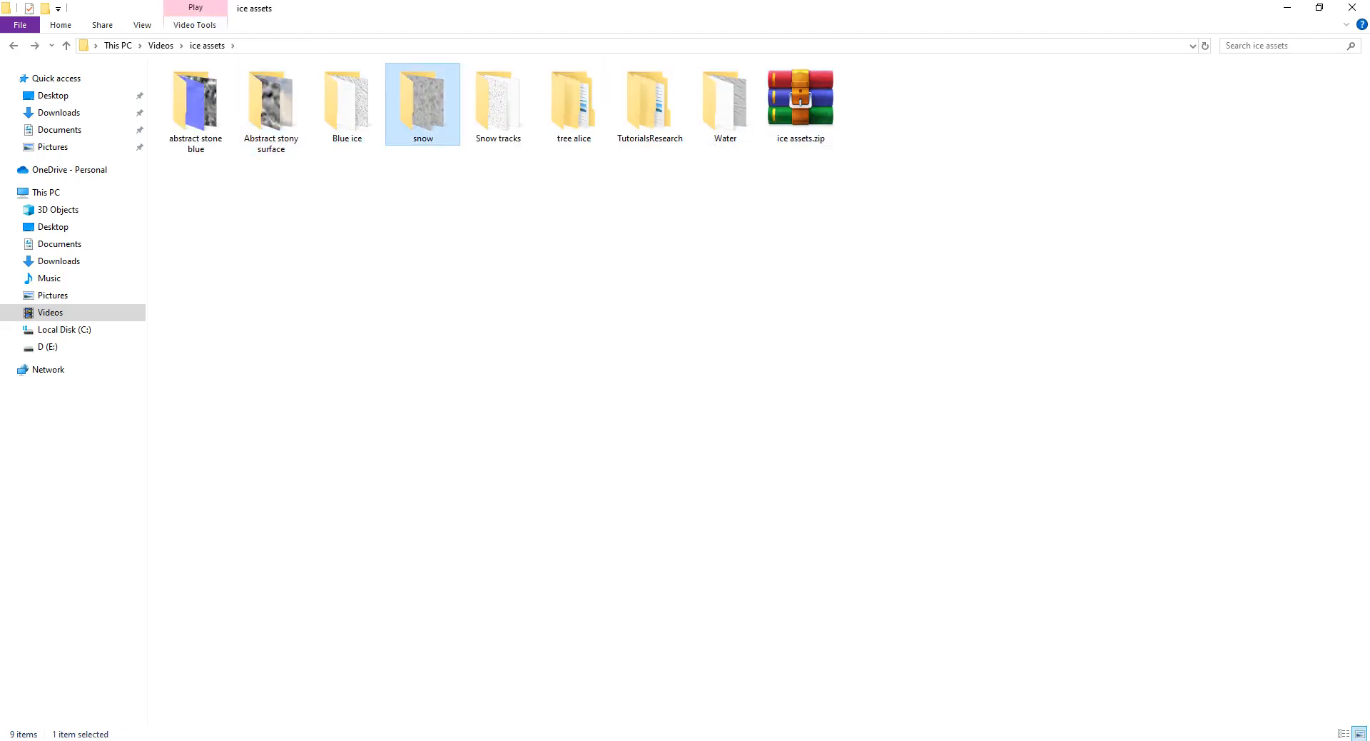
# Open the abstract stone blue folder inside ice assets and select Abstract_001_NRM.jpg.
pyautogui.hotkey('alt', 'Tab')
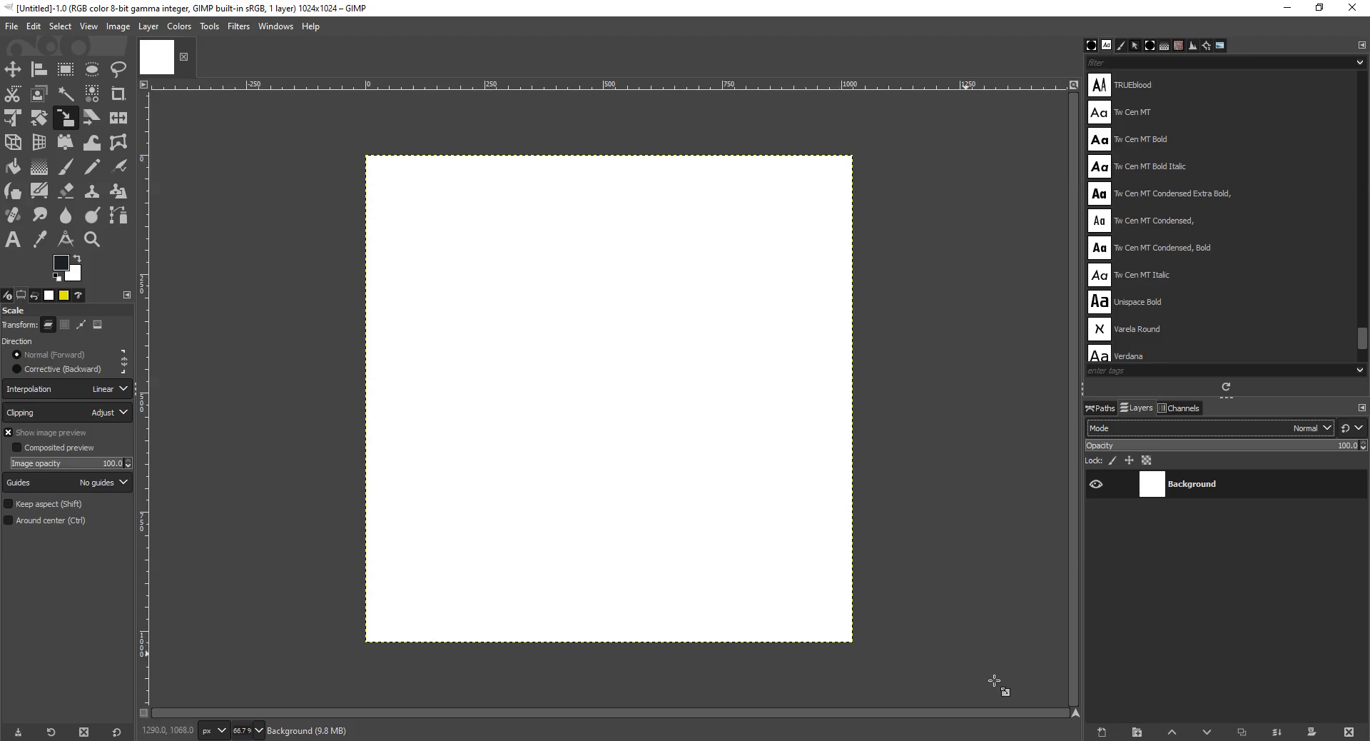
pyautogui.moveTo(1041, 740)
pyautogui.click(957, 656)
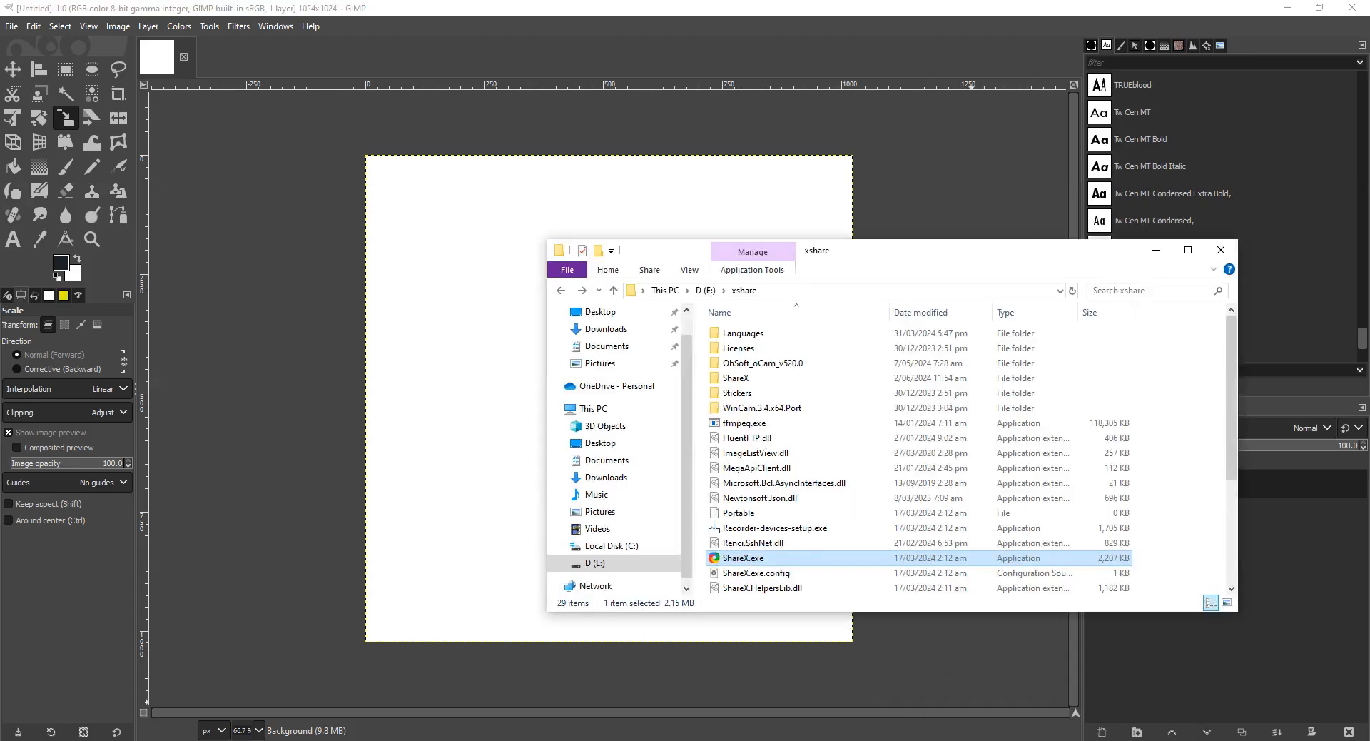
pyautogui.click(964, 688)
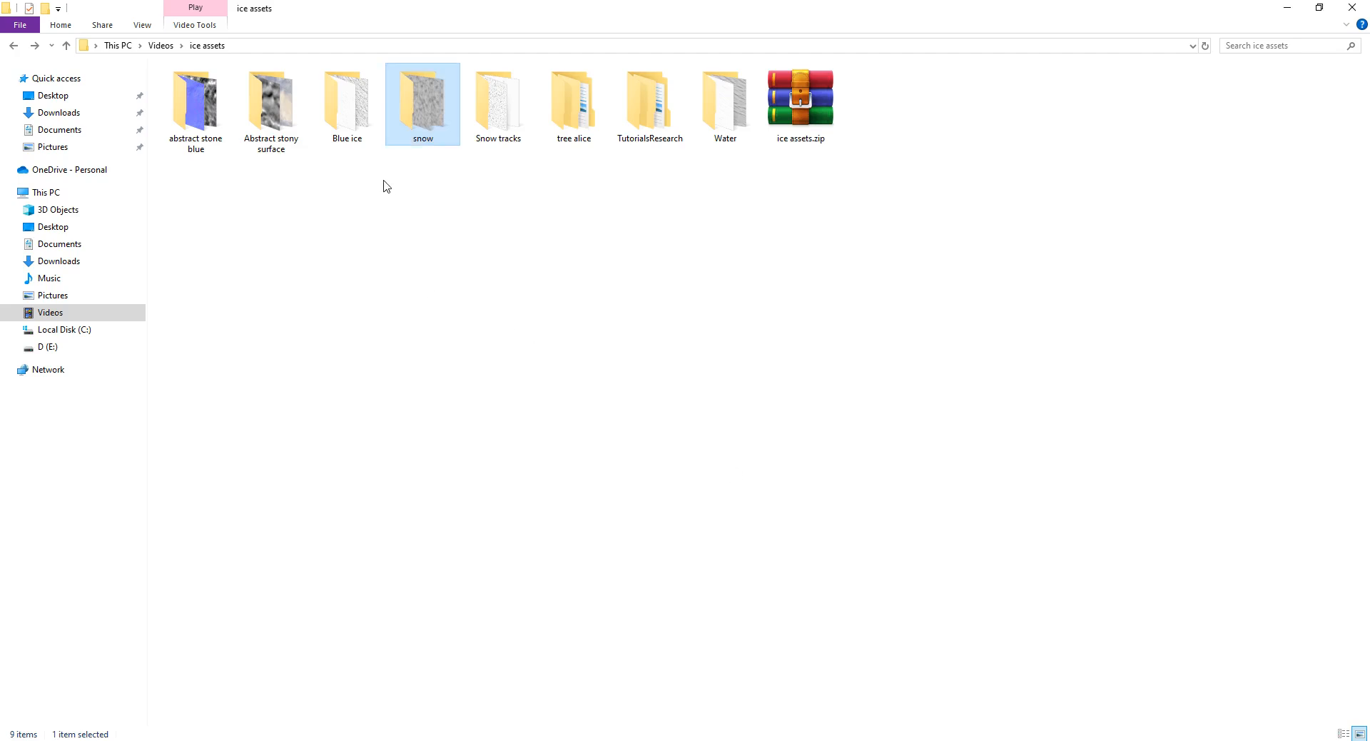
pyautogui.doubleClick(214, 150)
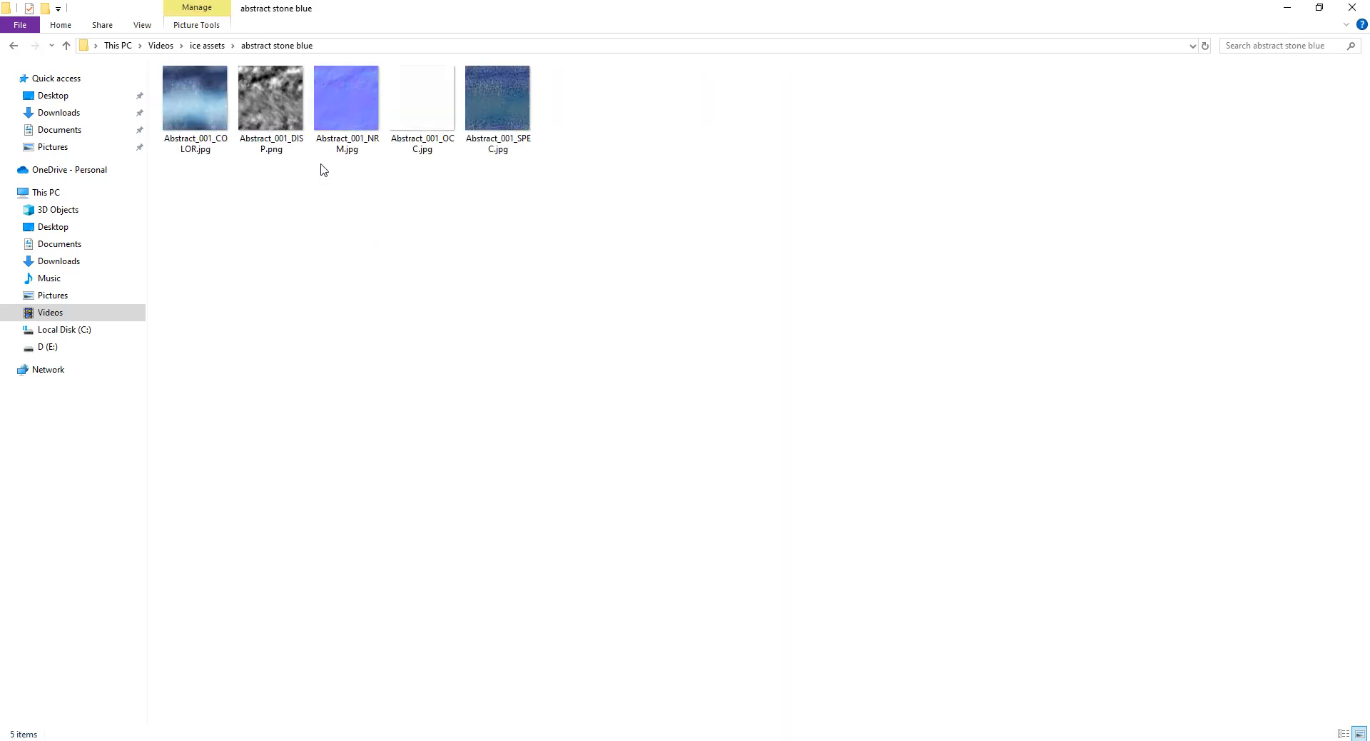
pyautogui.click(354, 126)
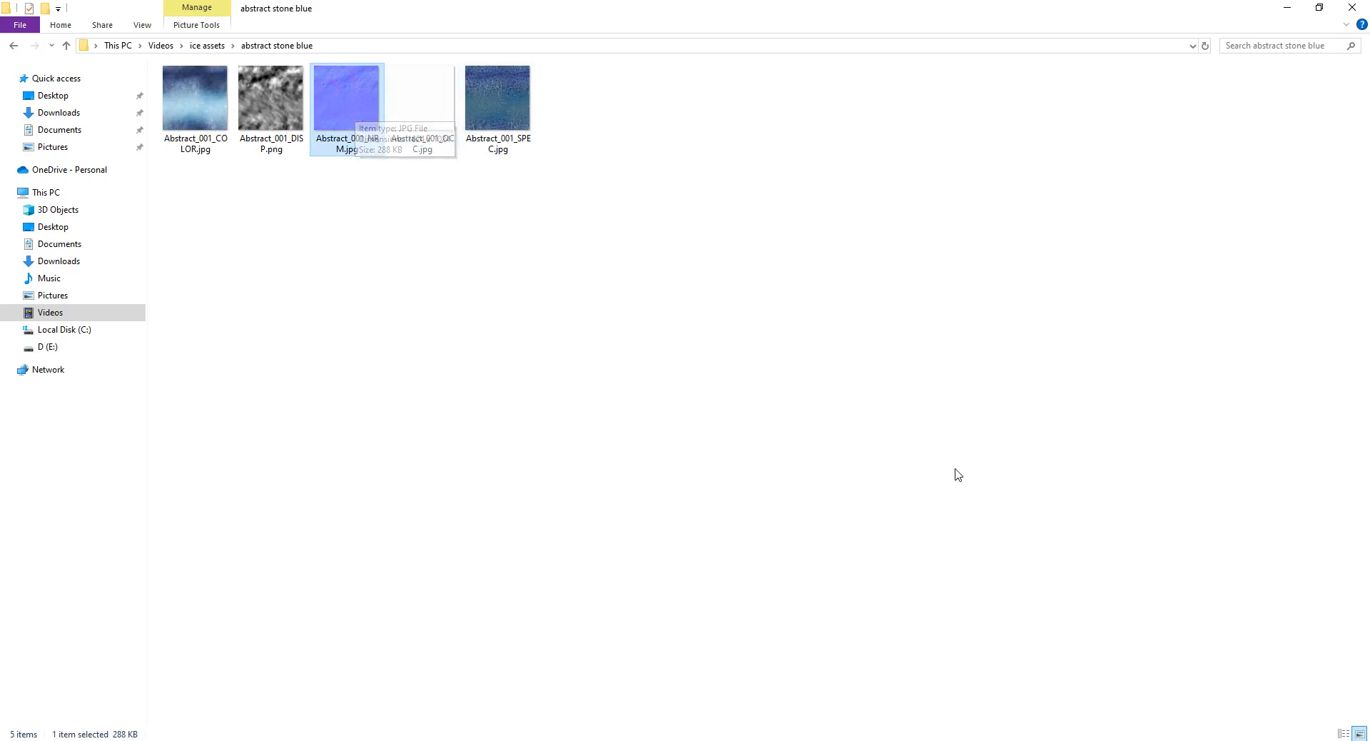
# Reduce the File Explorer window over the GIMP canvas and bring Abstract_001_NRM.jpg into the image as a layer.
pyautogui.click(1319, 7)
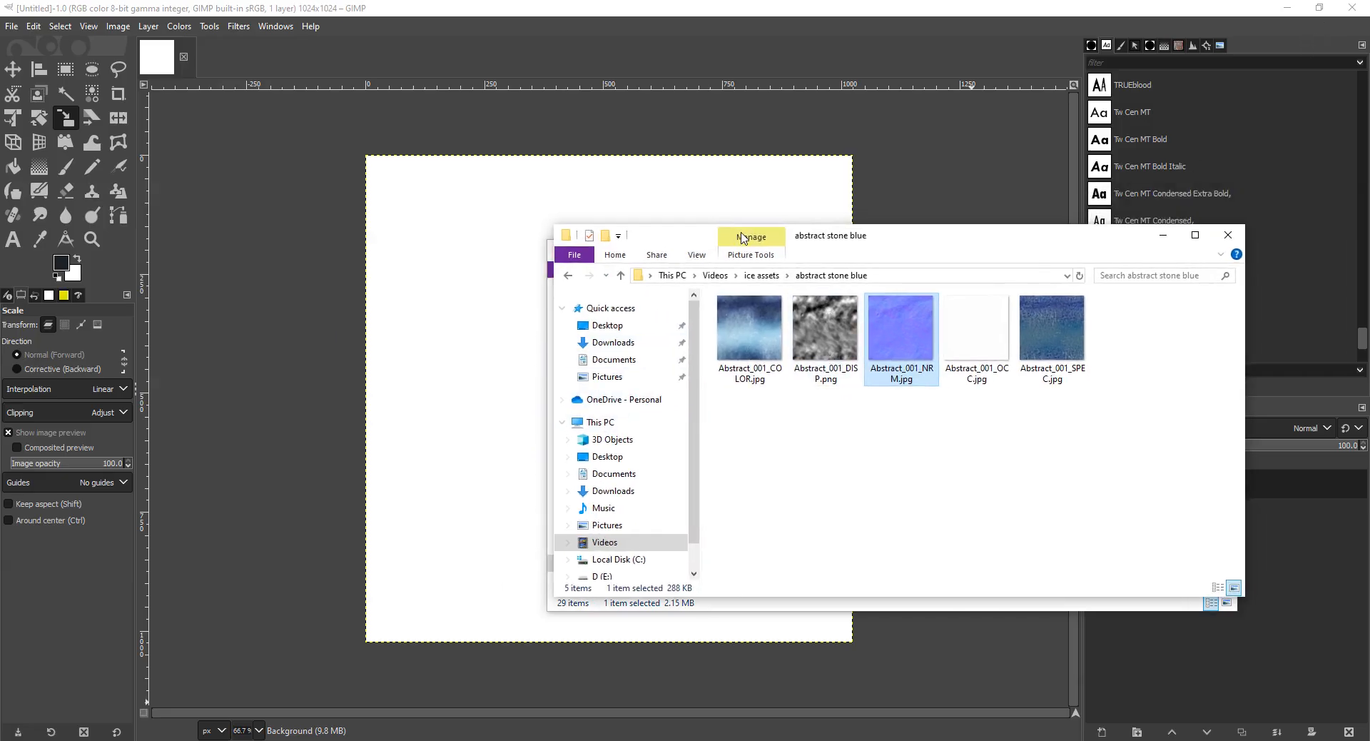
pyautogui.moveTo(741, 234); pyautogui.dragTo(448, 243)
pyautogui.click(1155, 249)
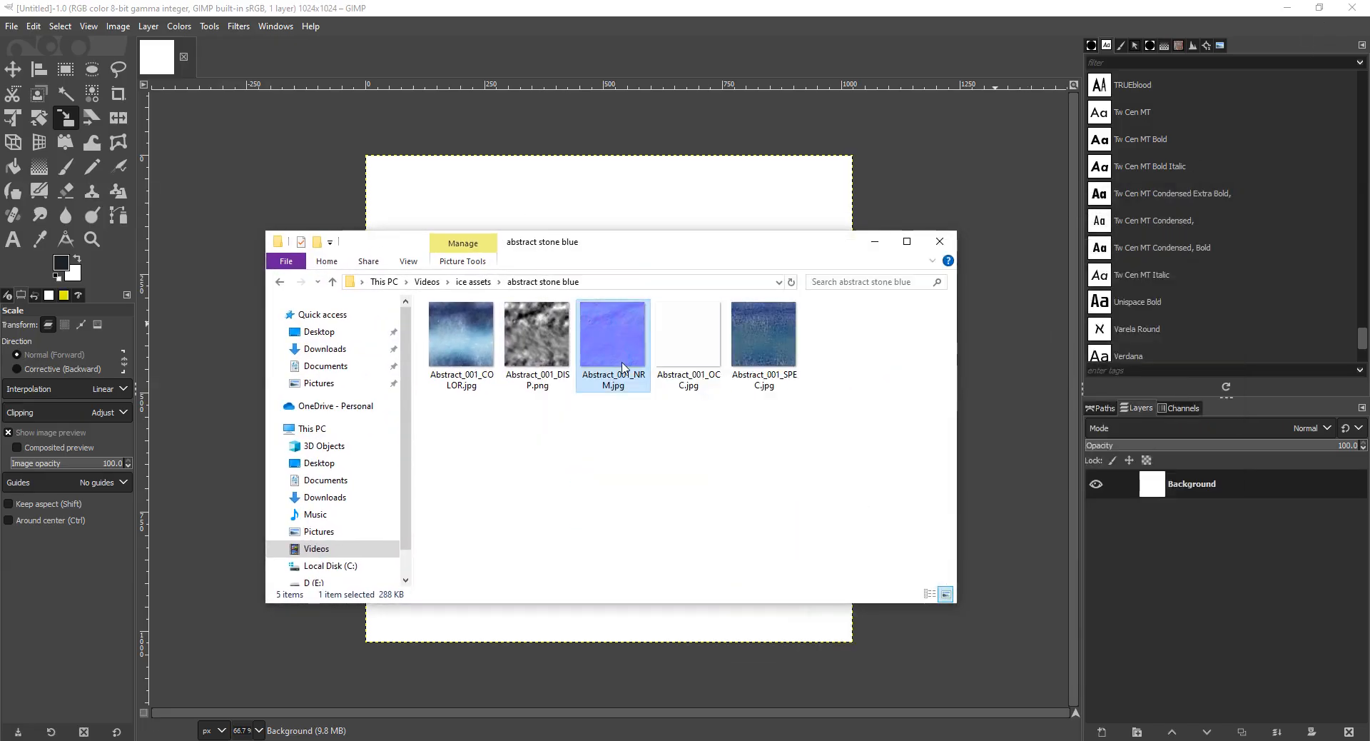
pyautogui.moveTo(683, 252); pyautogui.dragTo(902, 371)
pyautogui.moveTo(831, 453); pyautogui.dragTo(709, 319)
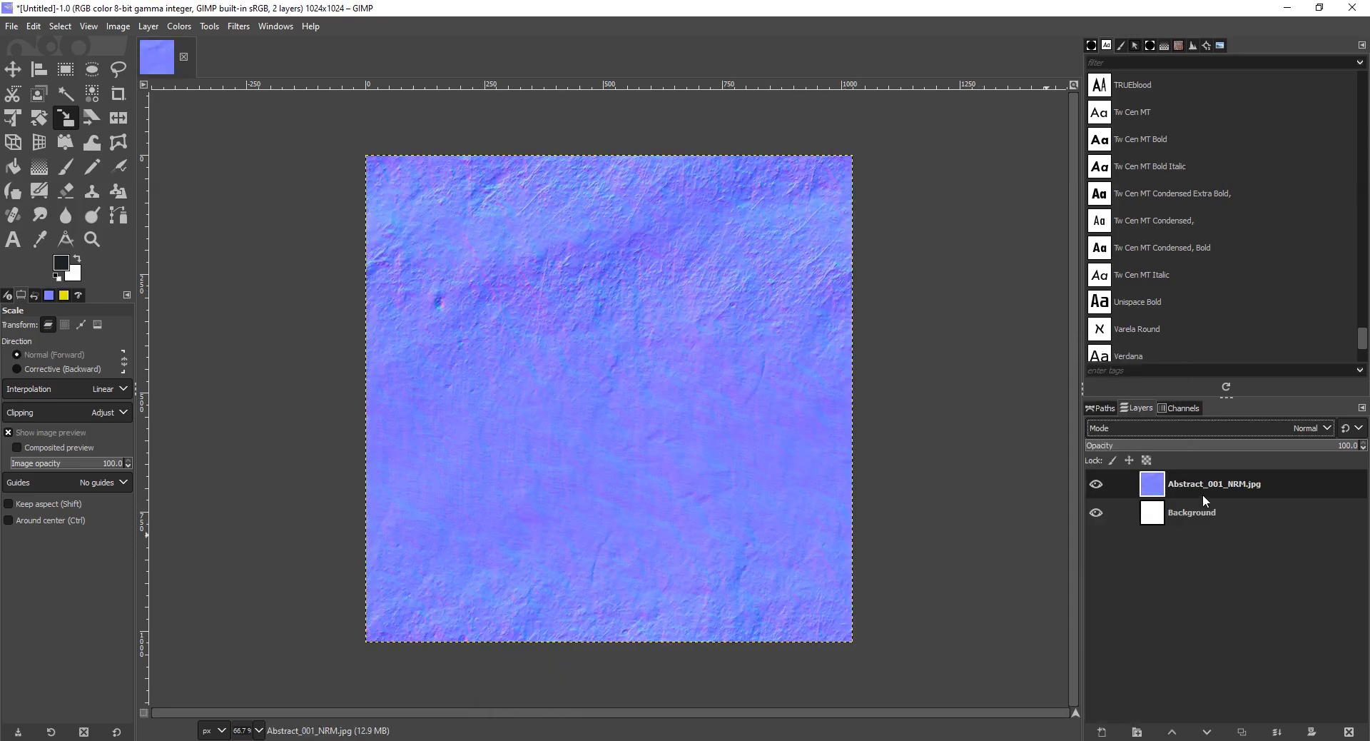
# Deselect the normal map's red and green channels while temporarily hiding the blue channel.
pyautogui.click(1176, 410)
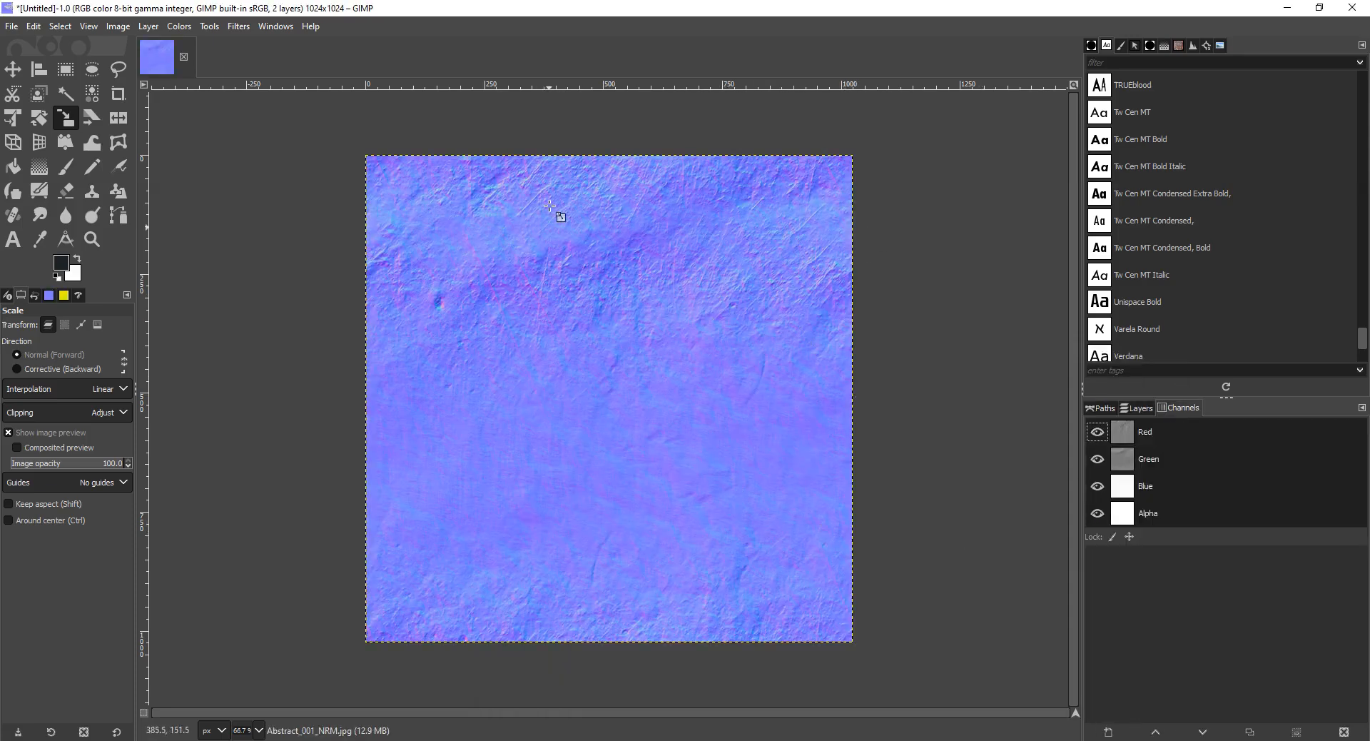
pyautogui.click(1098, 487)
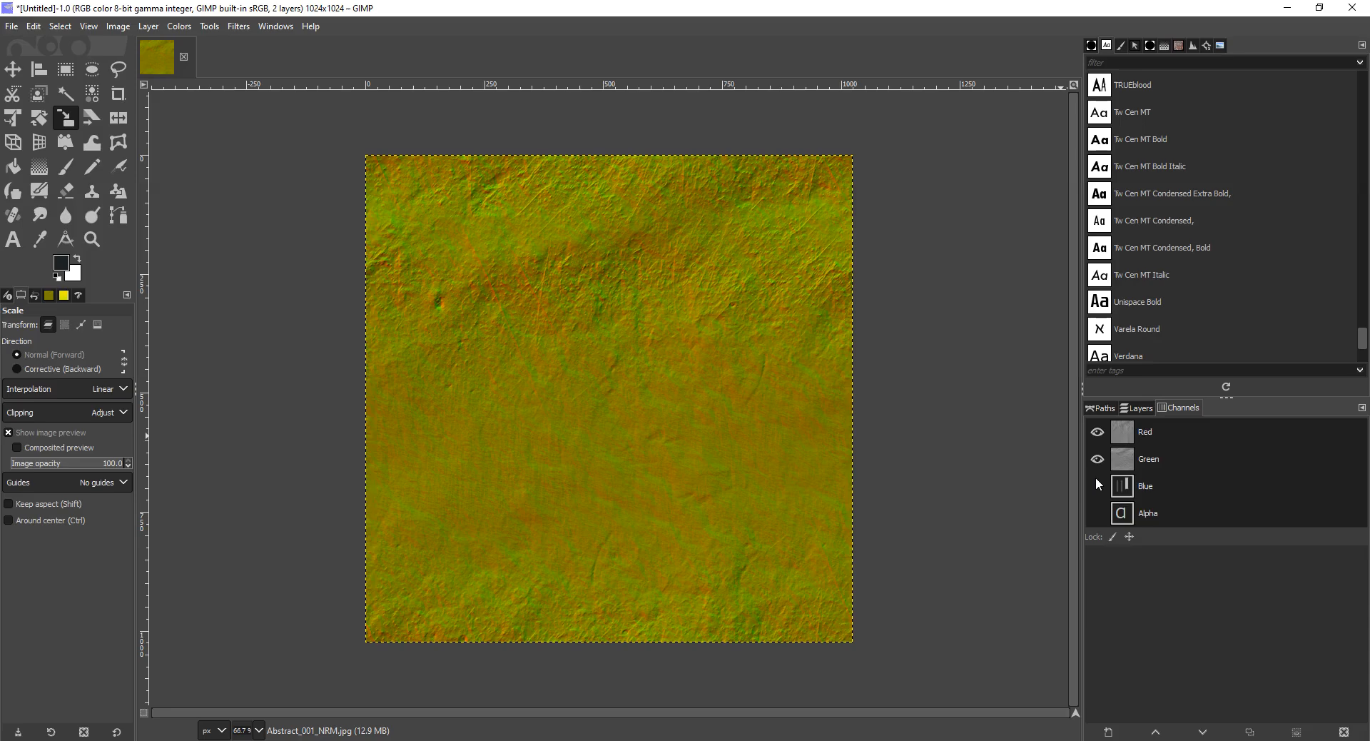
pyautogui.click(1123, 437)
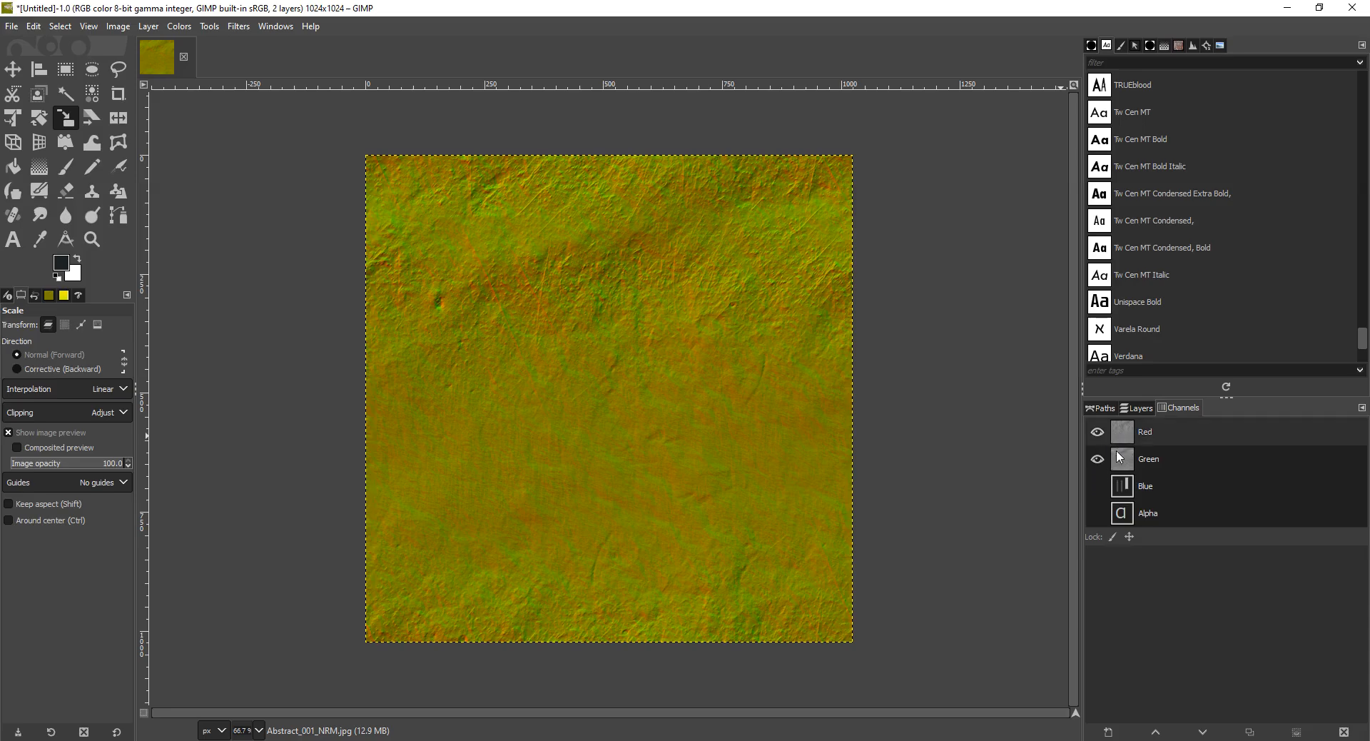
pyautogui.click(1118, 465)
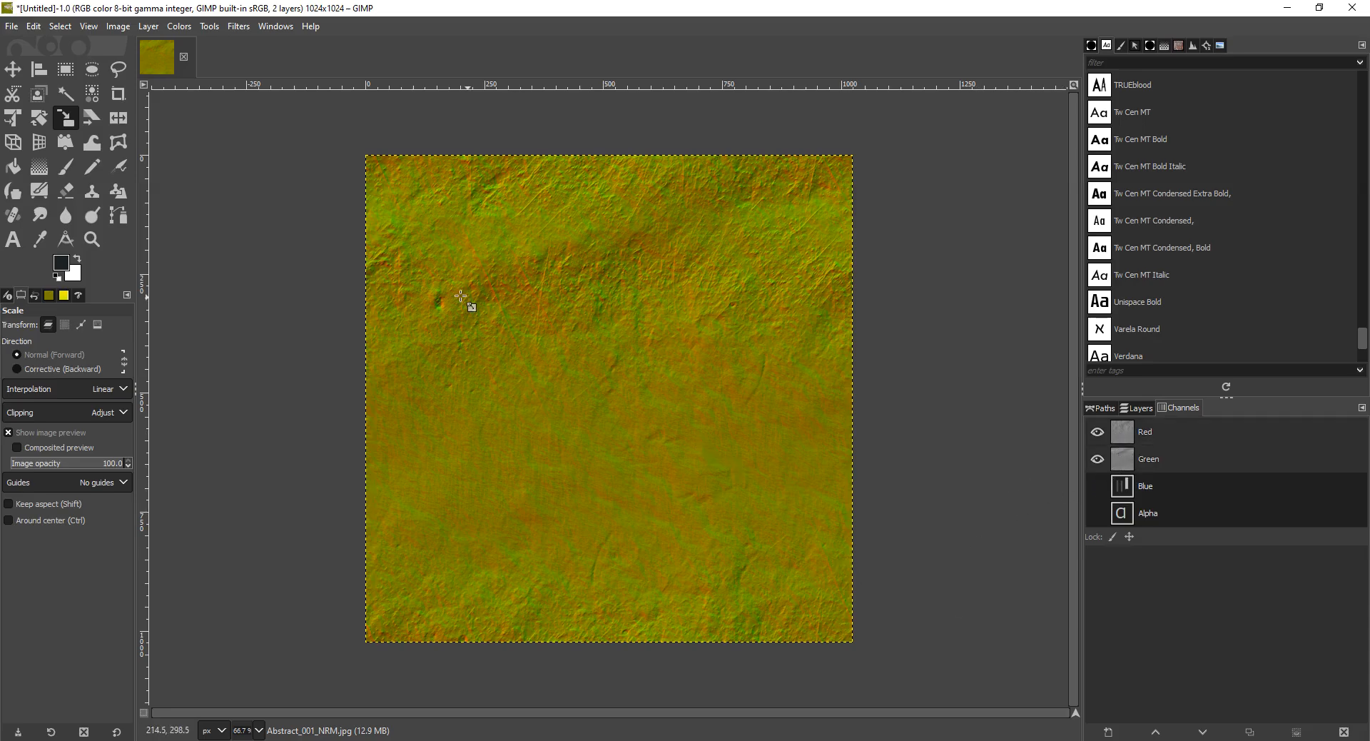
pyautogui.click(1096, 489)
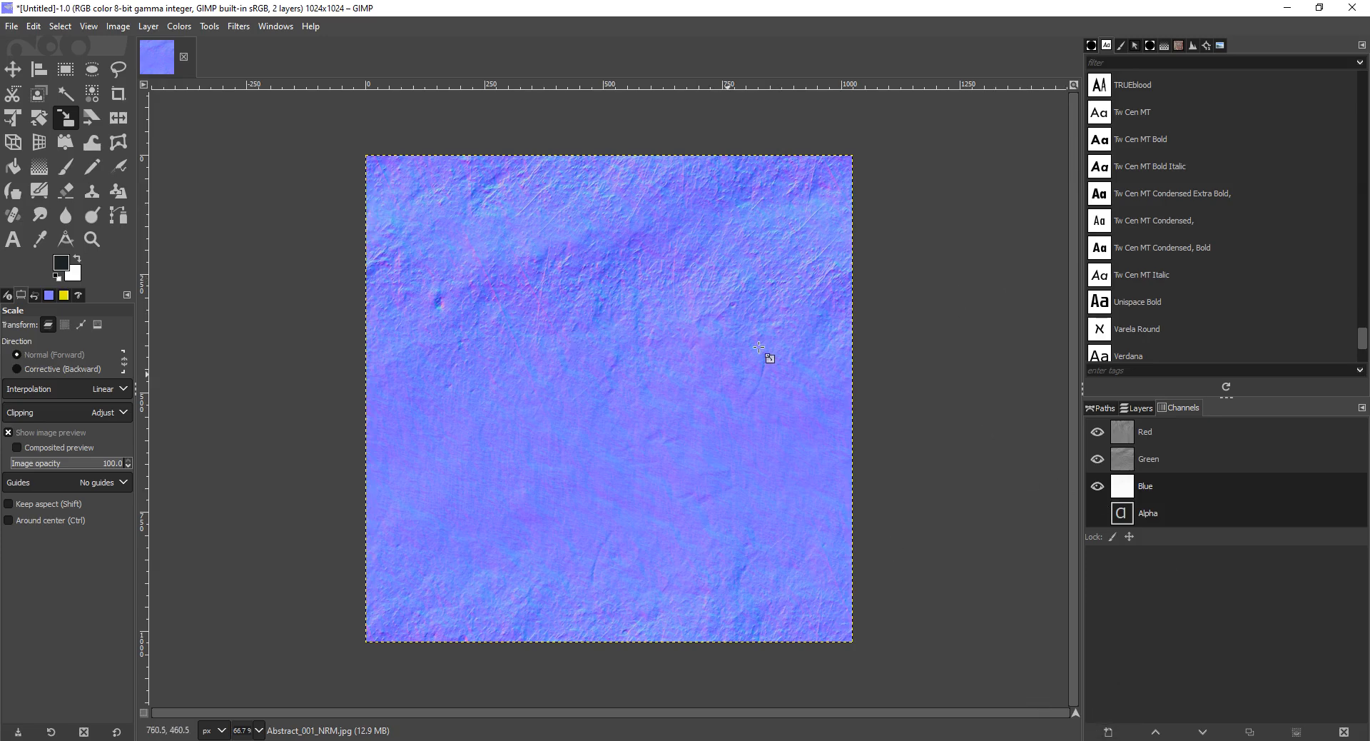
# Detach the layer list into a floating window and place it beside the channel list, keeping both visible.
pyautogui.moveTo(1041, 740)
pyautogui.click(1130, 407)
pyautogui.click(1160, 408)
pyautogui.moveTo(1136, 408); pyautogui.dragTo(1228, 529)
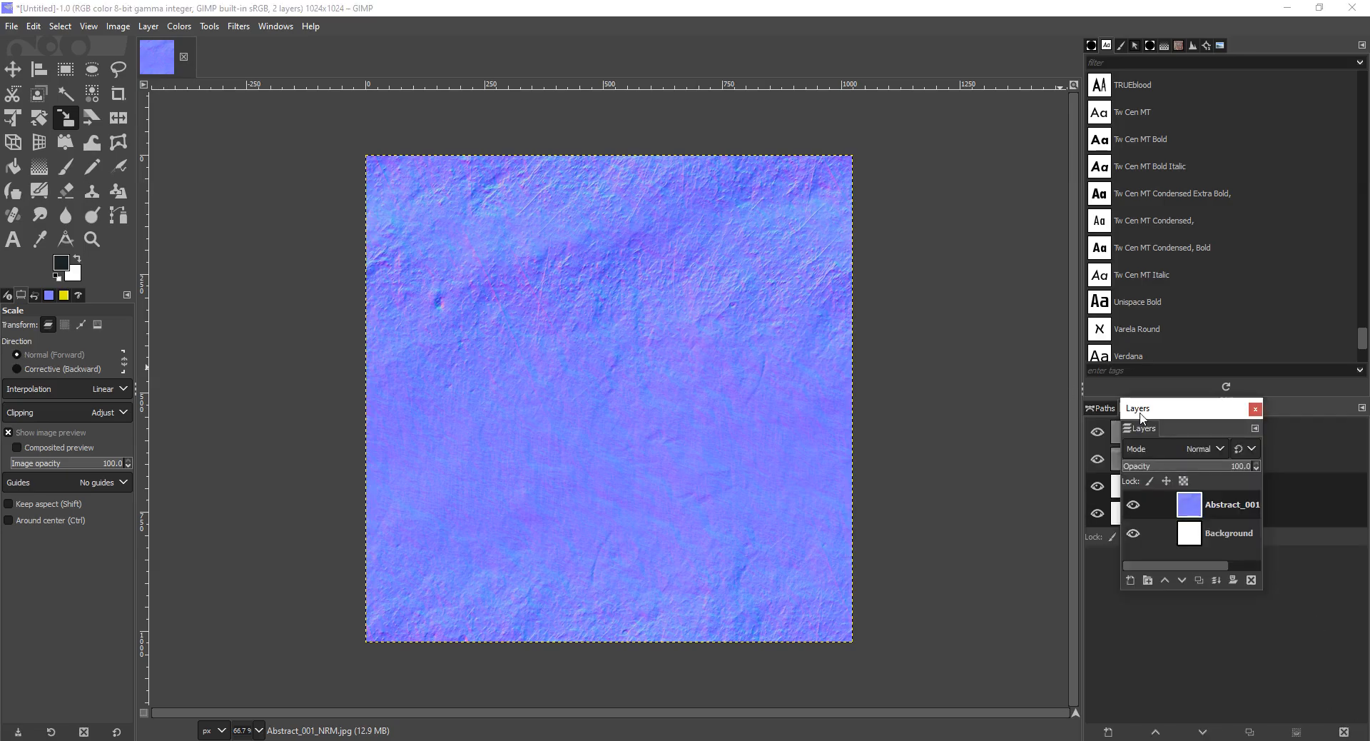
pyautogui.moveTo(1141, 415); pyautogui.dragTo(1170, 466)
pyautogui.moveTo(1161, 379); pyautogui.dragTo(914, 475)
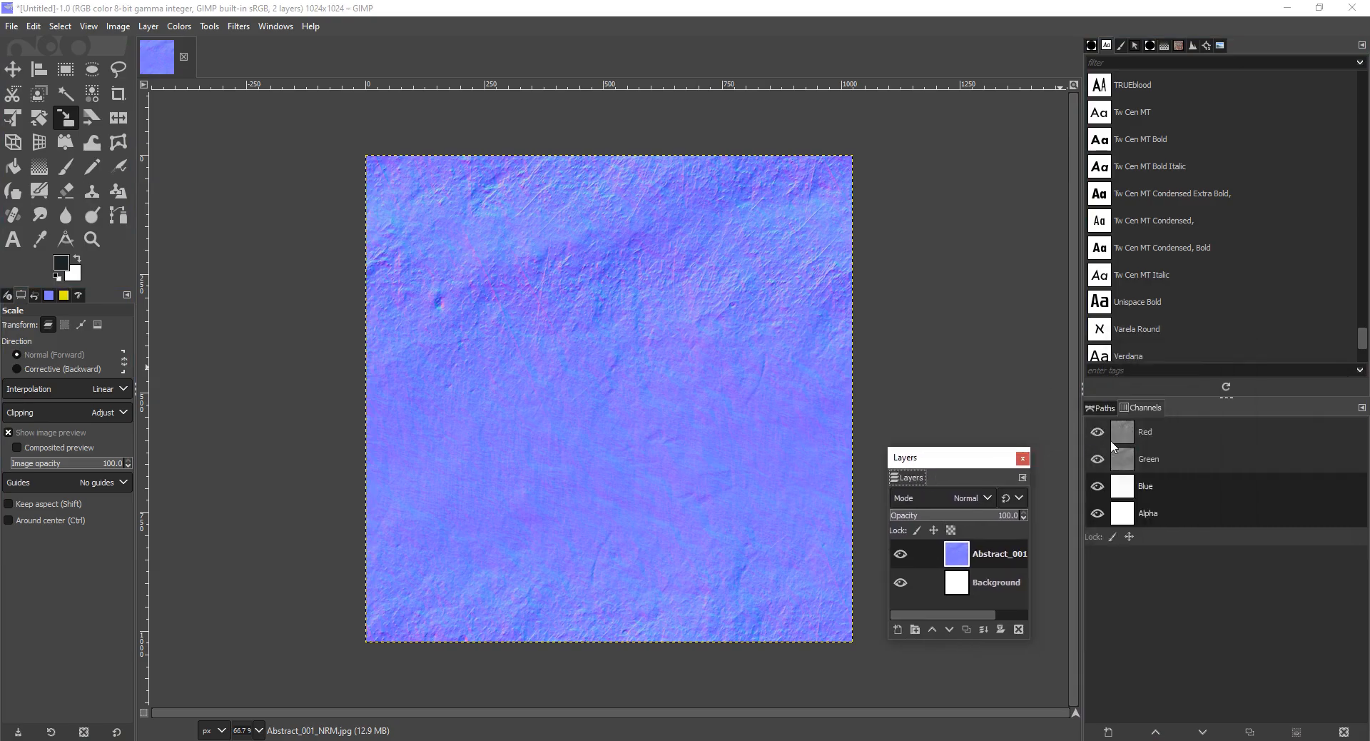
pyautogui.moveTo(911, 480); pyautogui.dragTo(1162, 402)
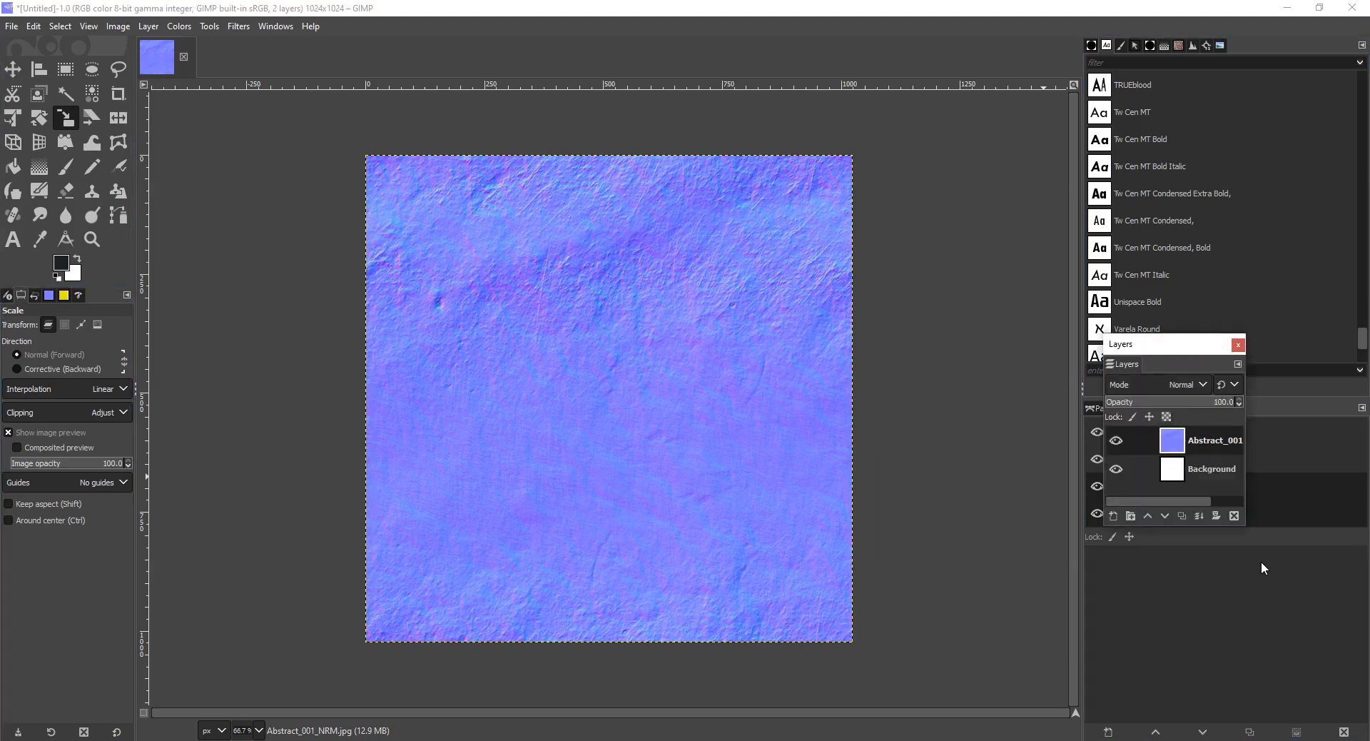
pyautogui.click(1347, 738)
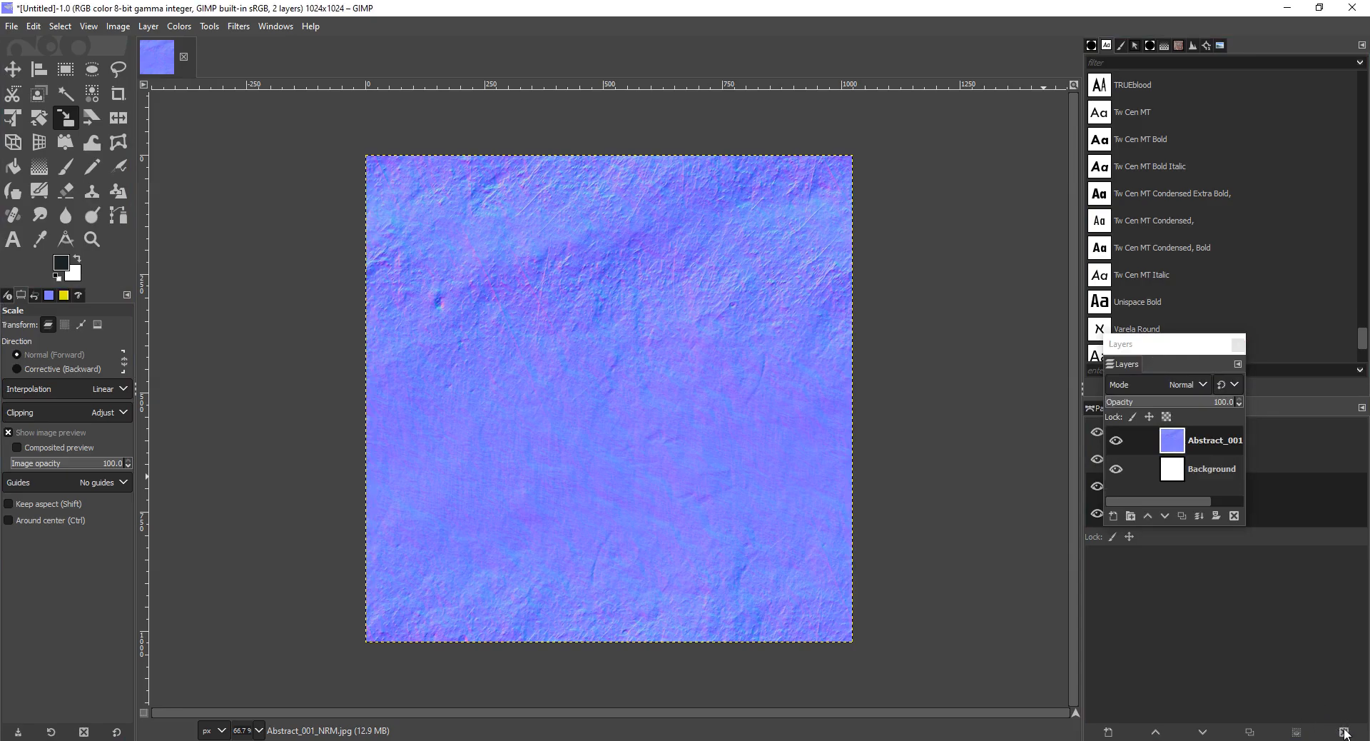
pyautogui.moveTo(1131, 348); pyautogui.dragTo(894, 397)
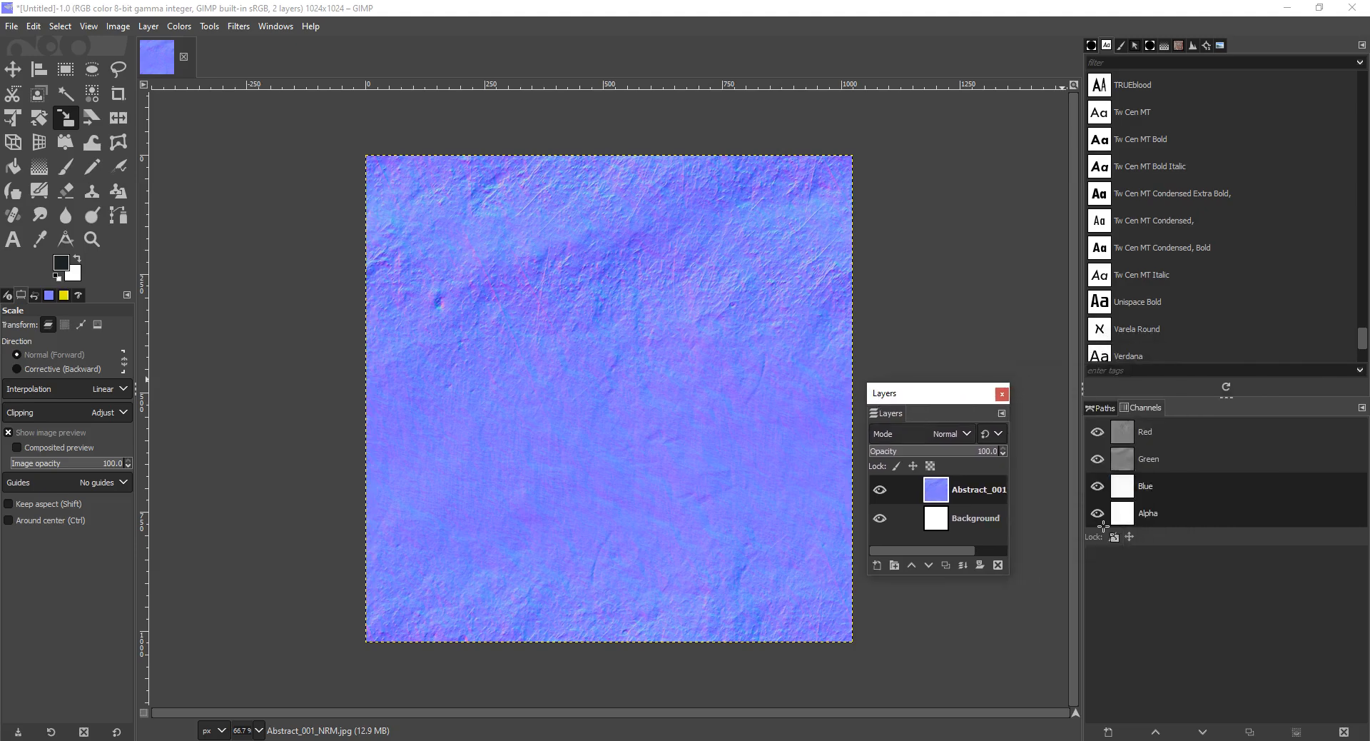
# Delete the normal map layer and replace the floating layer list with one docked beside the channel list.
pyautogui.click(996, 566)
pyautogui.moveTo(931, 400); pyautogui.dragTo(1196, 429)
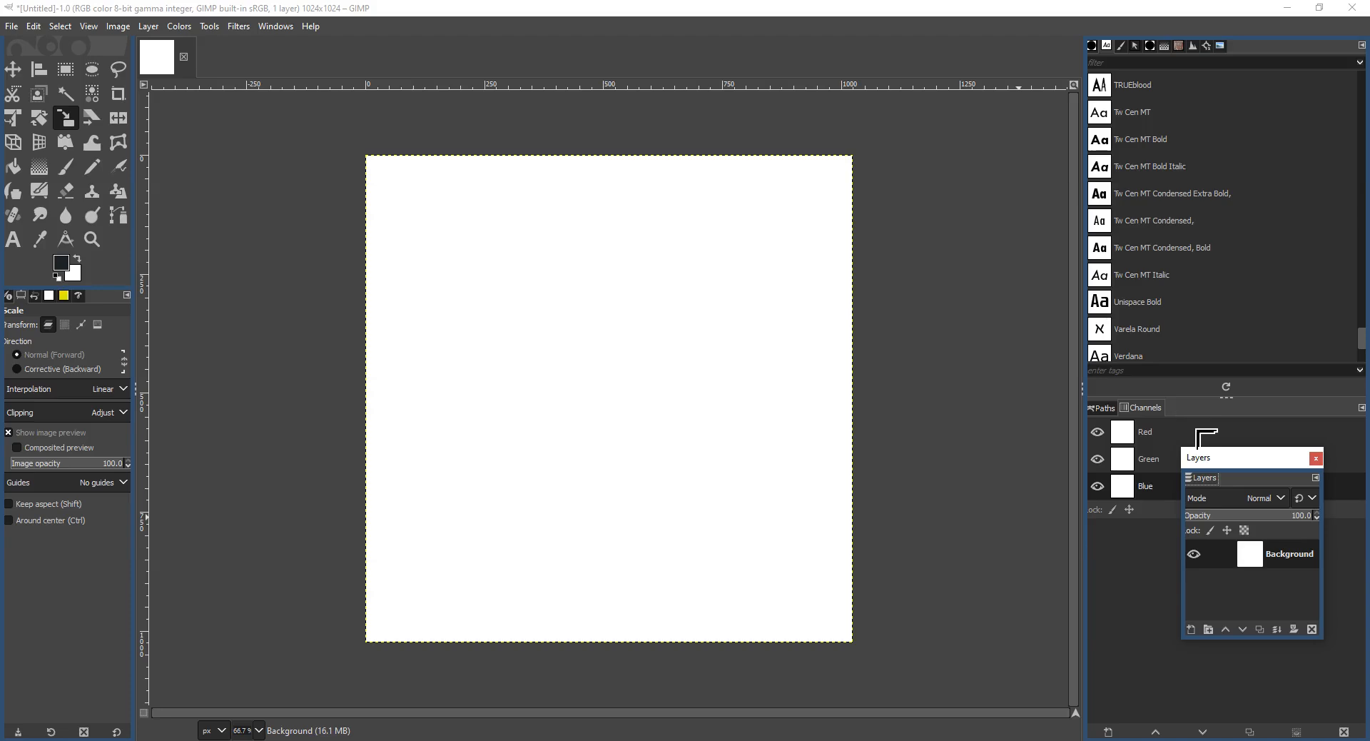
pyautogui.click(1267, 352)
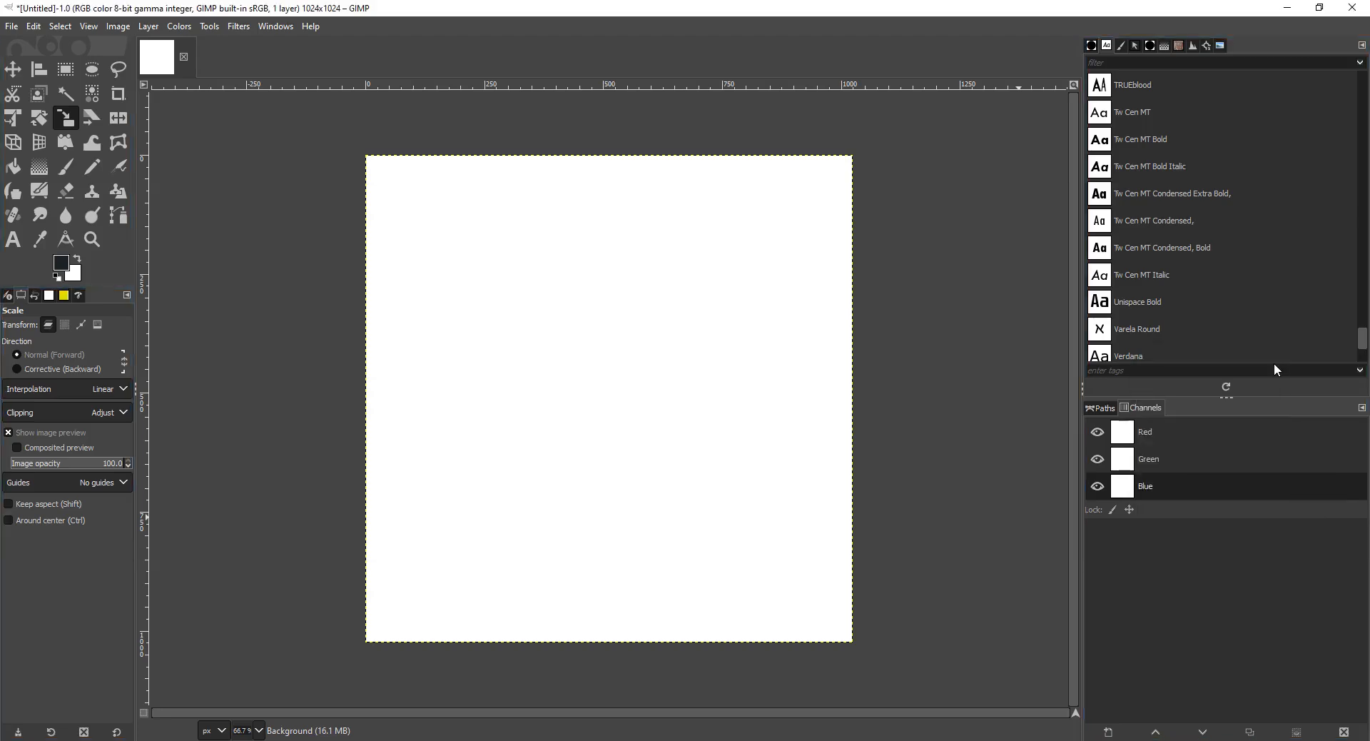
pyautogui.click(1360, 408)
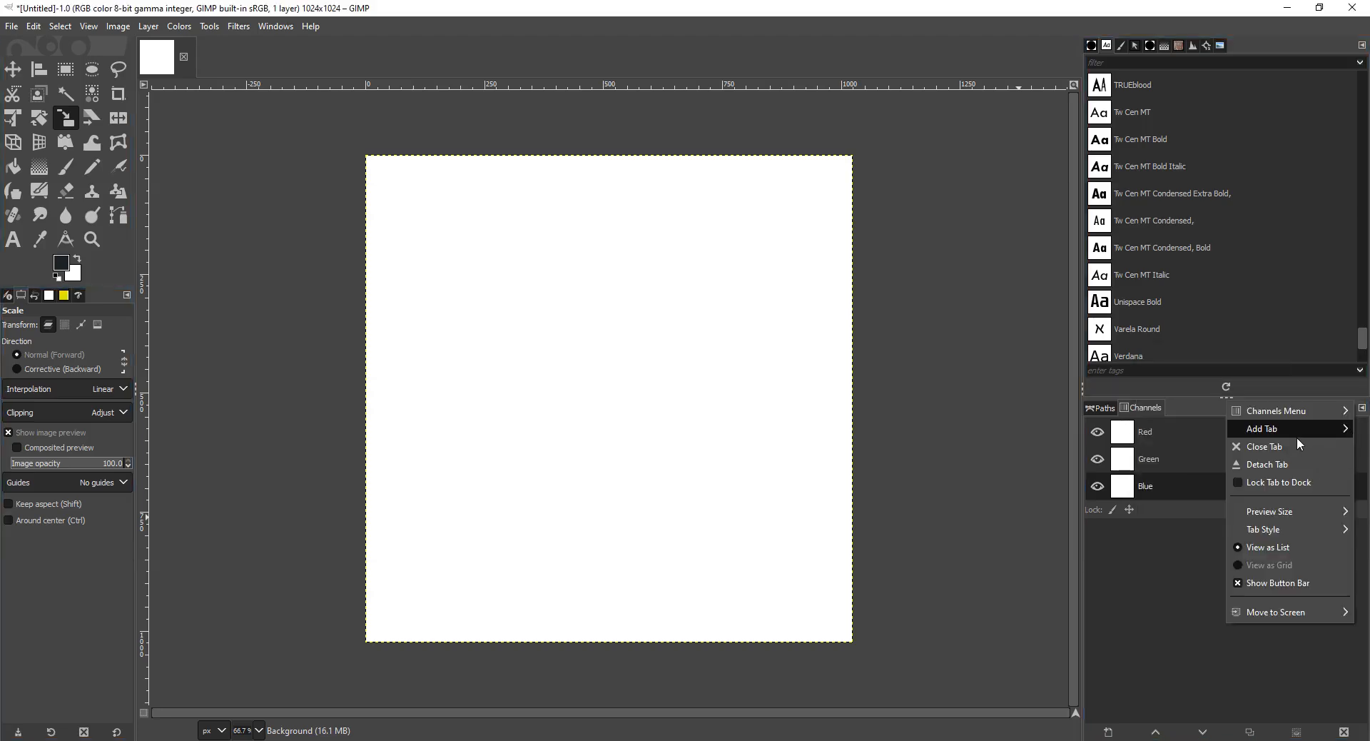
pyautogui.moveTo(1284, 411)
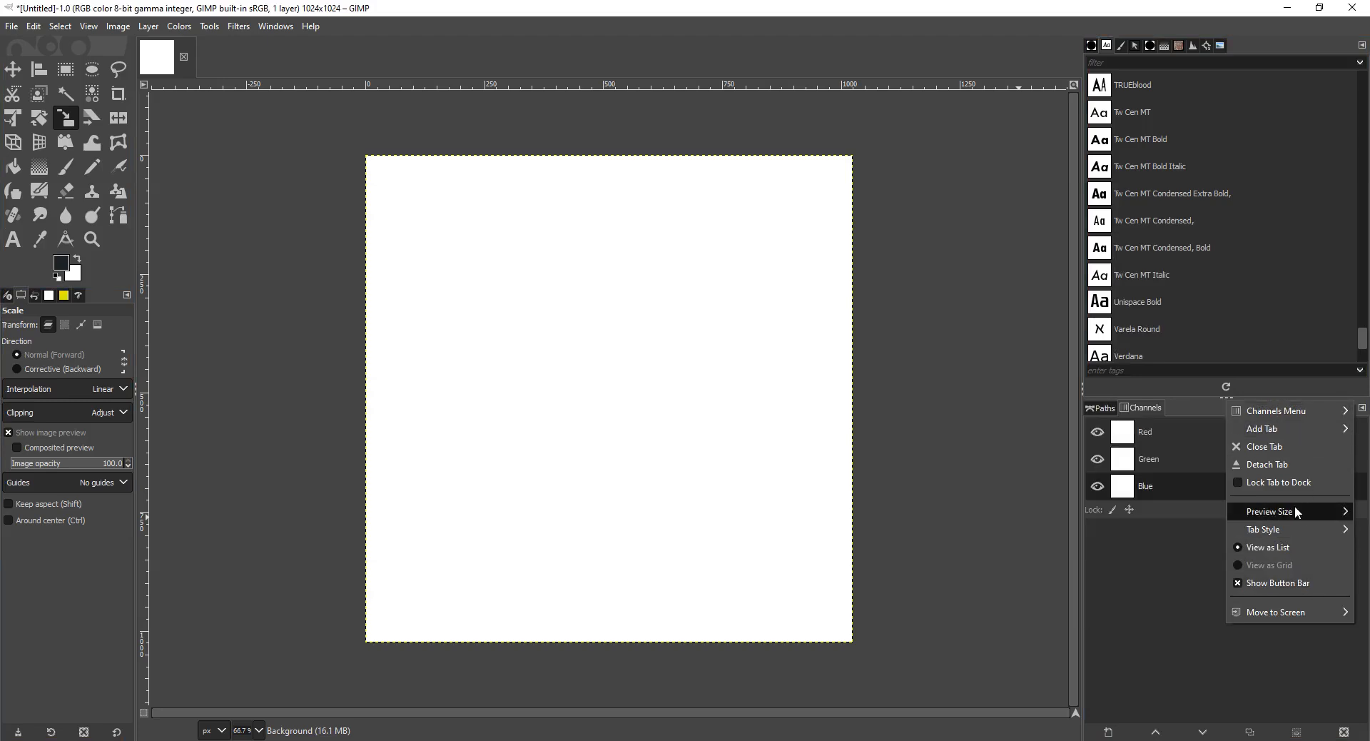
pyautogui.moveTo(1298, 530)
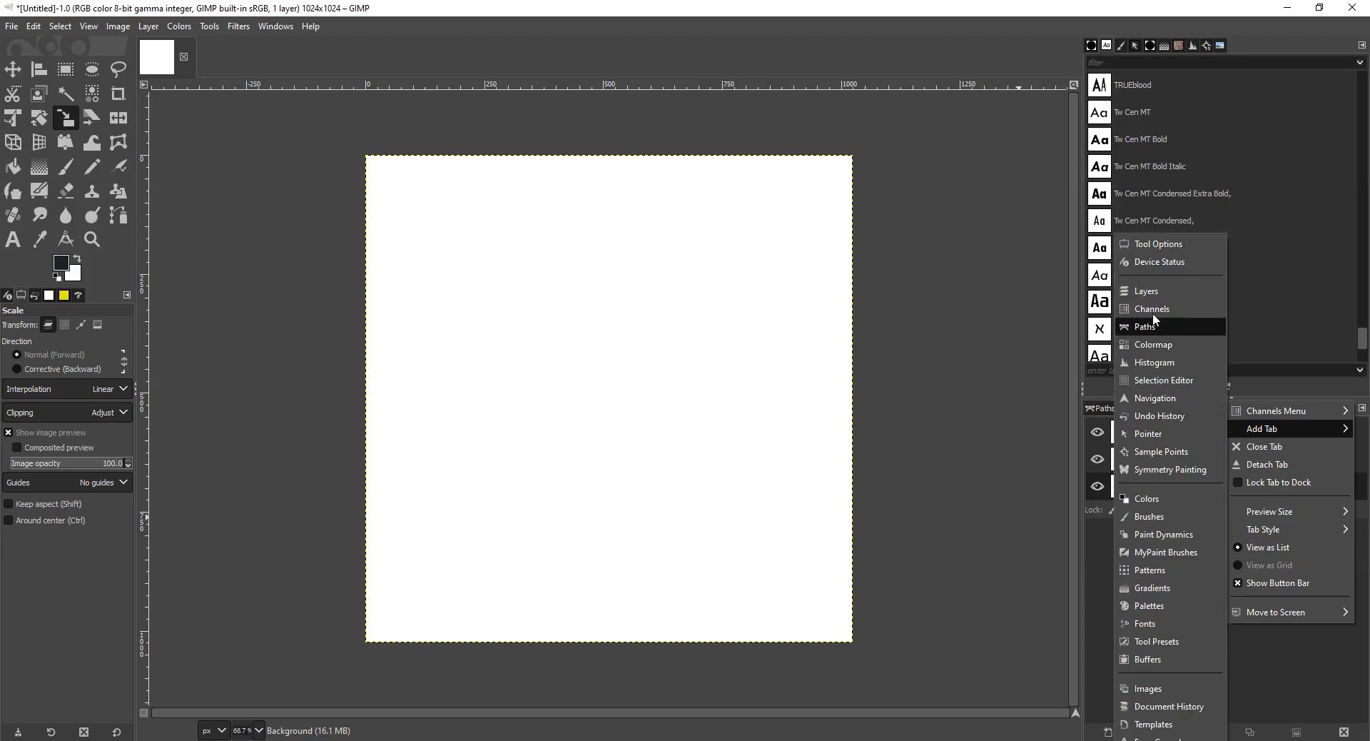
pyautogui.click(1150, 291)
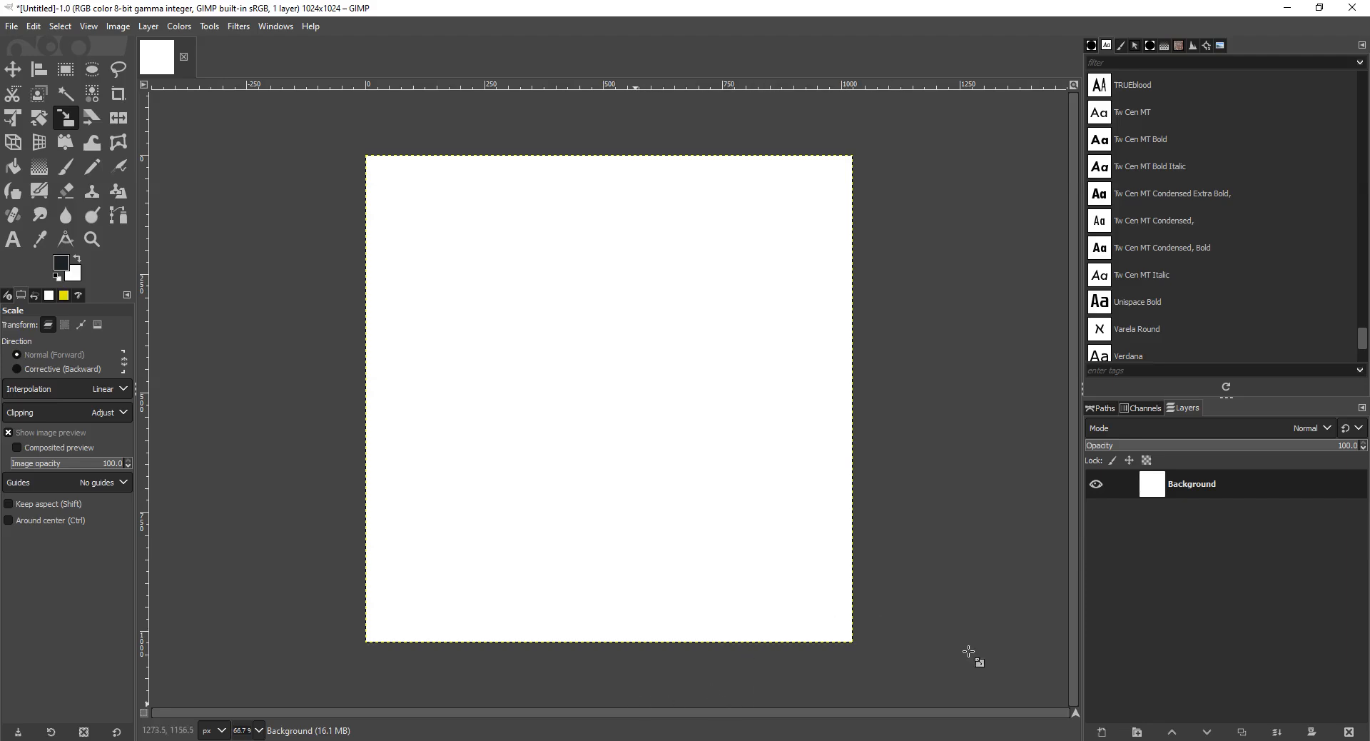
pyautogui.click(11, 28)
pyautogui.moveTo(170, 62)
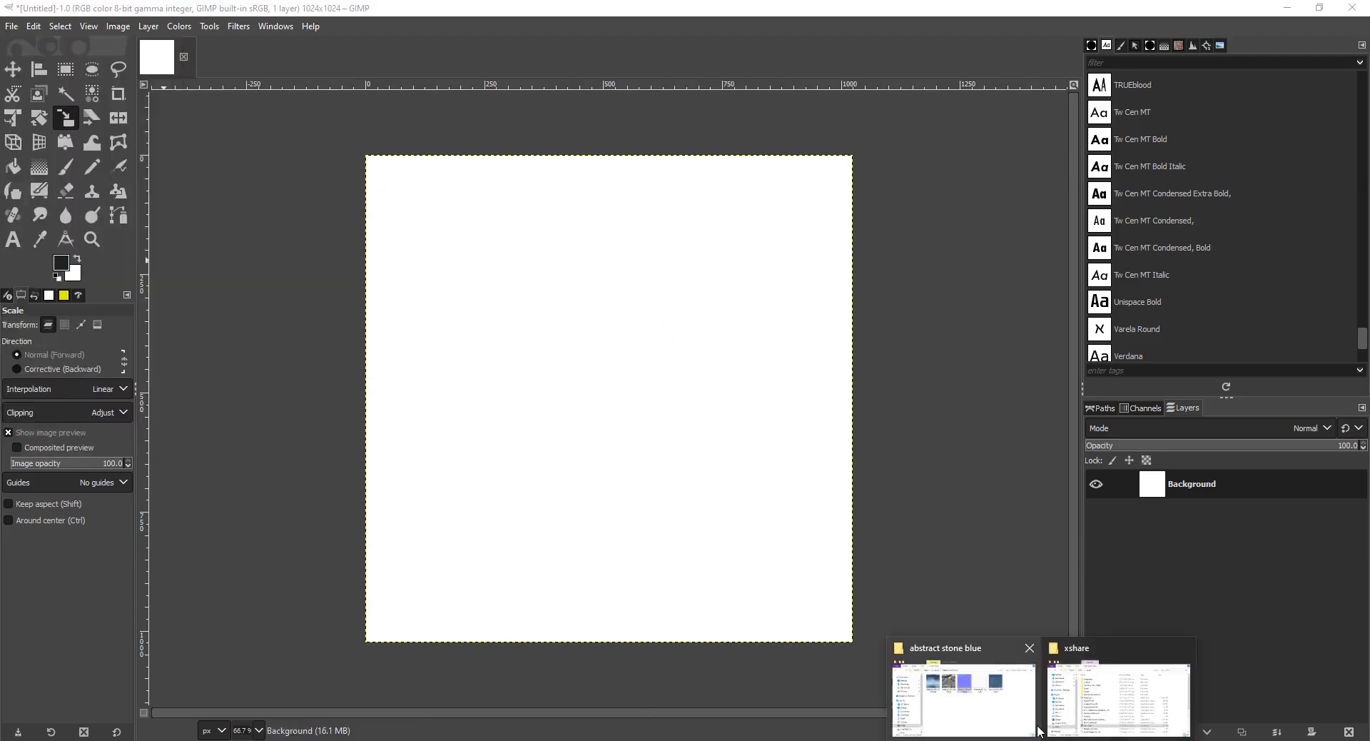
pyautogui.click(952, 667)
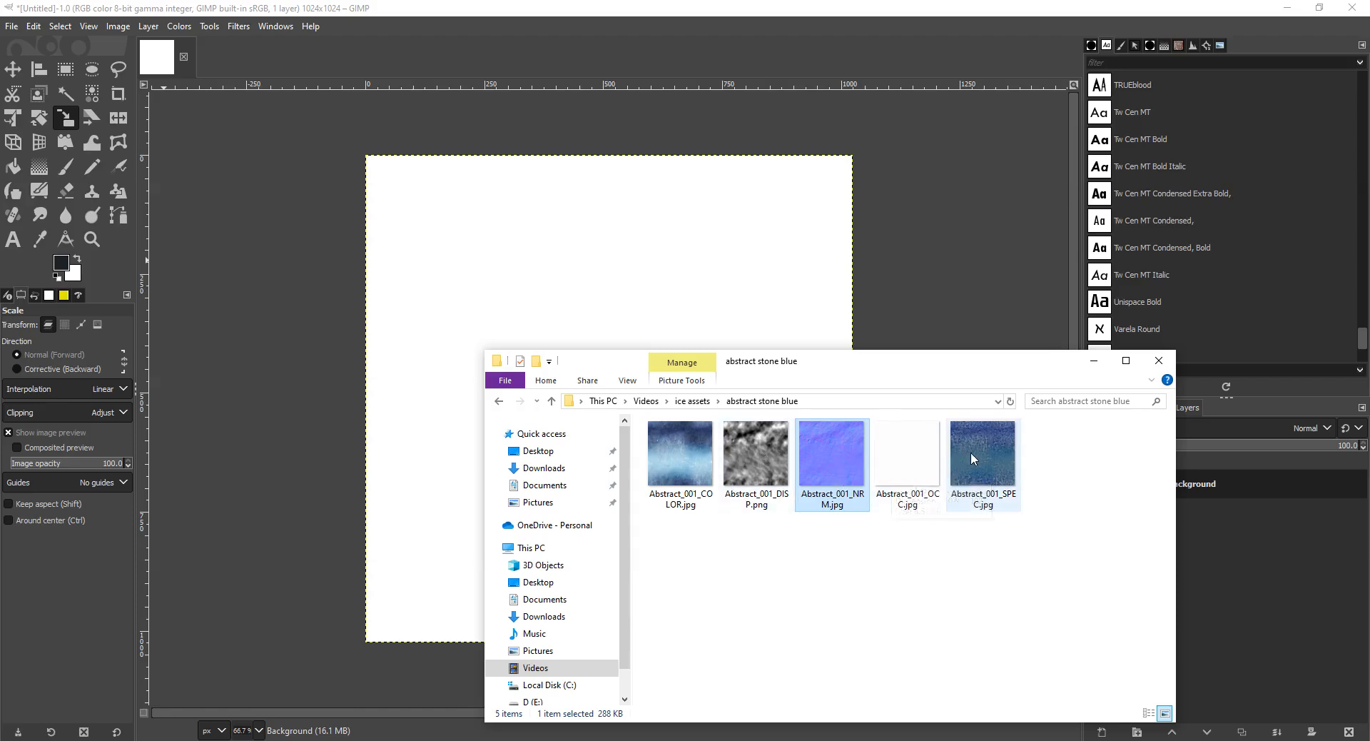
pyautogui.click(775, 576)
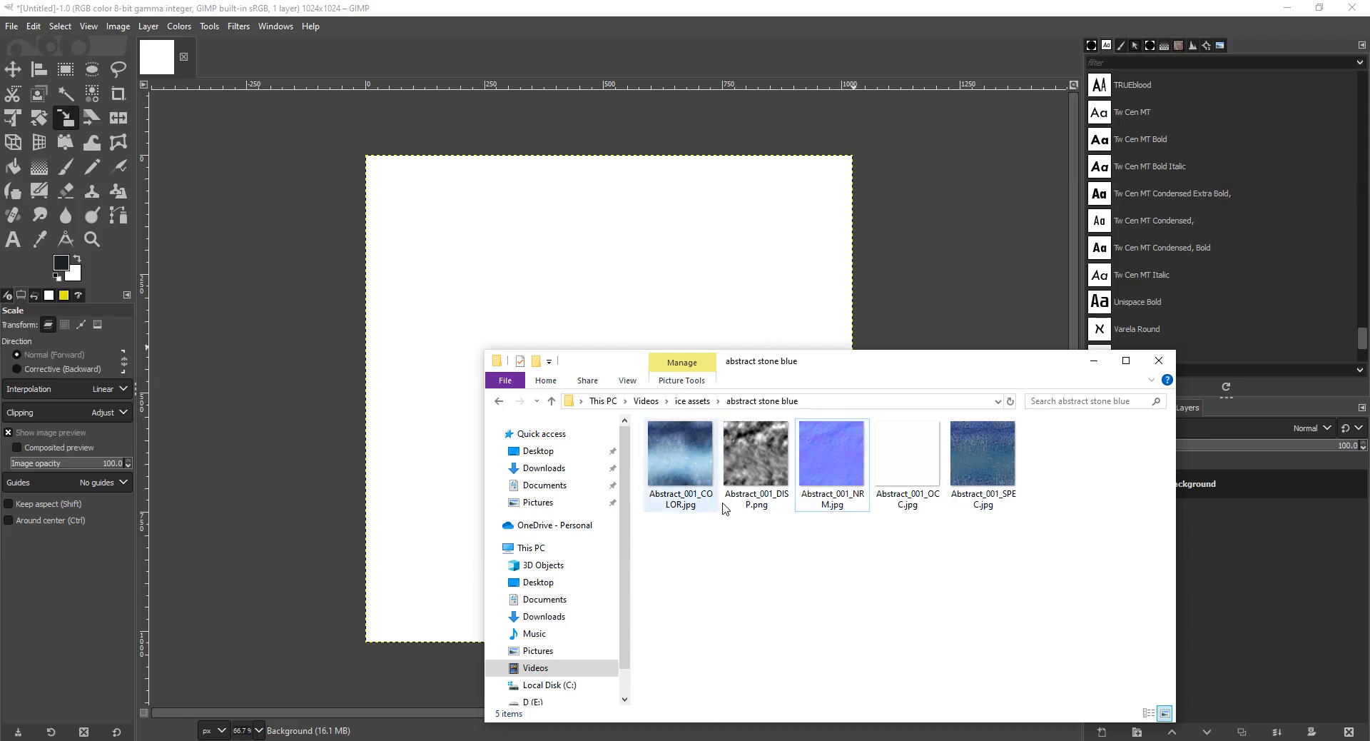
pyautogui.click(1270, 564)
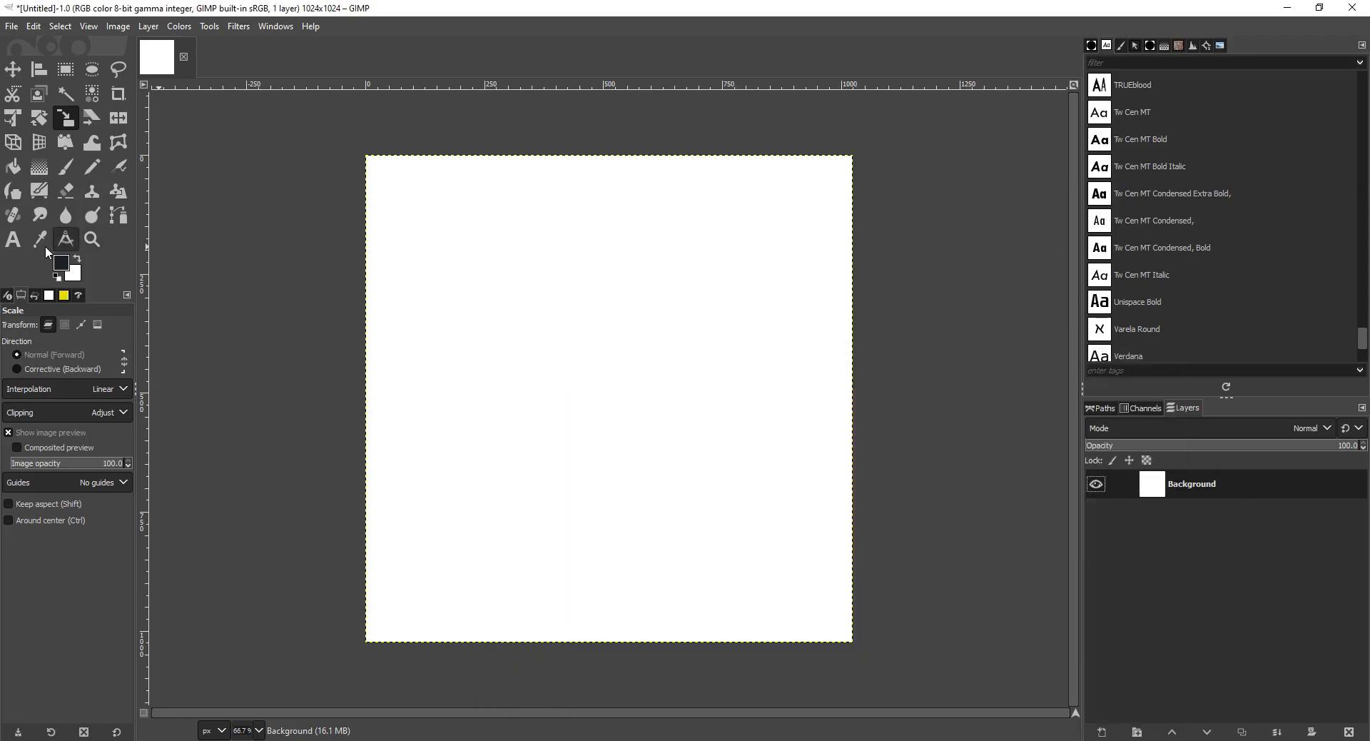
# Decompose the white image into separate layers using the RGB color model, with the foreground registration color option off.
pyautogui.click(13, 69)
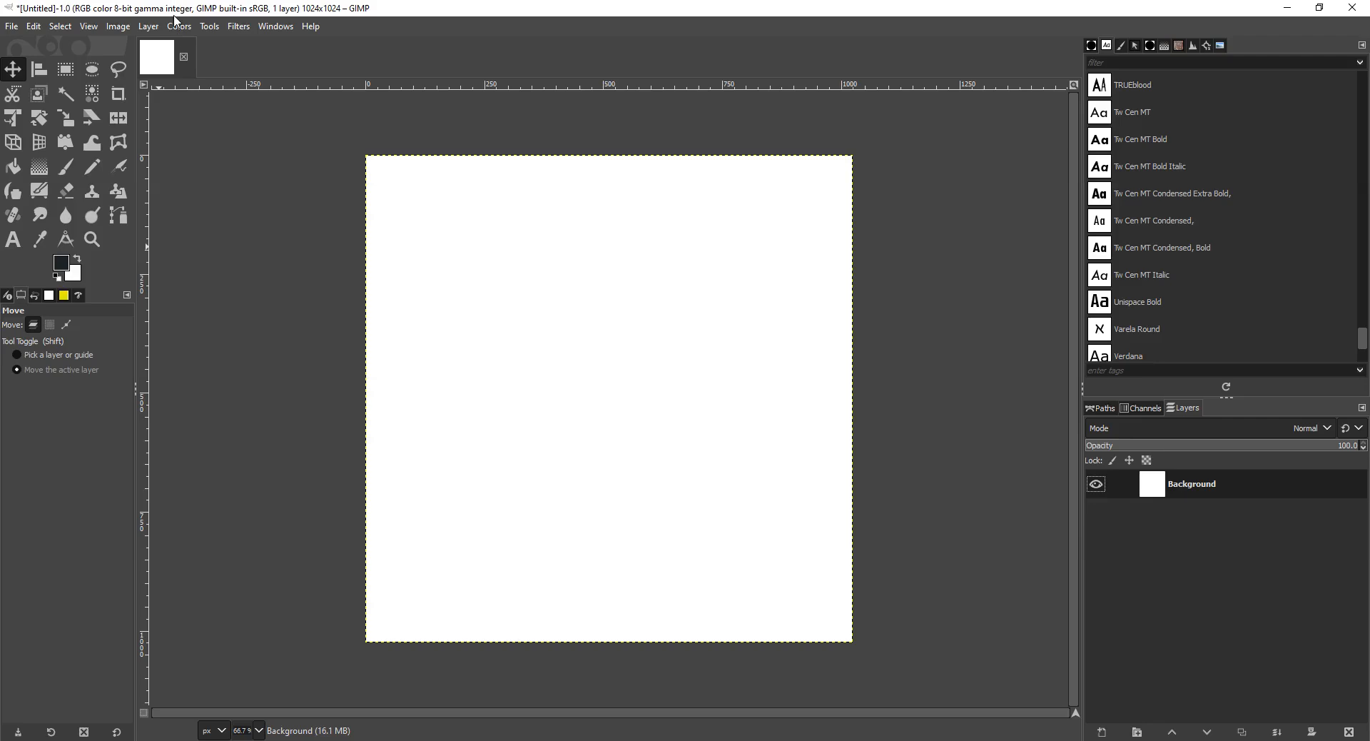
pyautogui.click(176, 27)
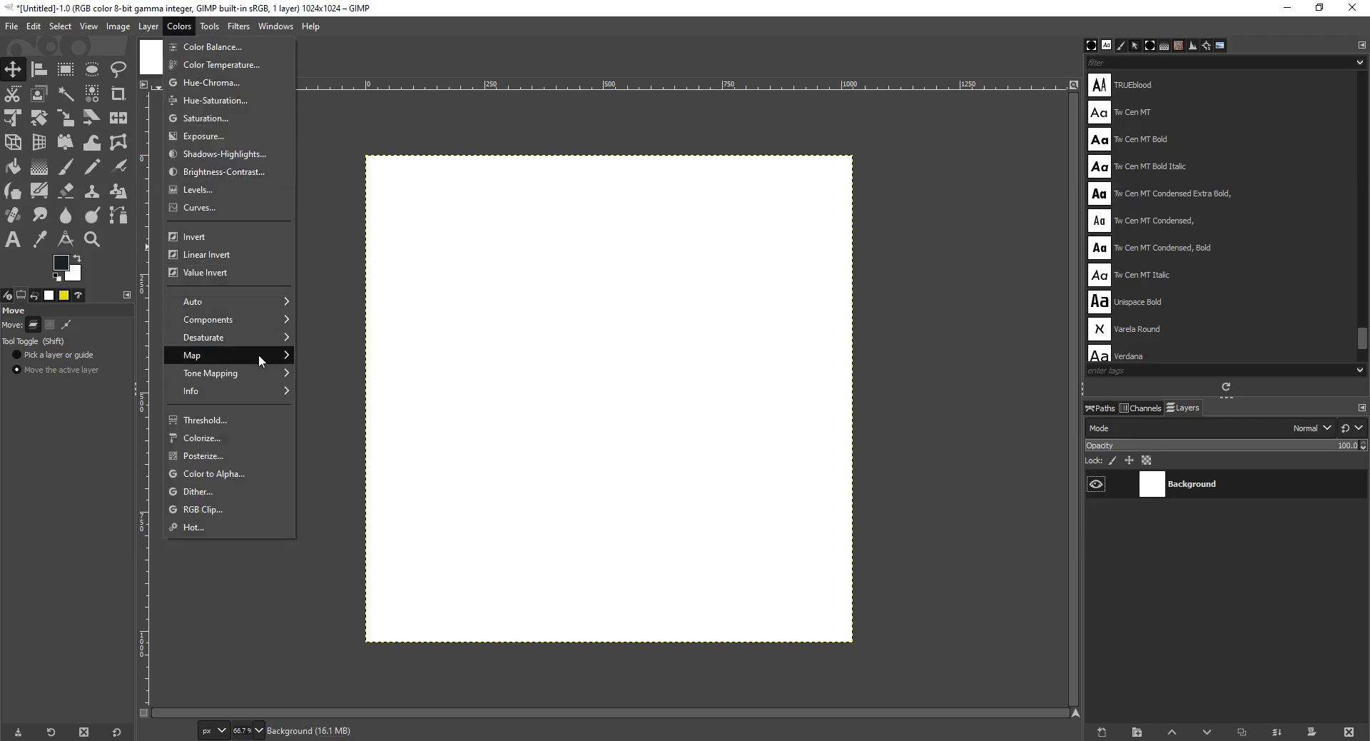
pyautogui.moveTo(259, 355)
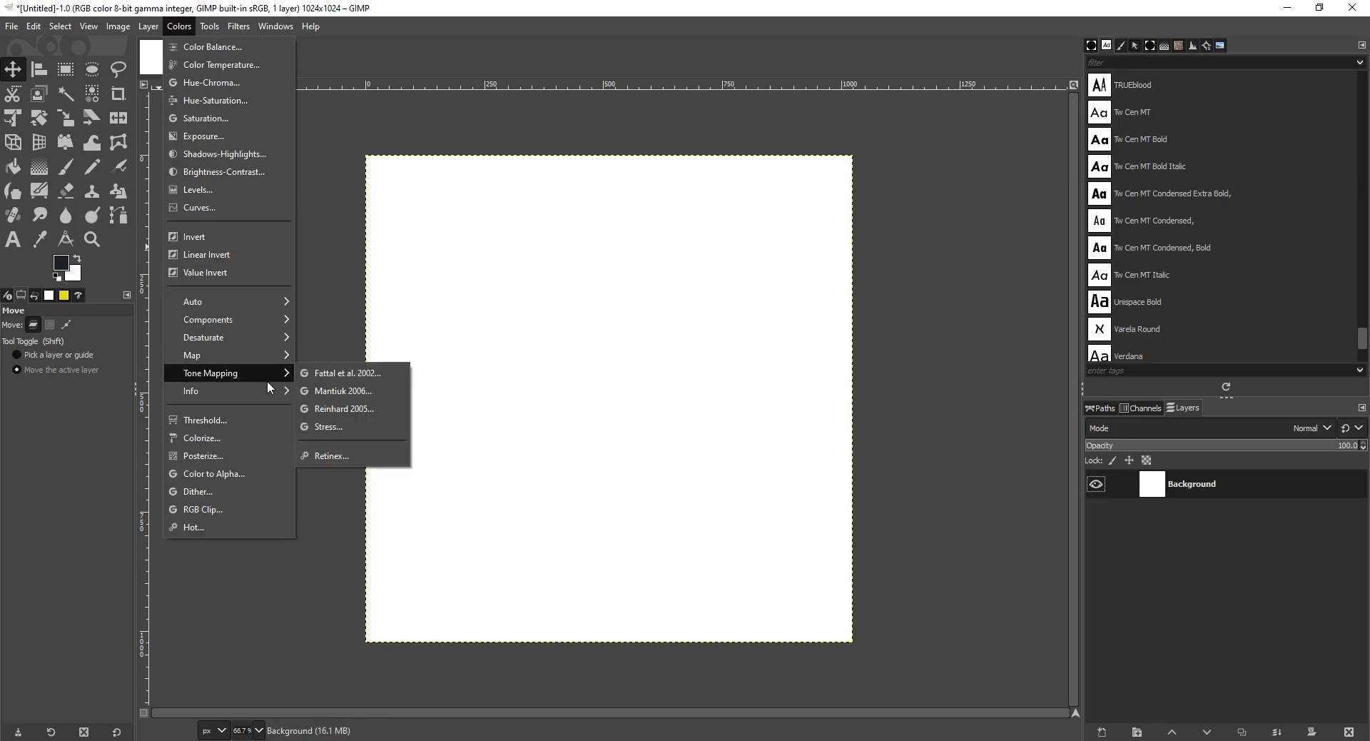
pyautogui.moveTo(254, 319)
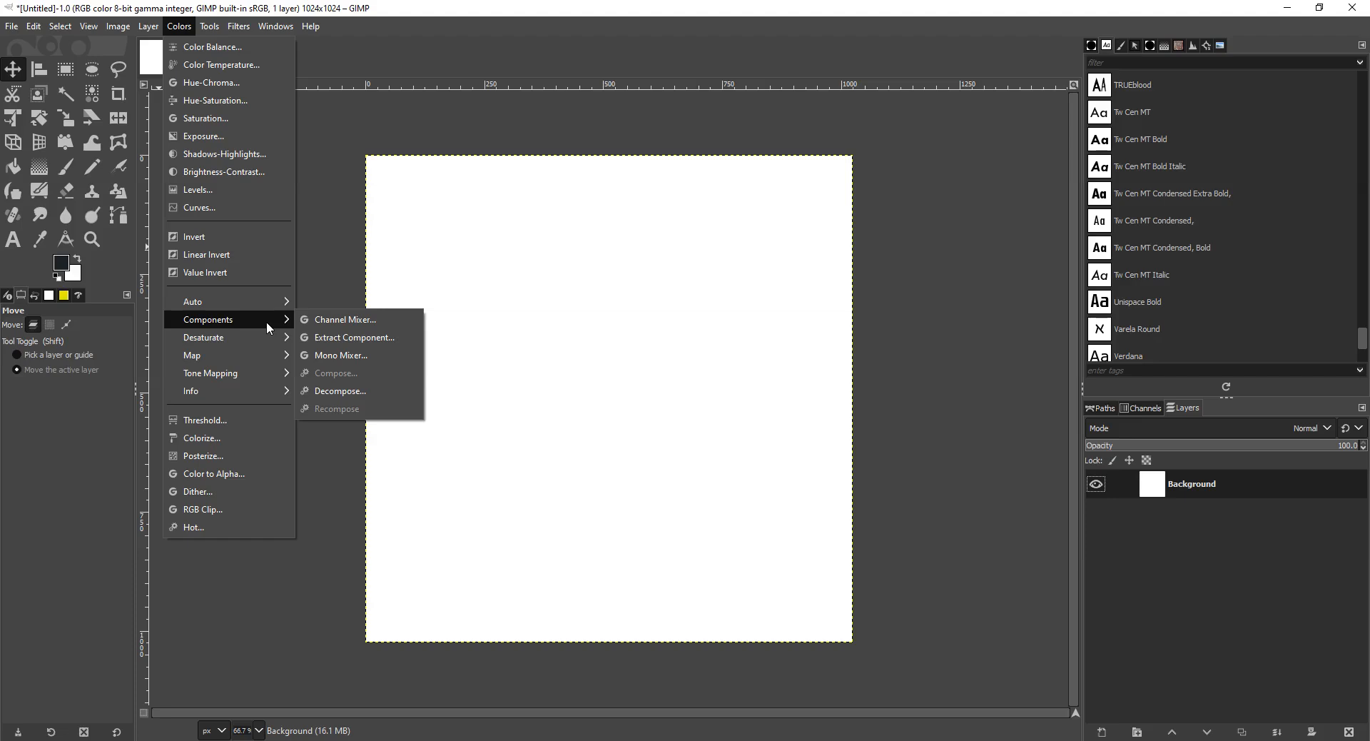
pyautogui.click(335, 392)
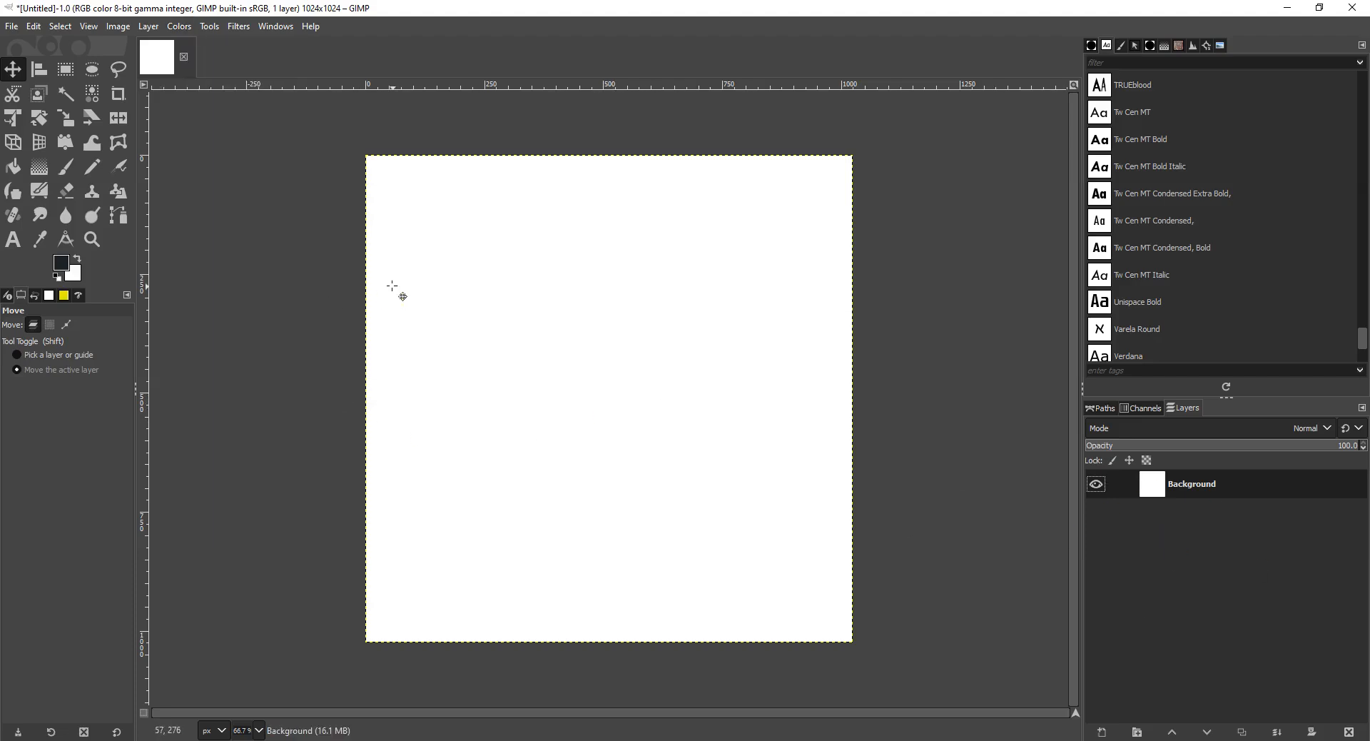
pyautogui.click(688, 377)
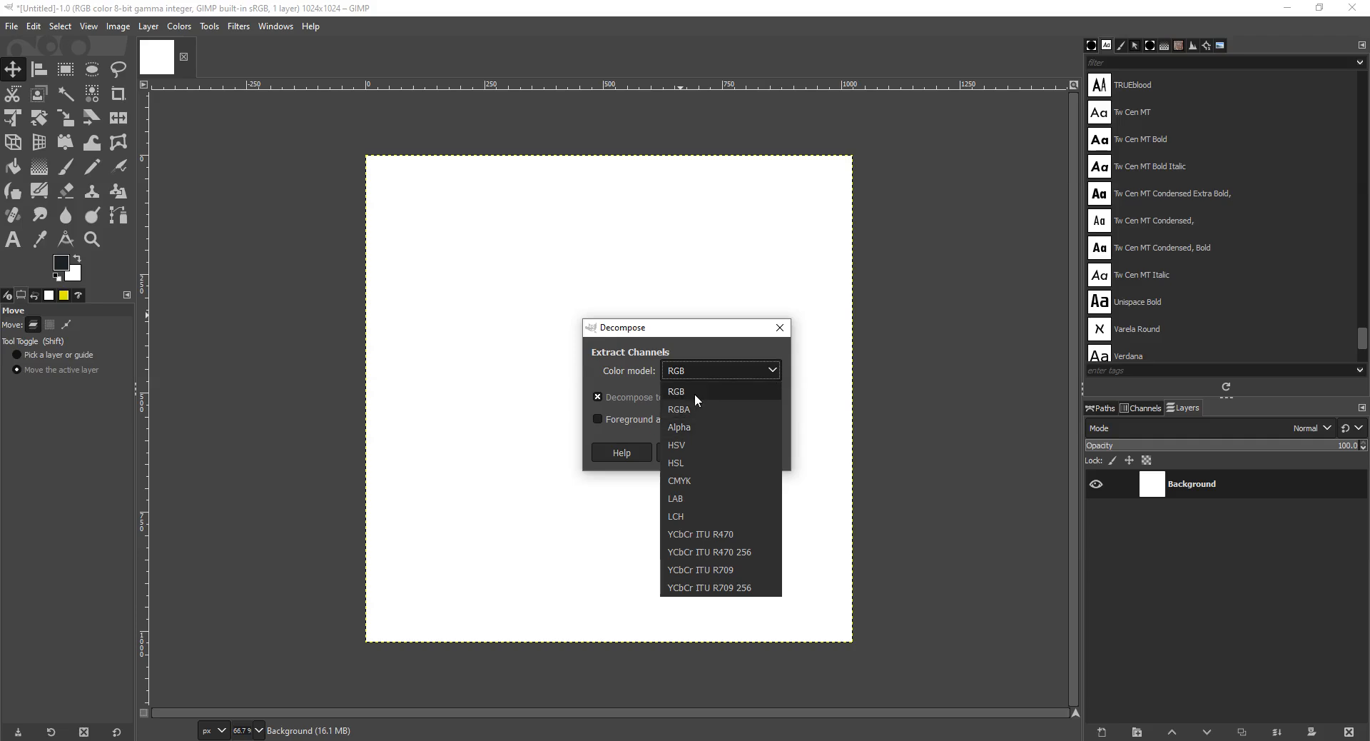
pyautogui.click(695, 392)
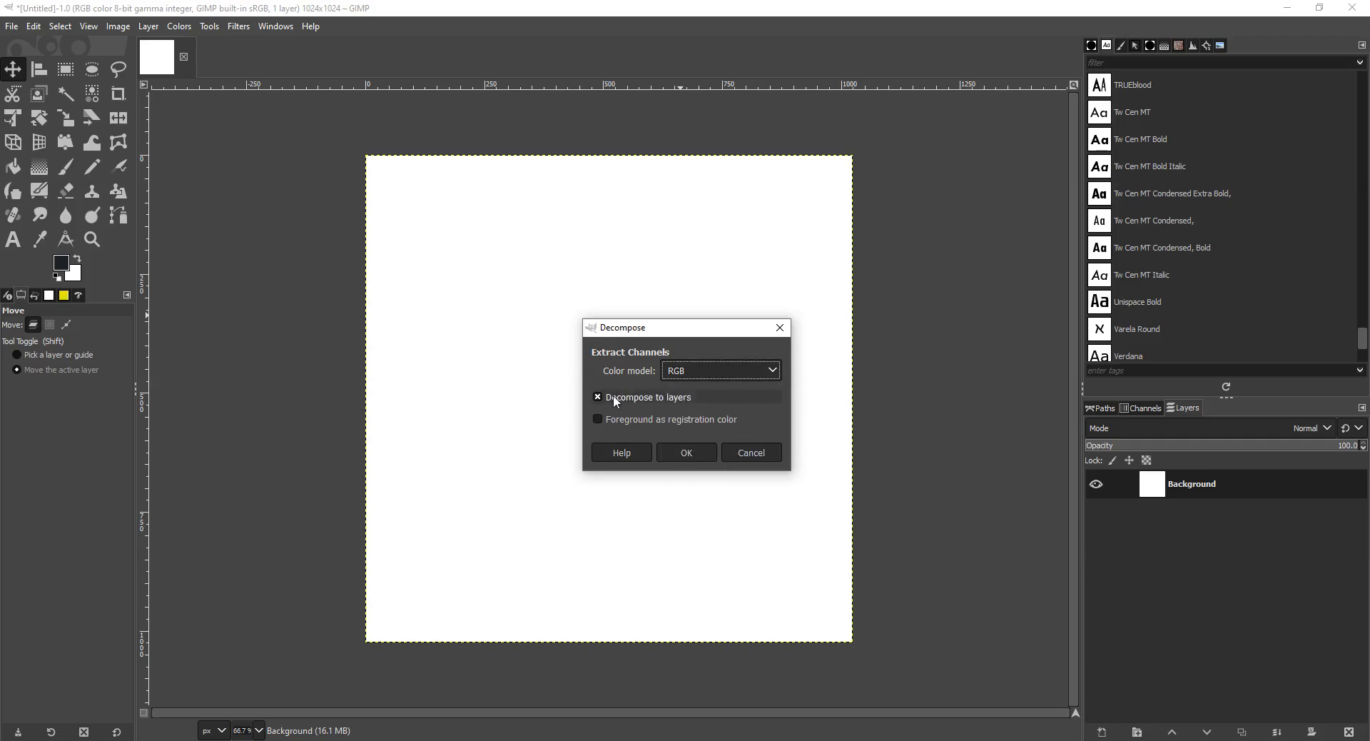
pyautogui.click(686, 454)
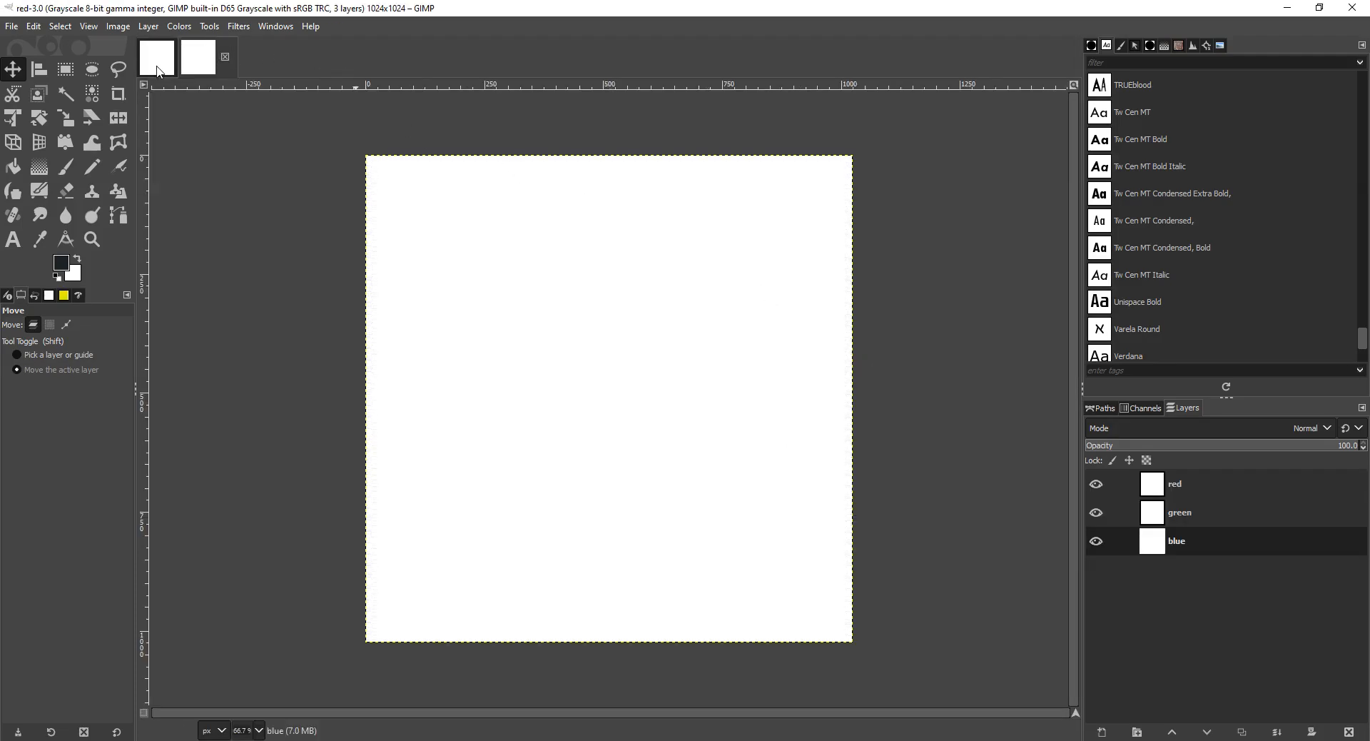
# Compare the original and decomposed images, examining the red, green and blue layers and the gray and alpha channels.
pyautogui.click(159, 71)
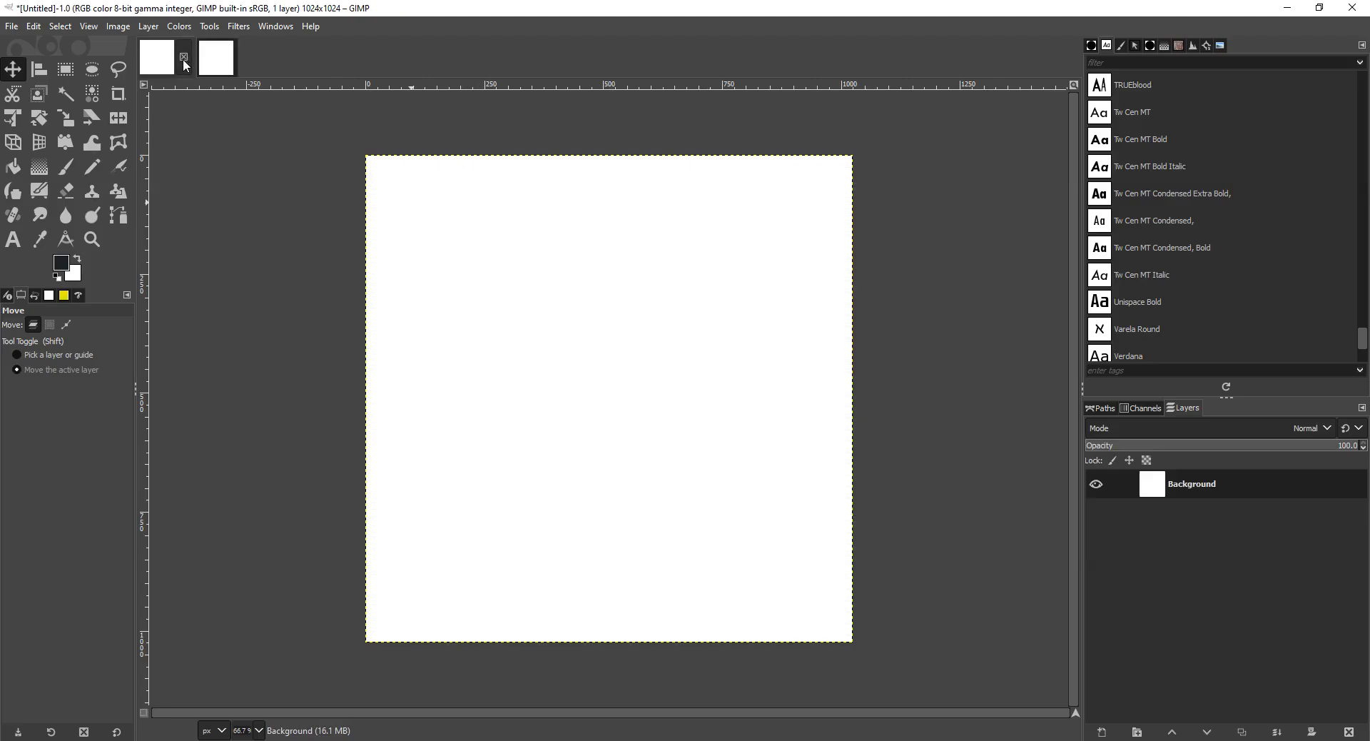
pyautogui.click(216, 57)
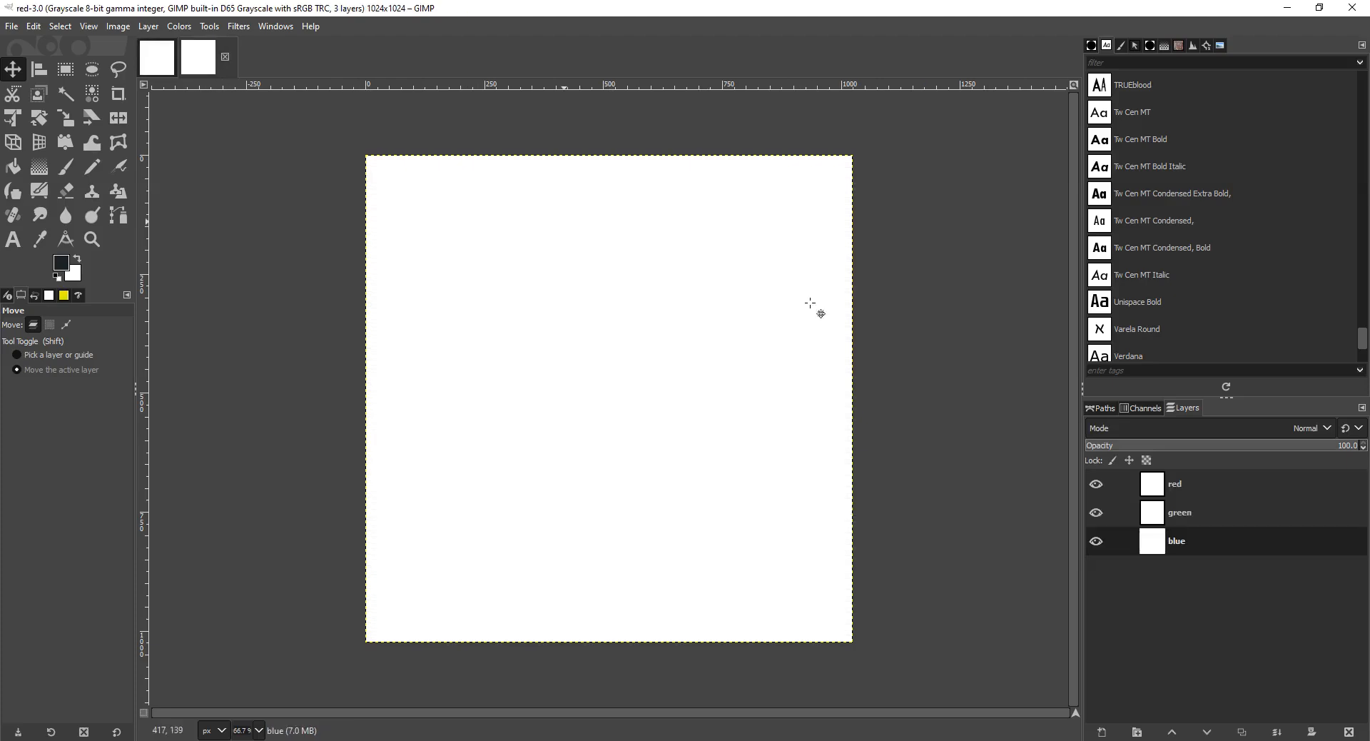
pyautogui.click(1152, 492)
pyautogui.click(1152, 512)
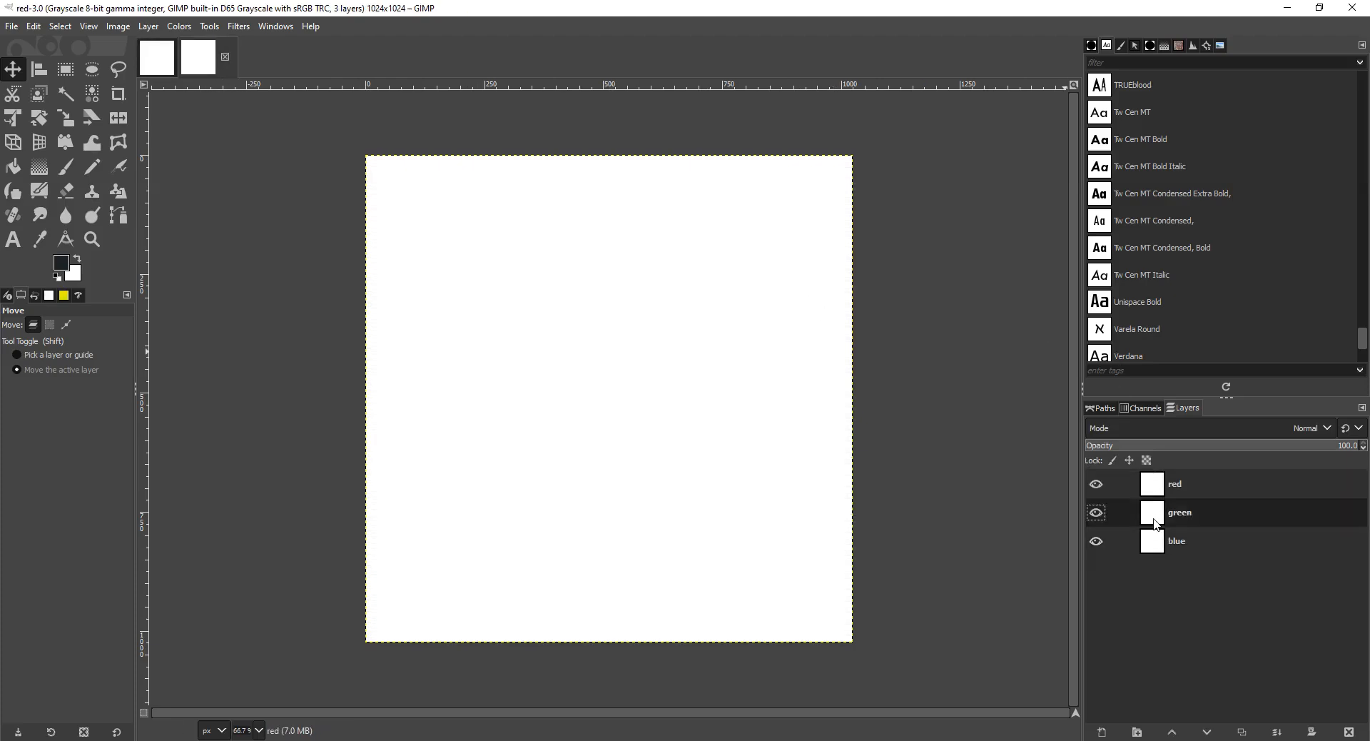
pyautogui.click(1152, 540)
pyautogui.click(1164, 406)
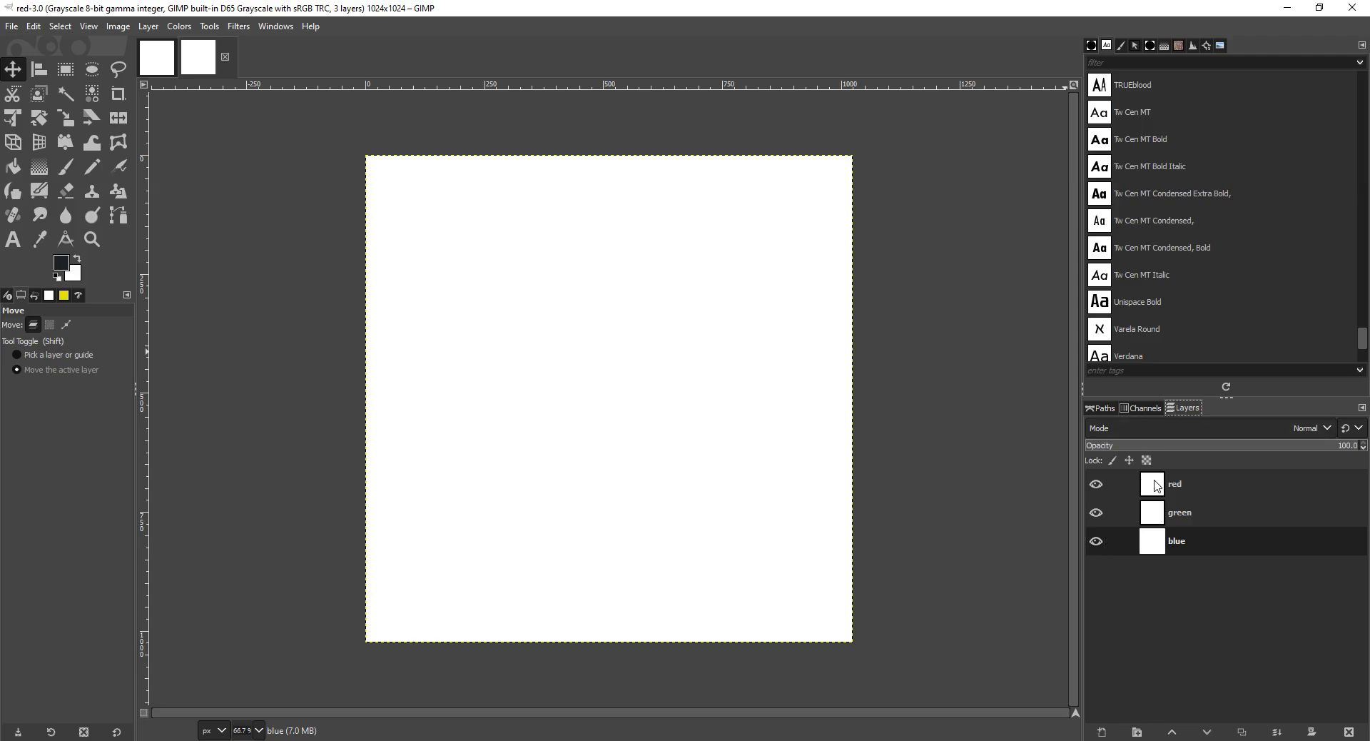
pyautogui.click(1141, 407)
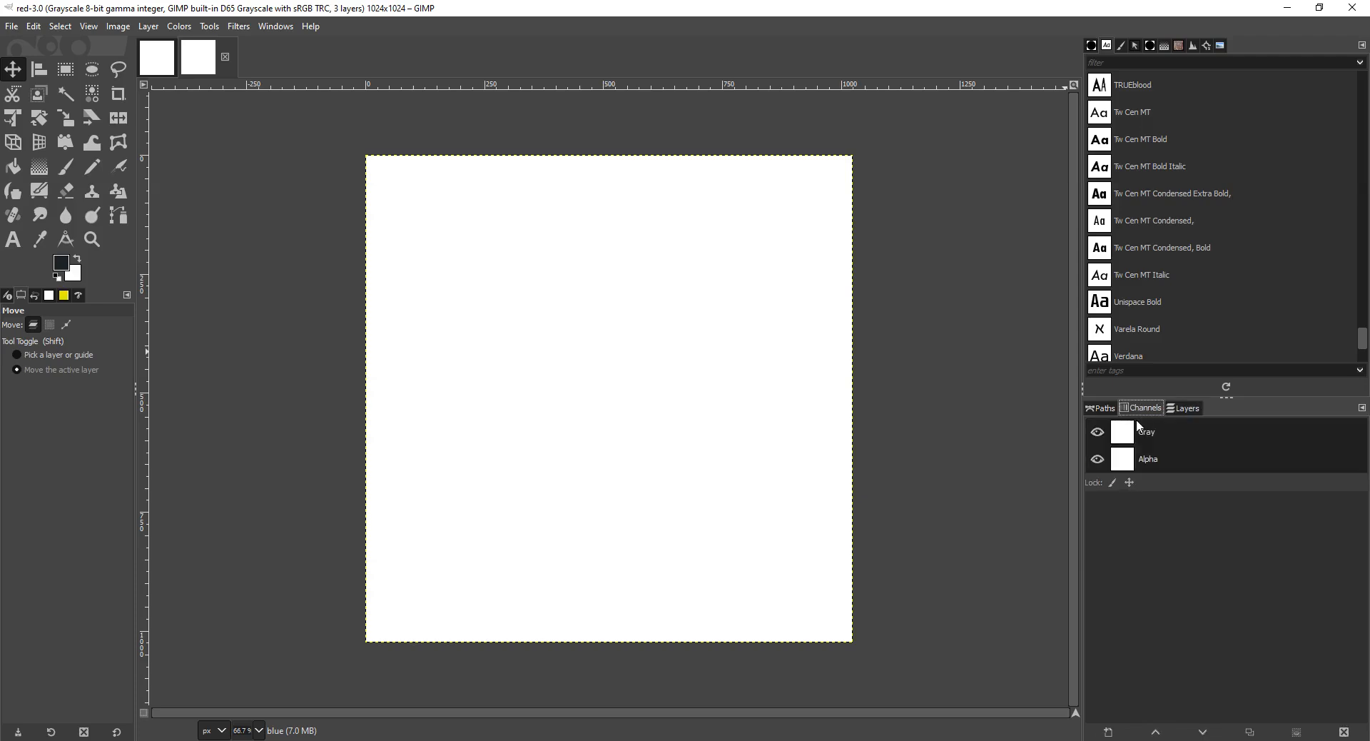
pyautogui.click(1126, 440)
pyautogui.click(1124, 460)
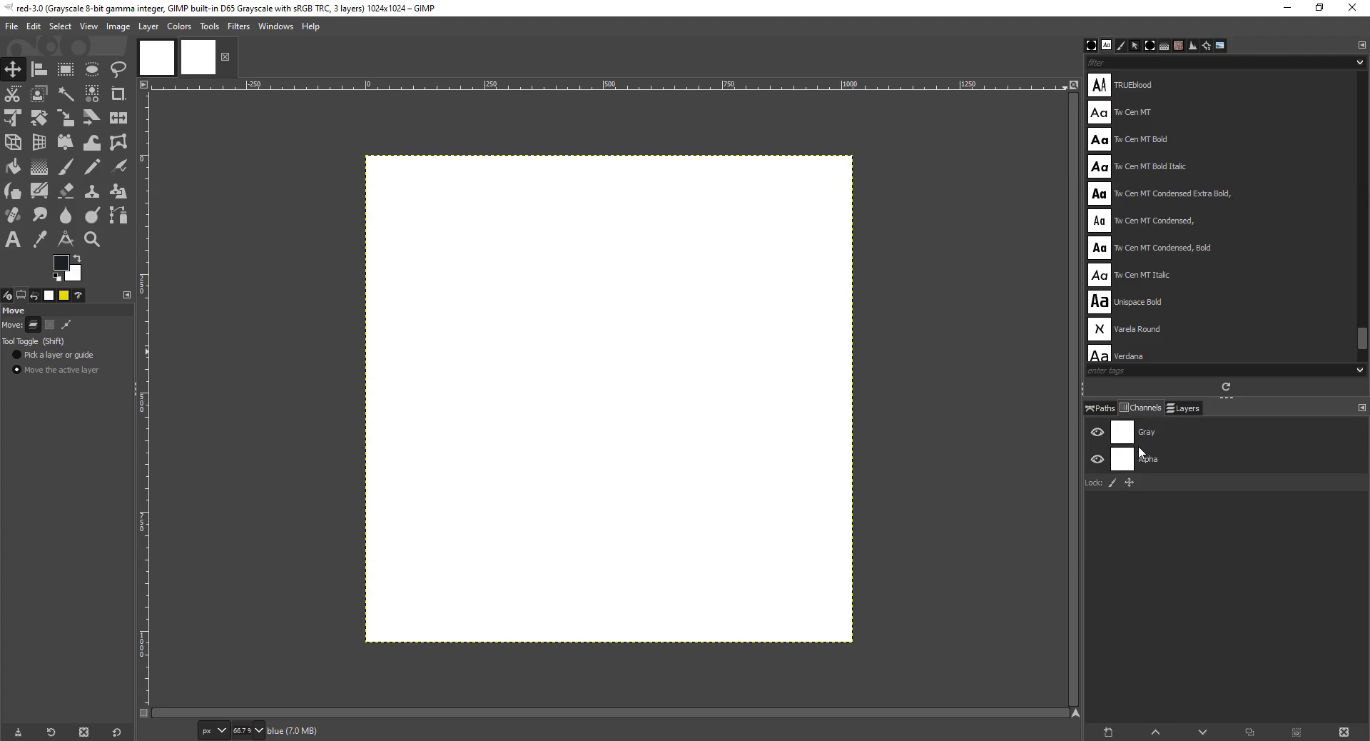
pyautogui.click(1175, 408)
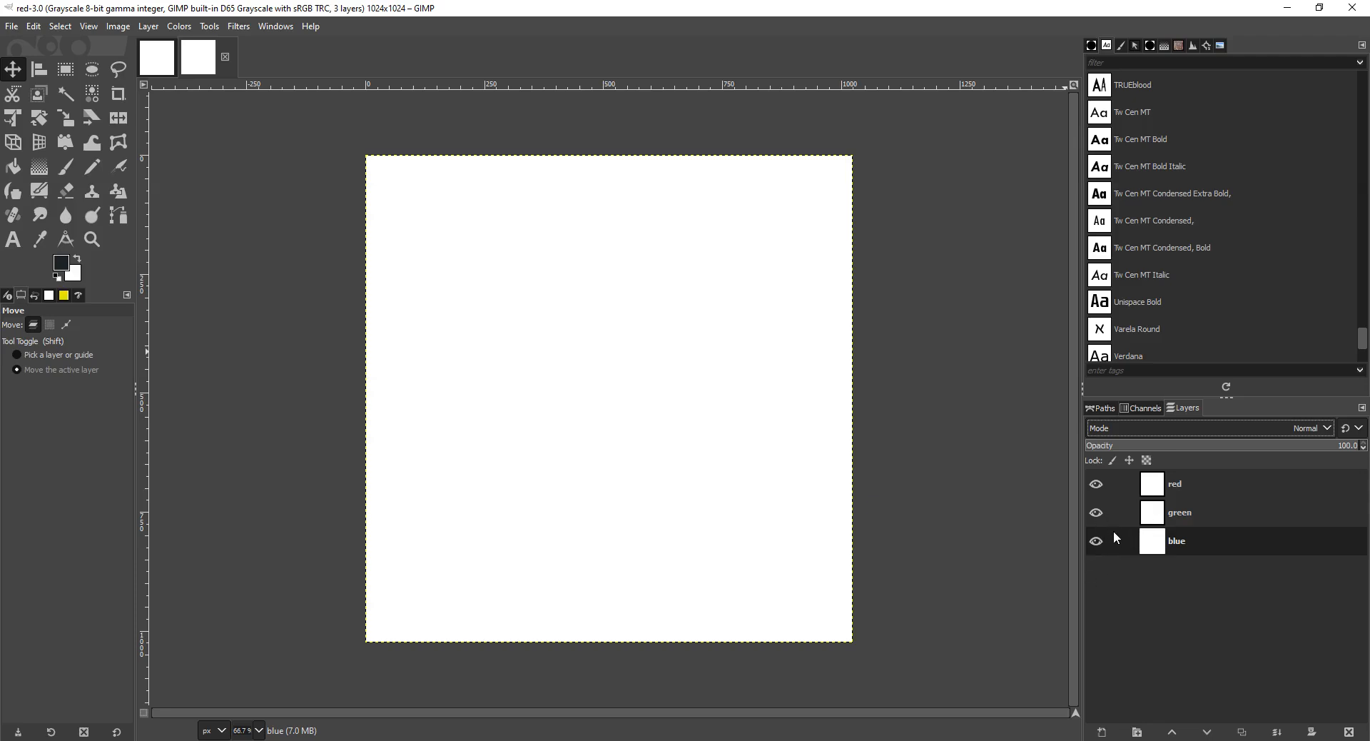
# Hide the green and blue layers and bring Abstract_001_COLOR.jpg into the decomposed image directly above the red layer.
pyautogui.click(1096, 513)
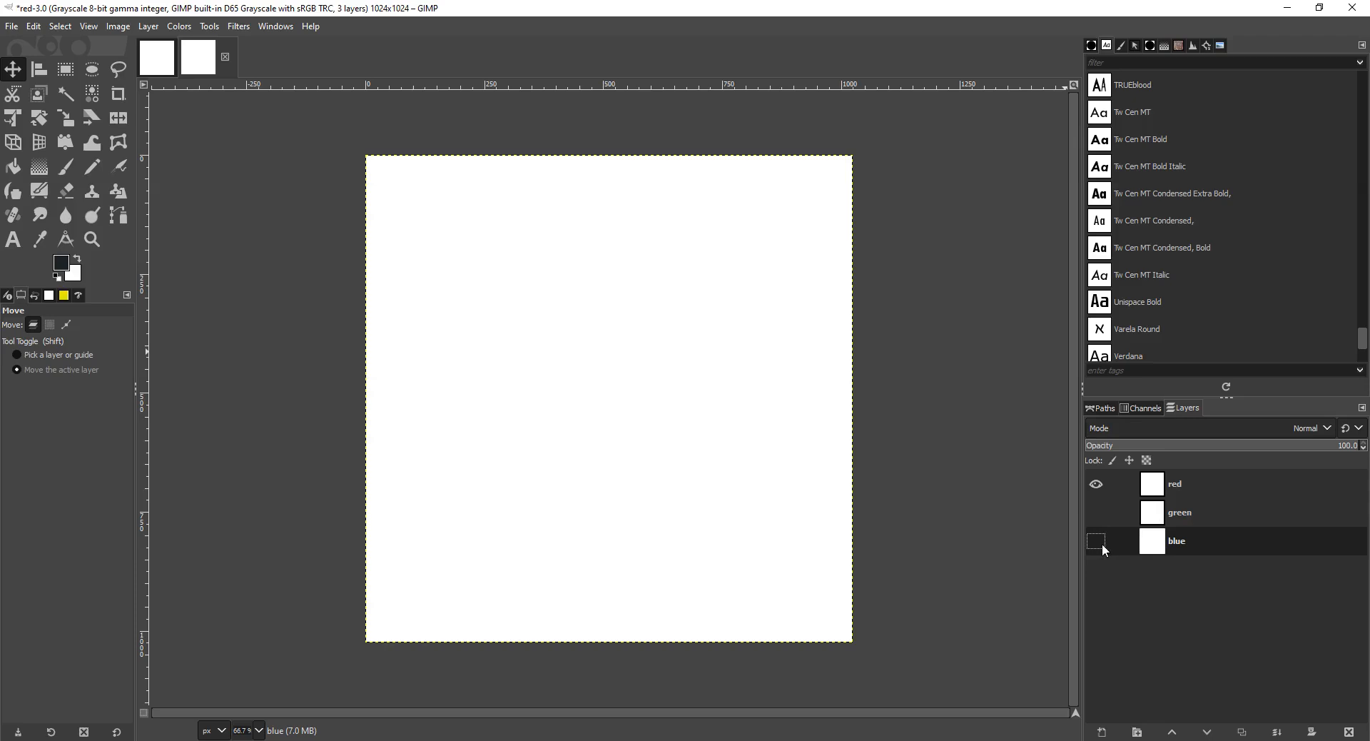
pyautogui.click(1150, 488)
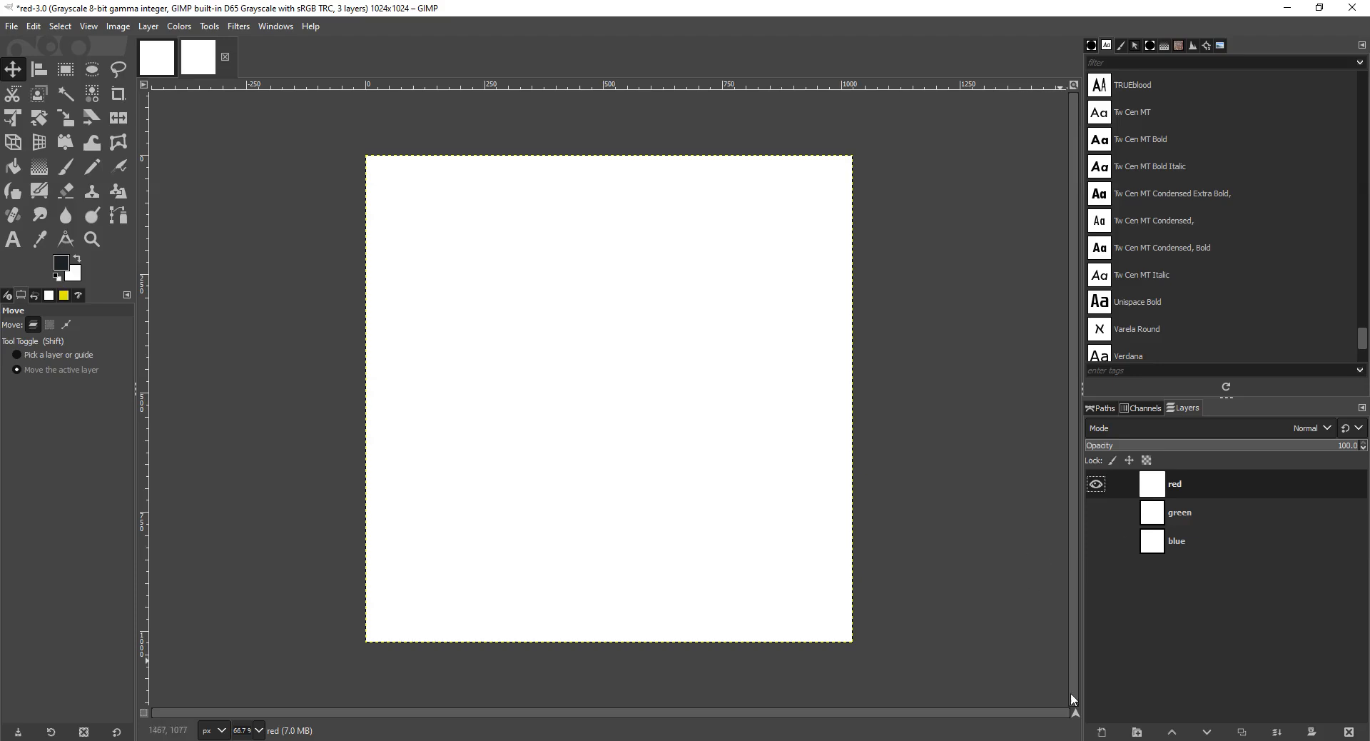
pyautogui.moveTo(1042, 739)
pyautogui.click(966, 681)
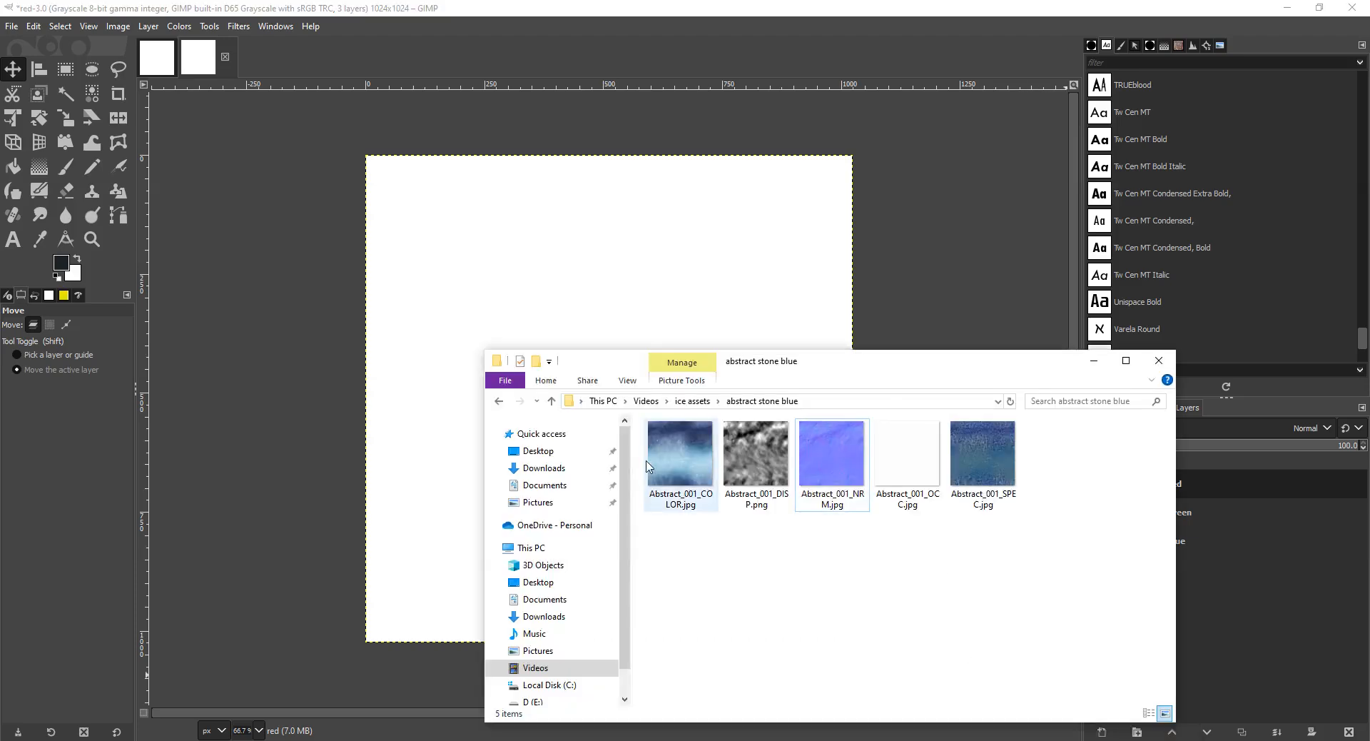
pyautogui.click(681, 469)
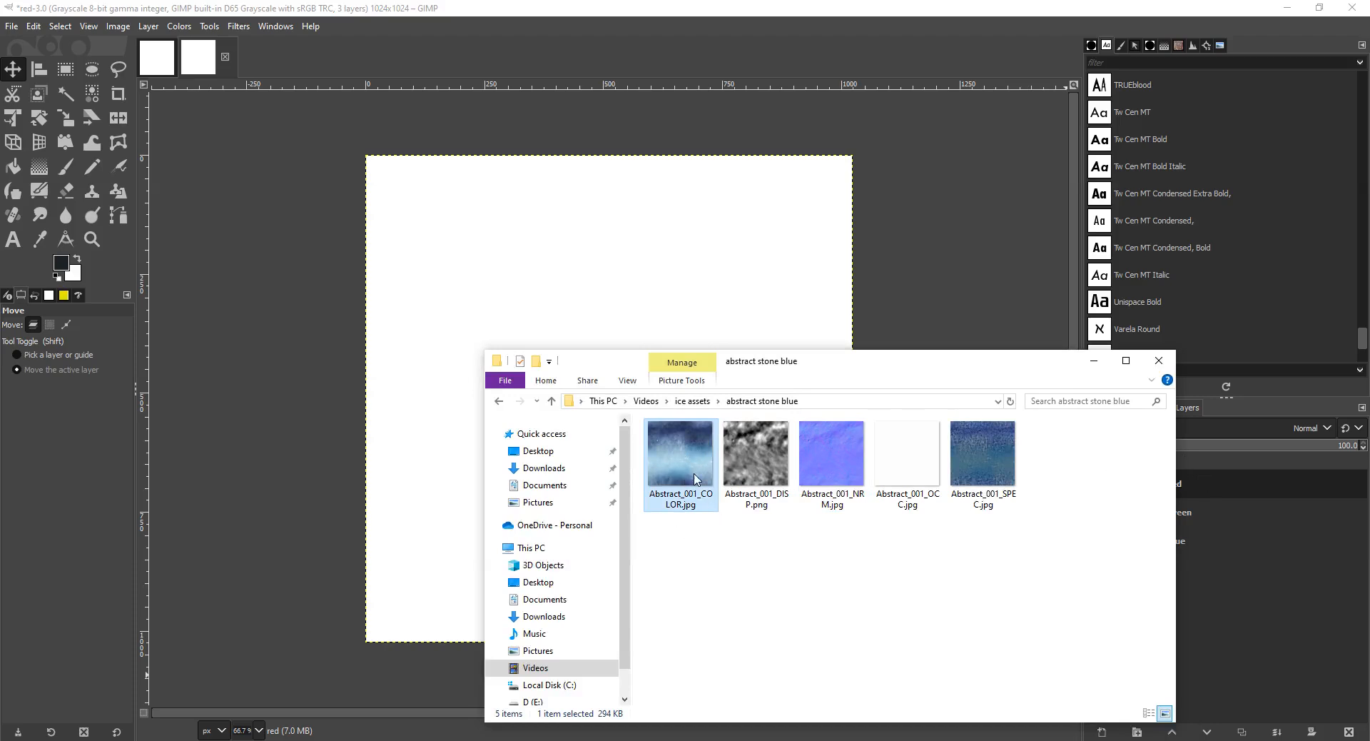
pyautogui.moveTo(802, 364); pyautogui.dragTo(886, 381)
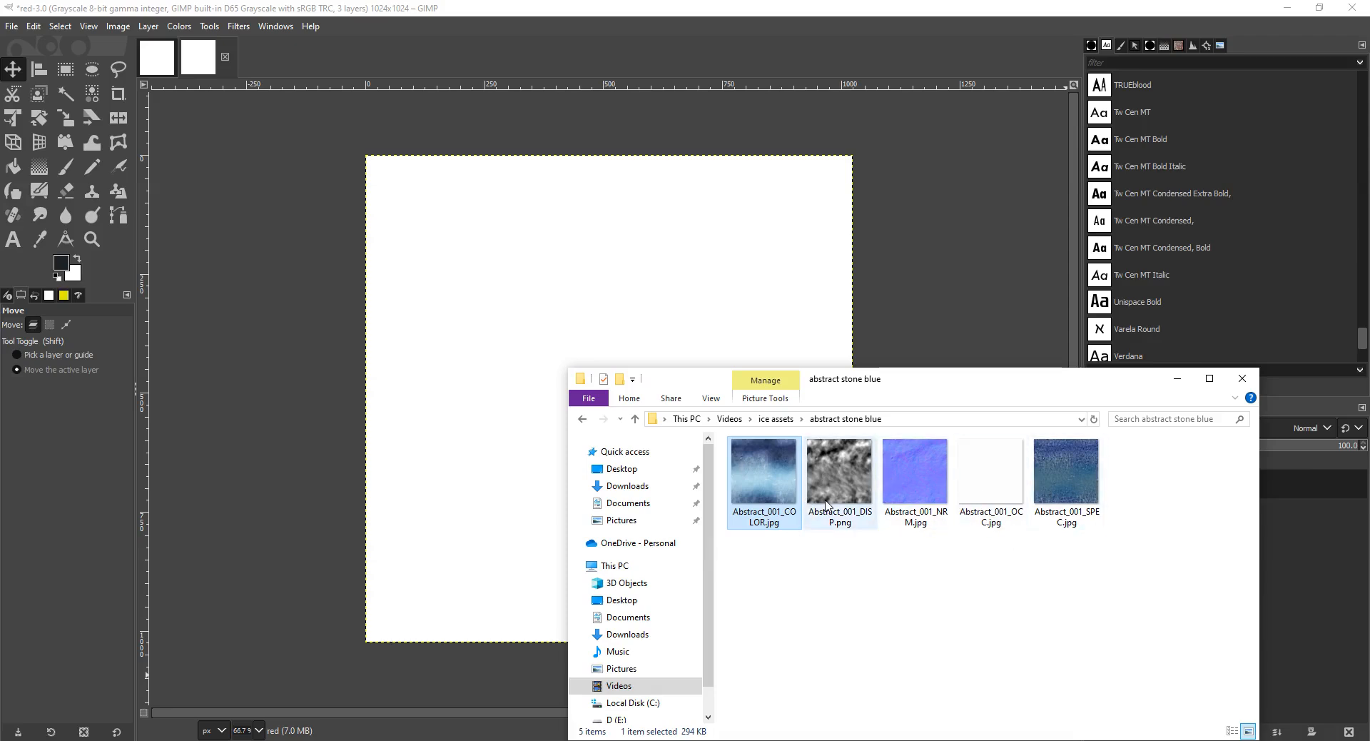
pyautogui.moveTo(771, 495); pyautogui.dragTo(723, 357)
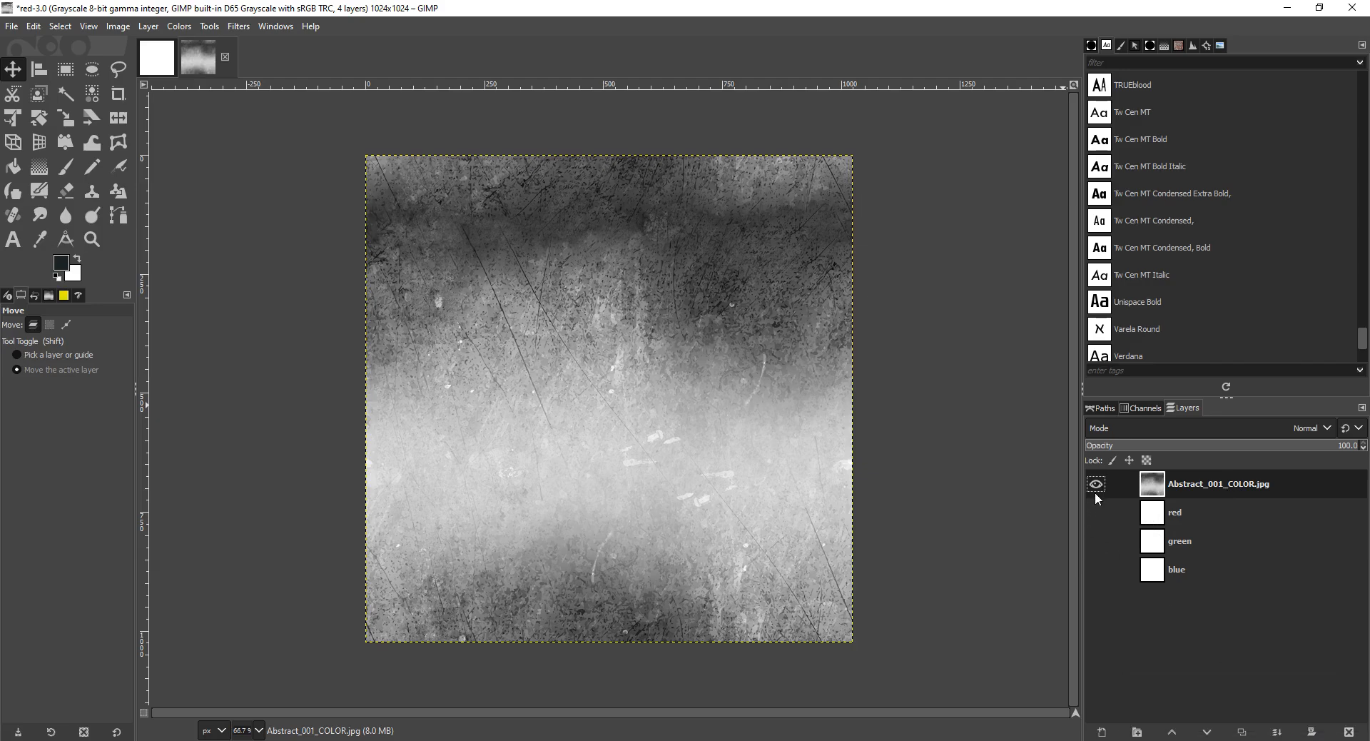
pyautogui.click(1095, 542)
pyautogui.click(1274, 732)
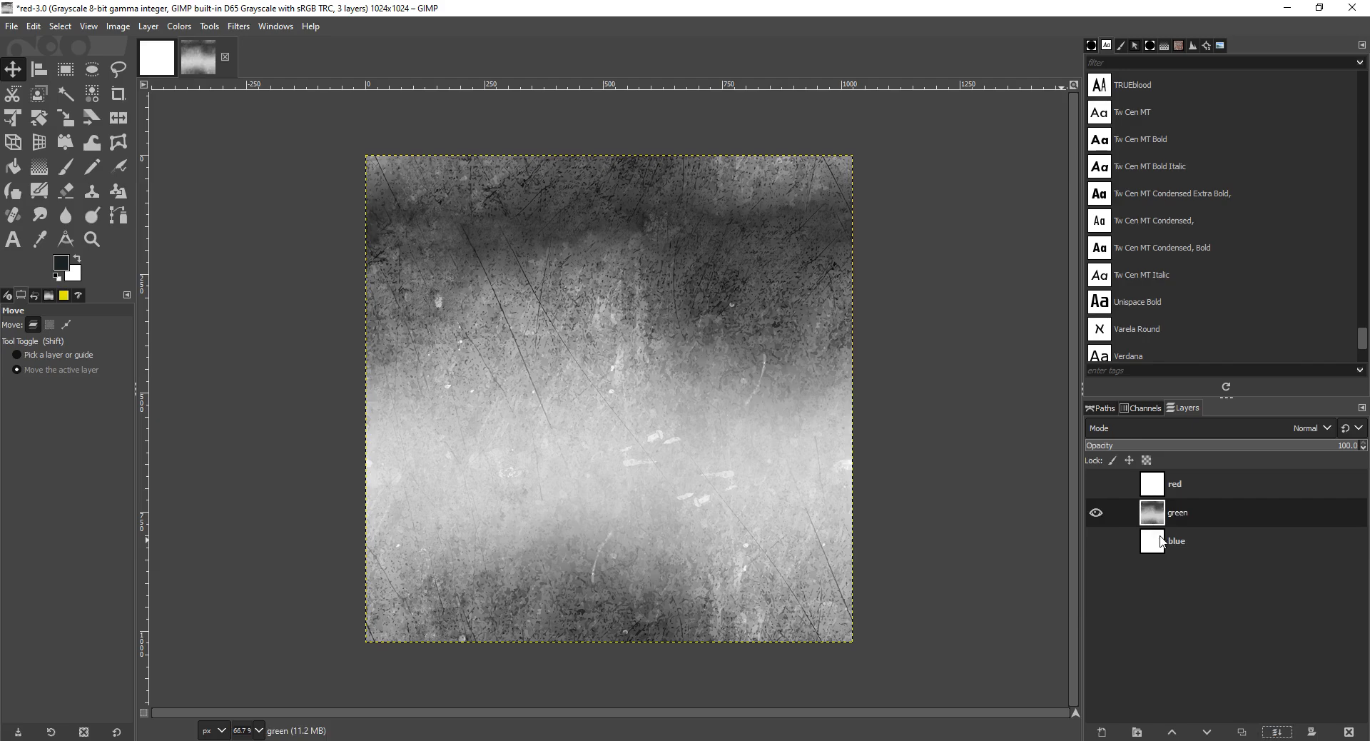
pyautogui.hotkey('ctrl', 'z')
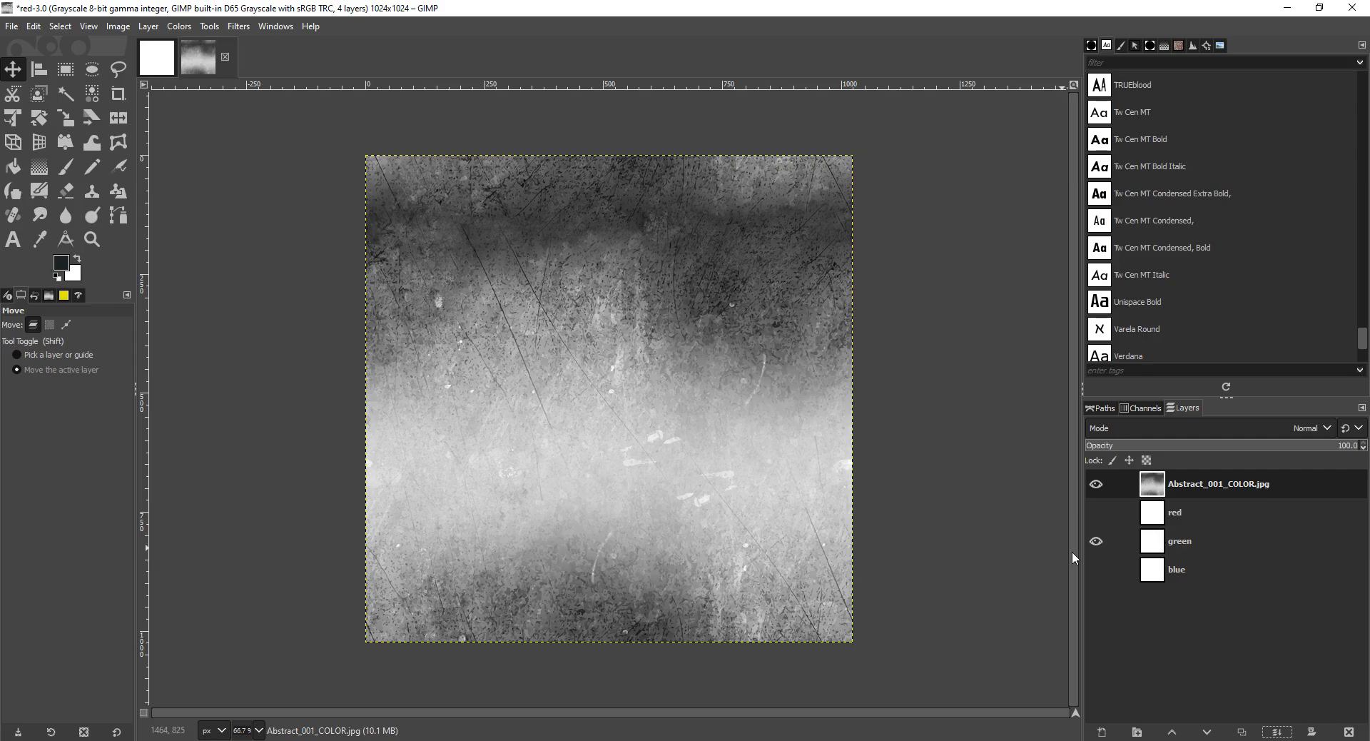
# Merge the Abstract_001_COLOR.jpg layer down into the red layer with green hidden, and hide the merged layer.
pyautogui.click(1092, 539)
pyautogui.click(1276, 731)
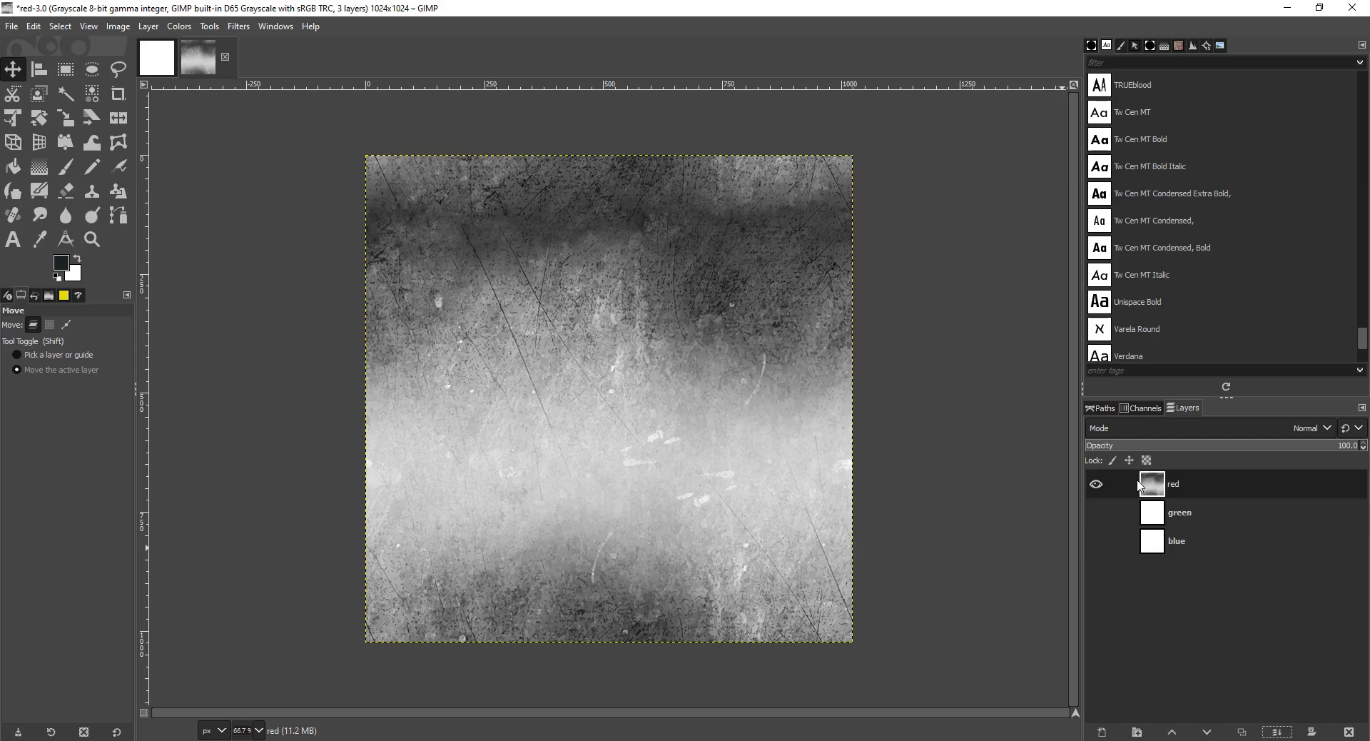
pyautogui.click(1095, 485)
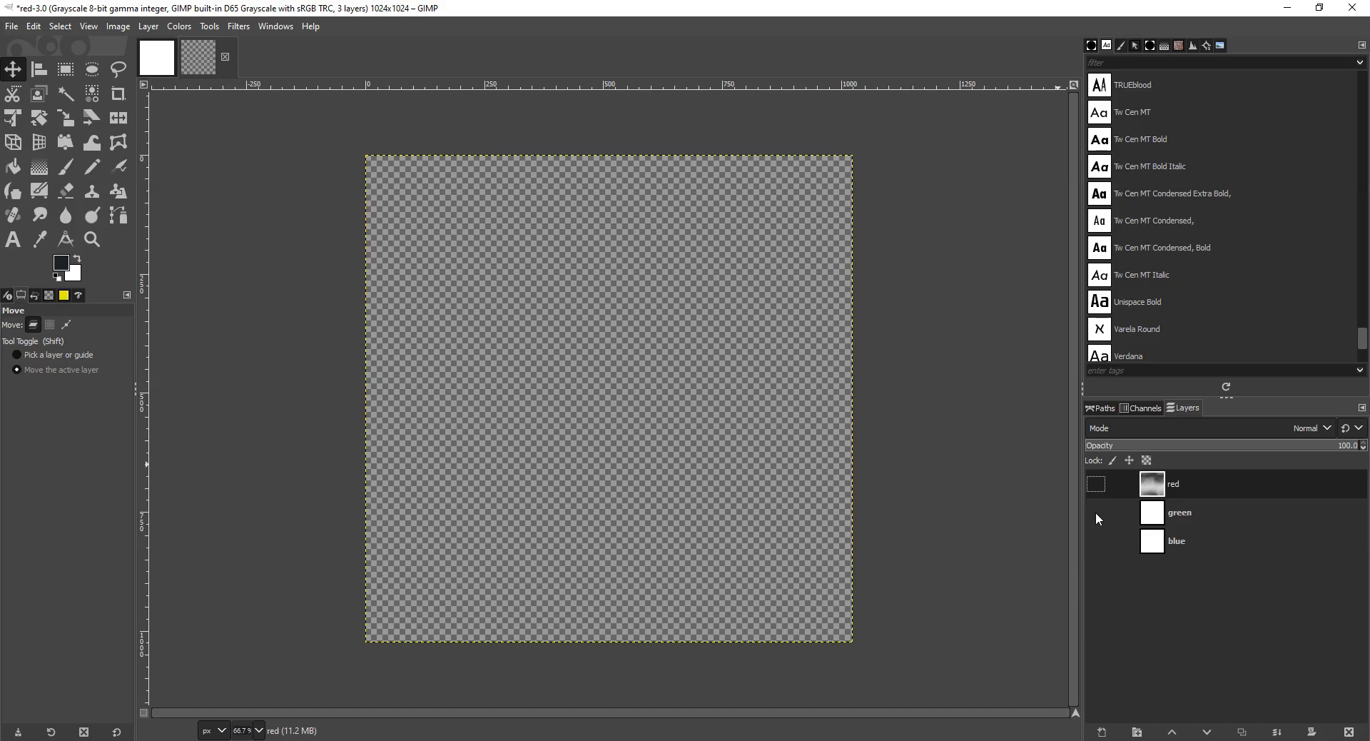
# Show and select the green layer, and bring Abstract_001_NRM.jpg into the decomposed image directly above it.
pyautogui.click(1096, 512)
pyautogui.click(1132, 511)
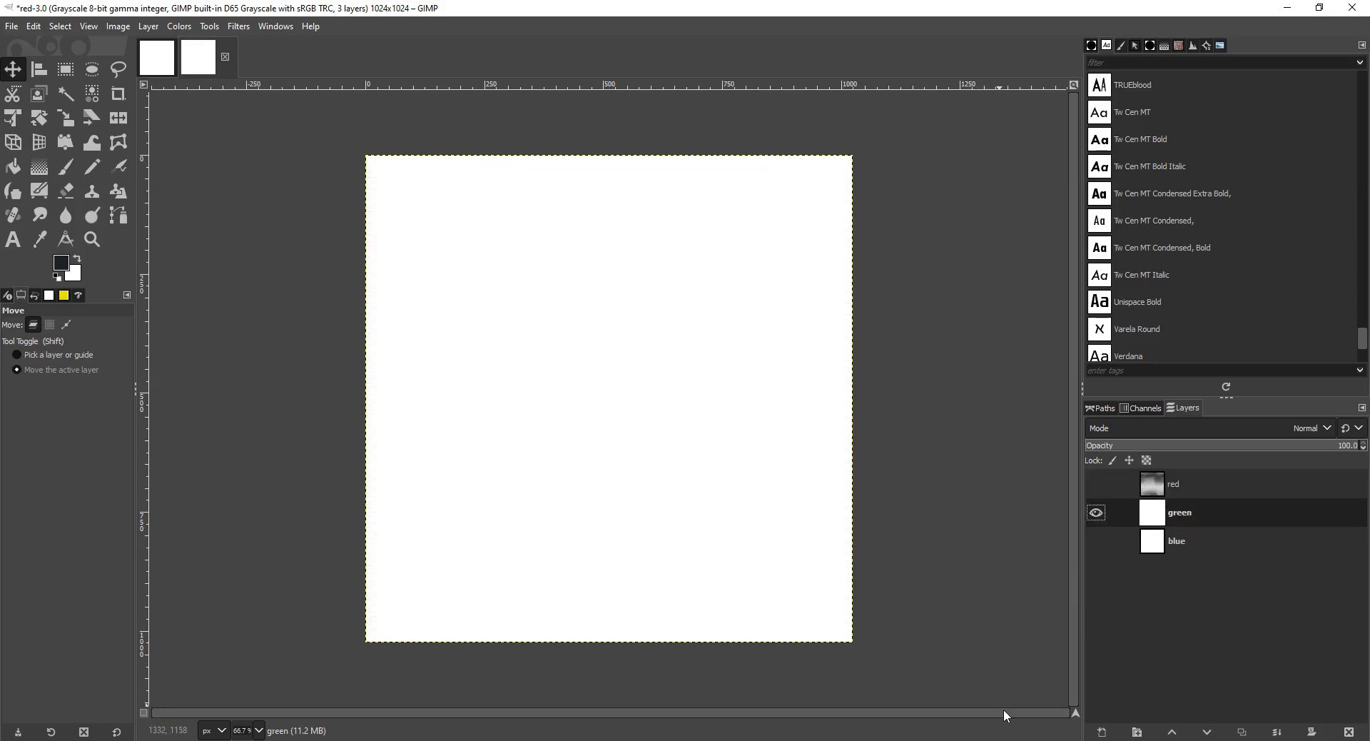
pyautogui.moveTo(1013, 737)
pyautogui.click(971, 696)
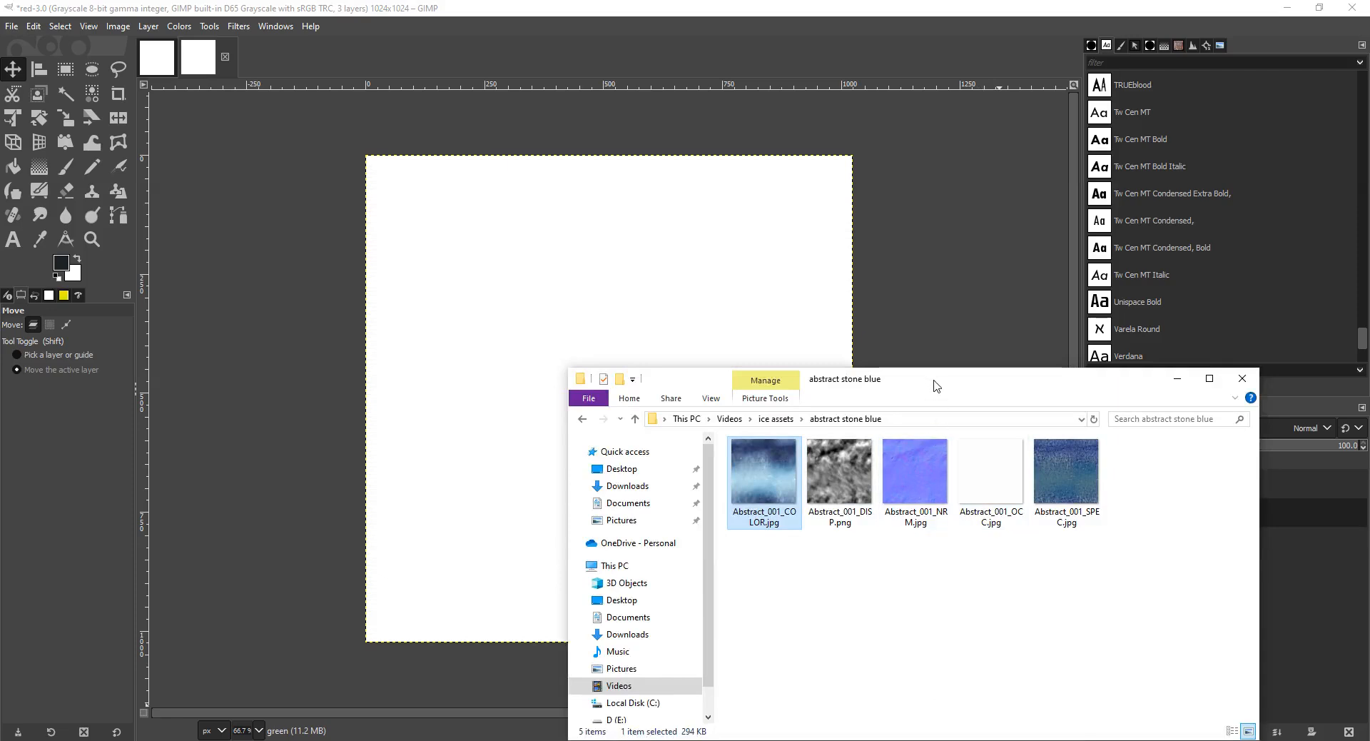
pyautogui.moveTo(933, 380); pyautogui.dragTo(778, 264)
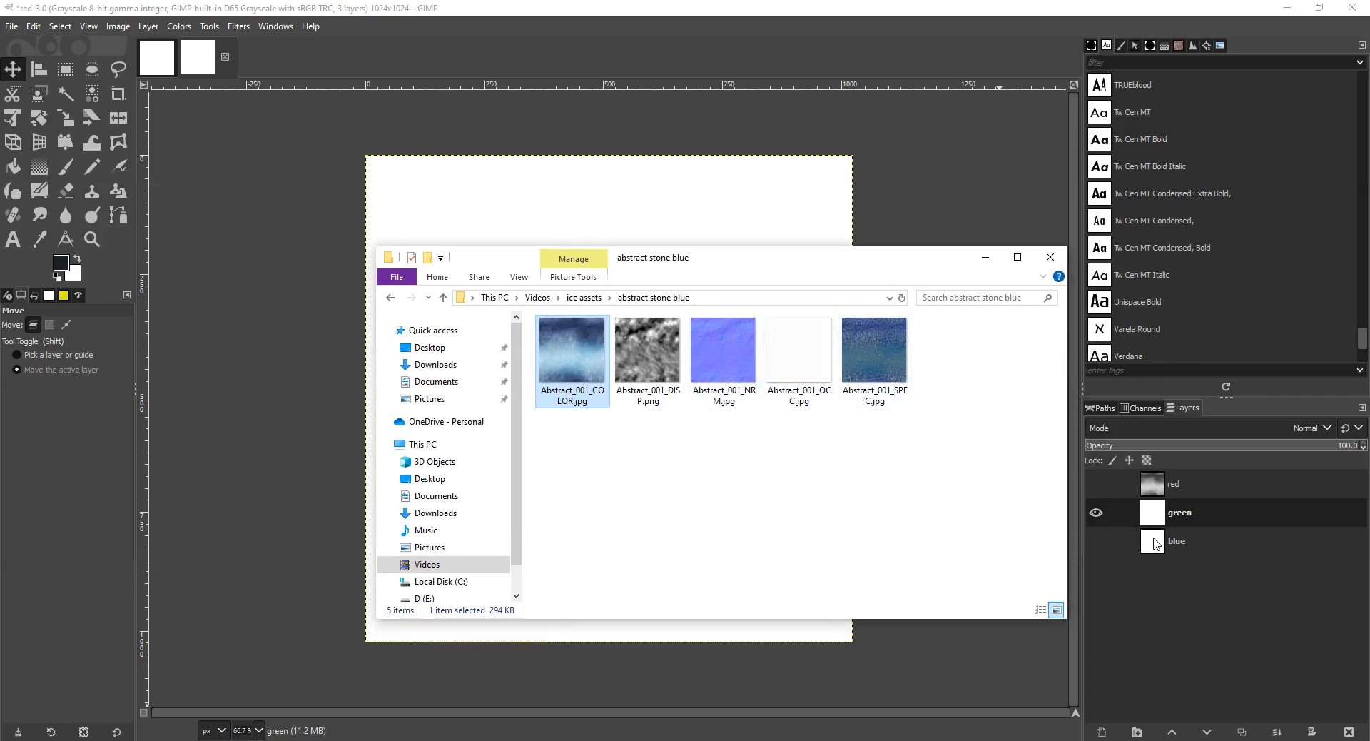
pyautogui.click(1139, 408)
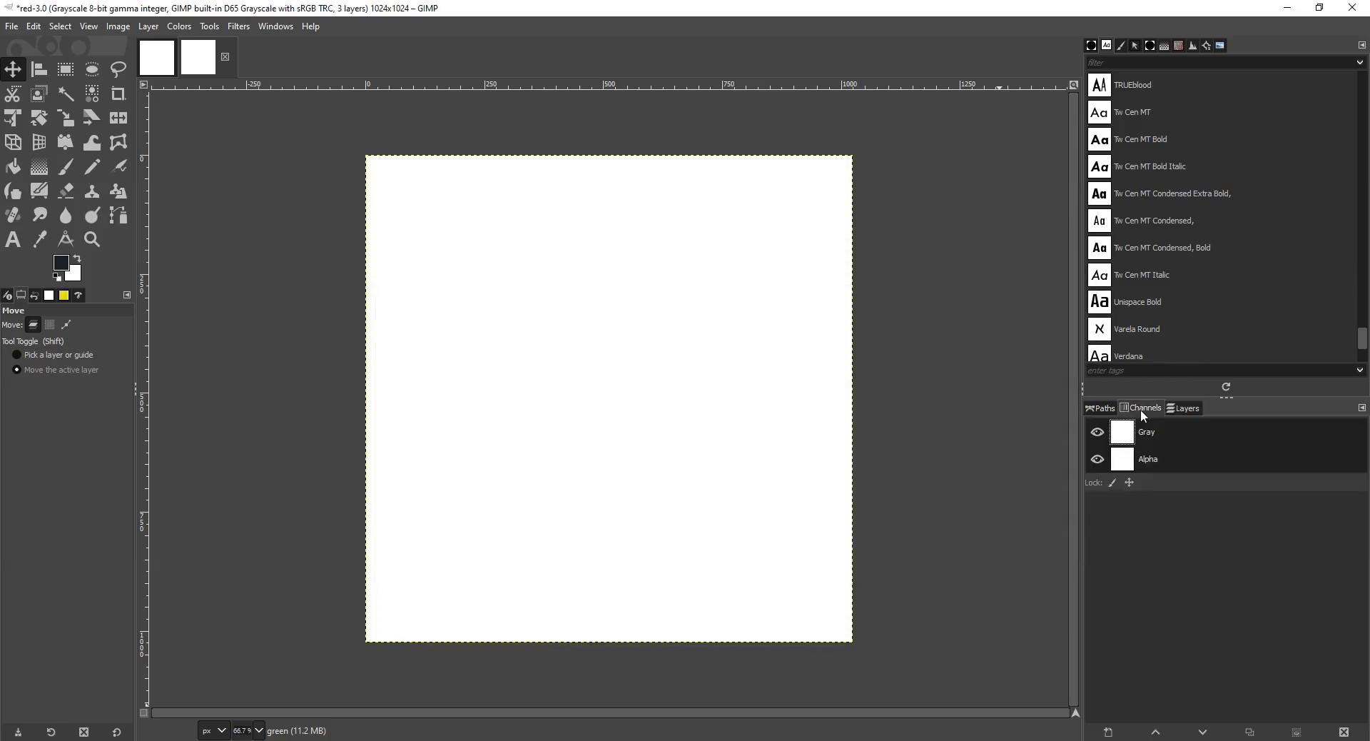
pyautogui.click(1182, 407)
pyautogui.moveTo(1042, 738)
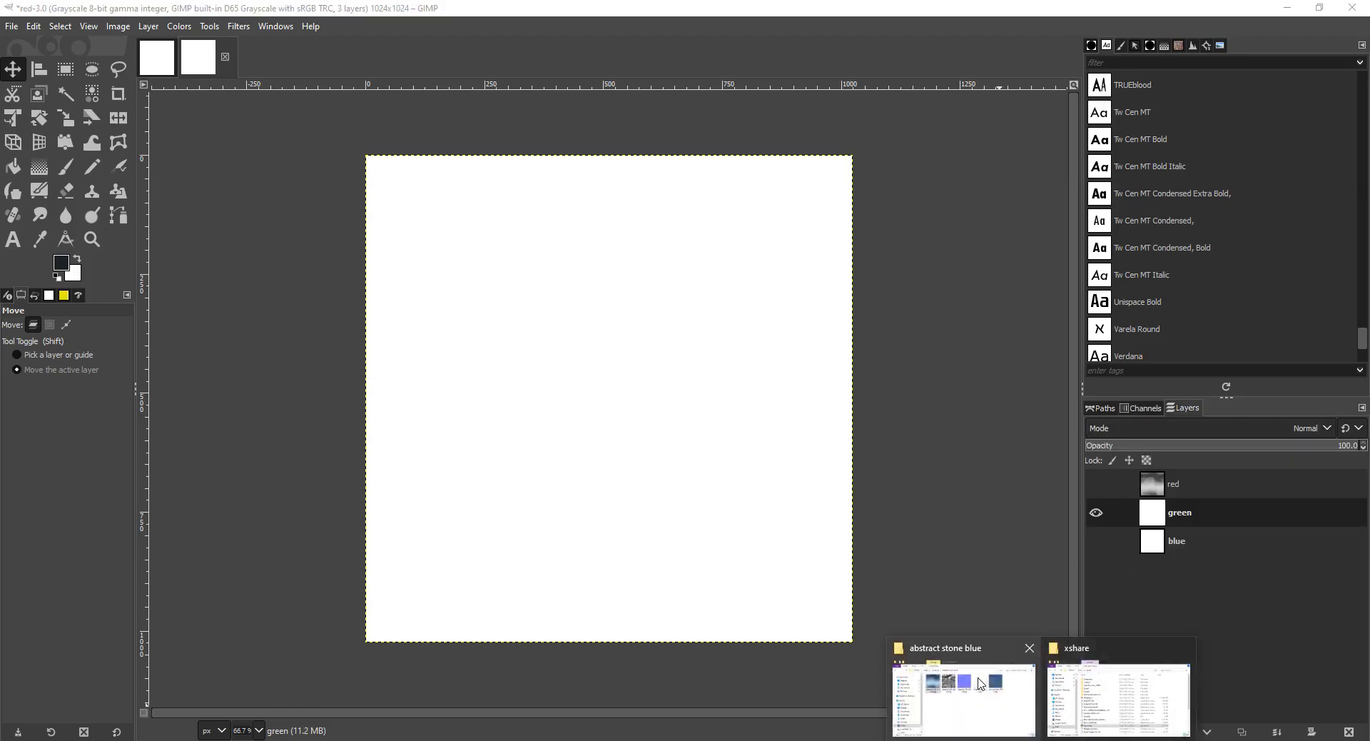
pyautogui.click(963, 696)
pyautogui.moveTo(717, 277); pyautogui.dragTo(786, 493)
pyautogui.click(791, 563)
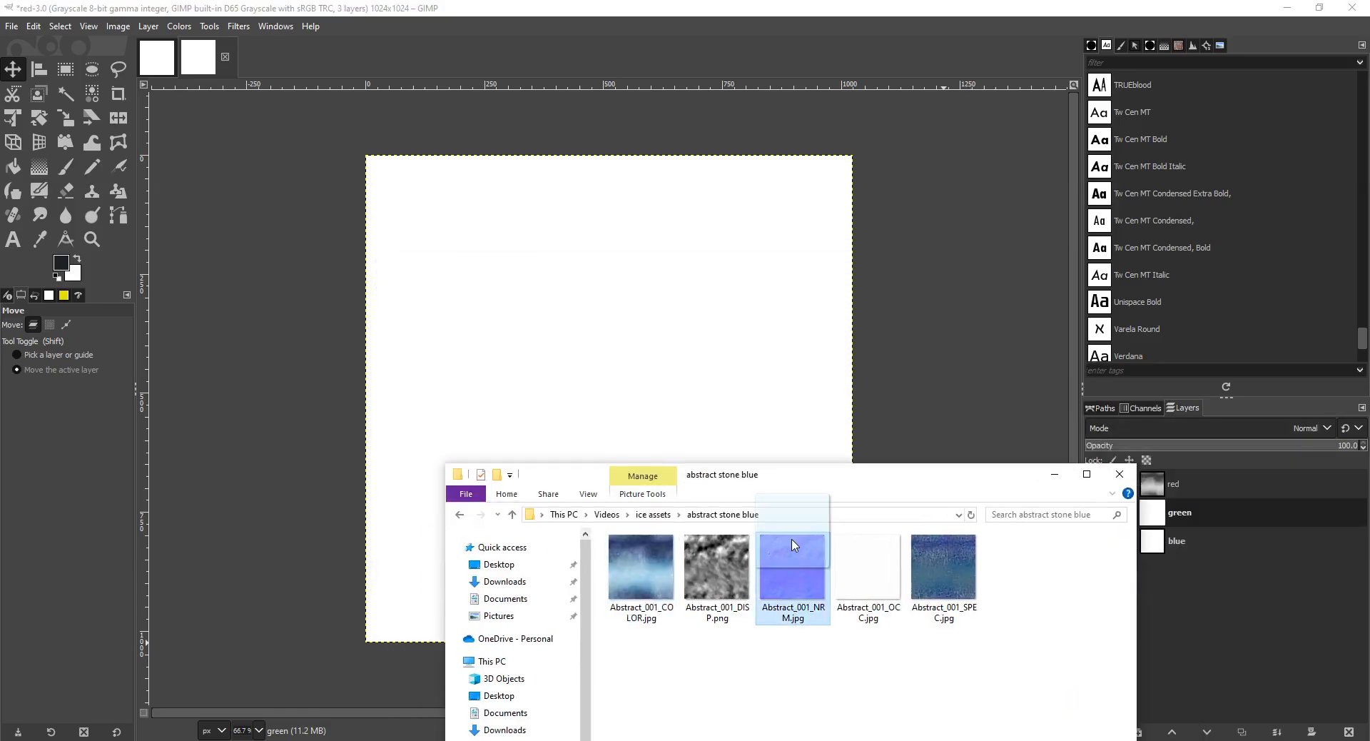
pyautogui.click(1053, 474)
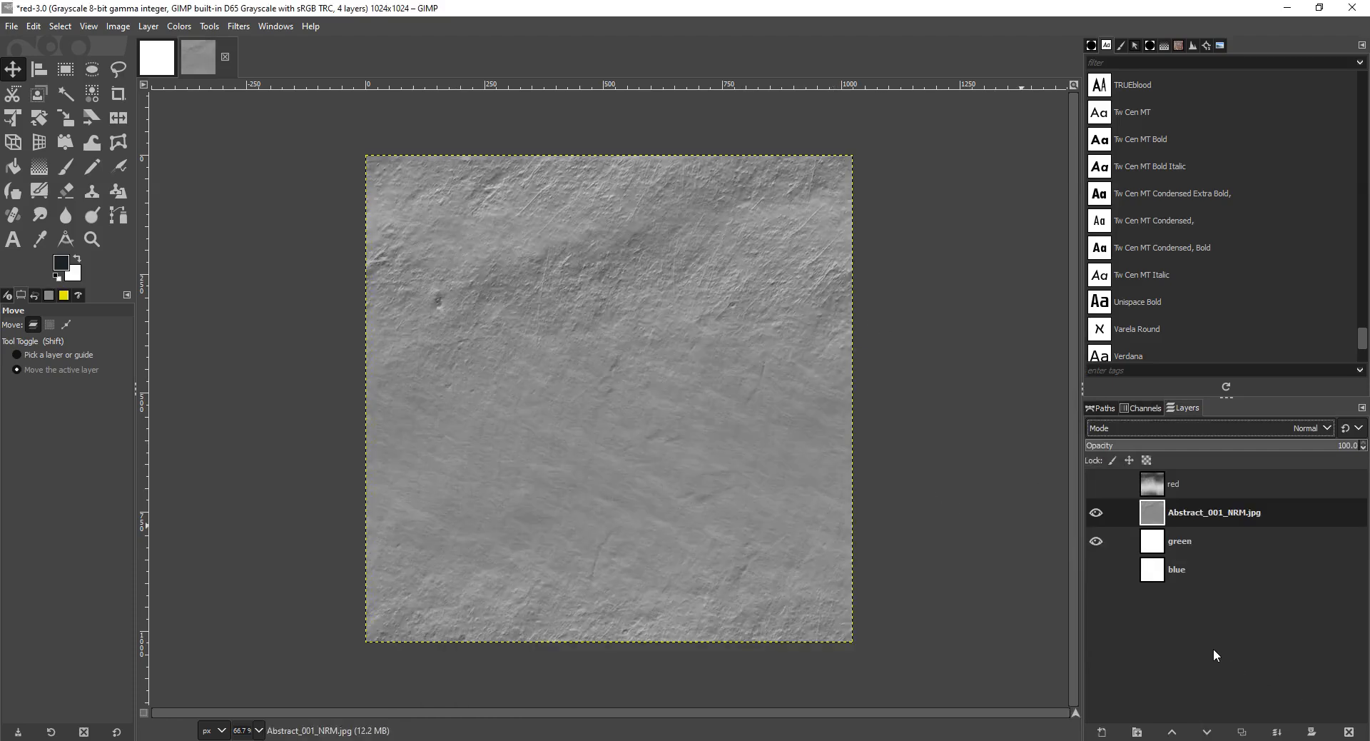
# Merge the Abstract_001_NRM.jpg layer down into the green layer and hide the merged layer.
pyautogui.click(1150, 545)
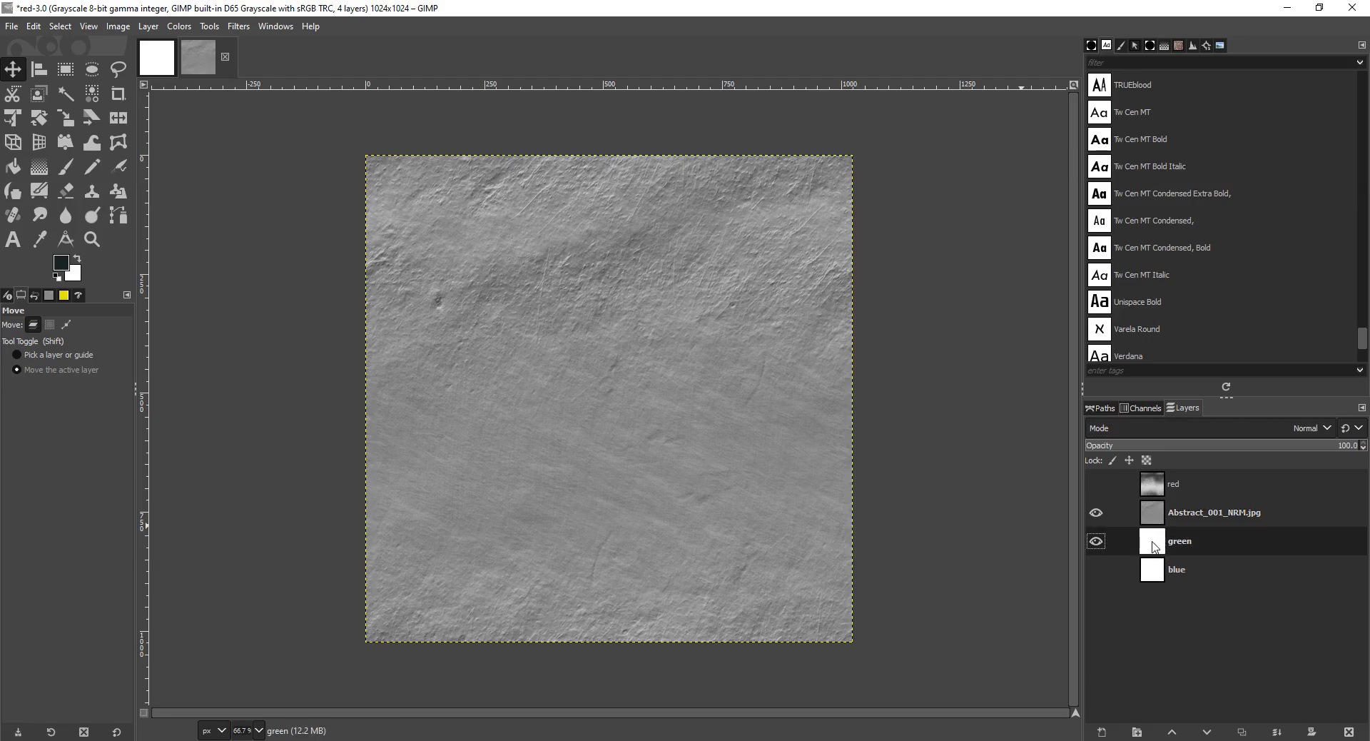
pyautogui.click(1277, 732)
pyautogui.click(1170, 506)
pyautogui.click(1273, 733)
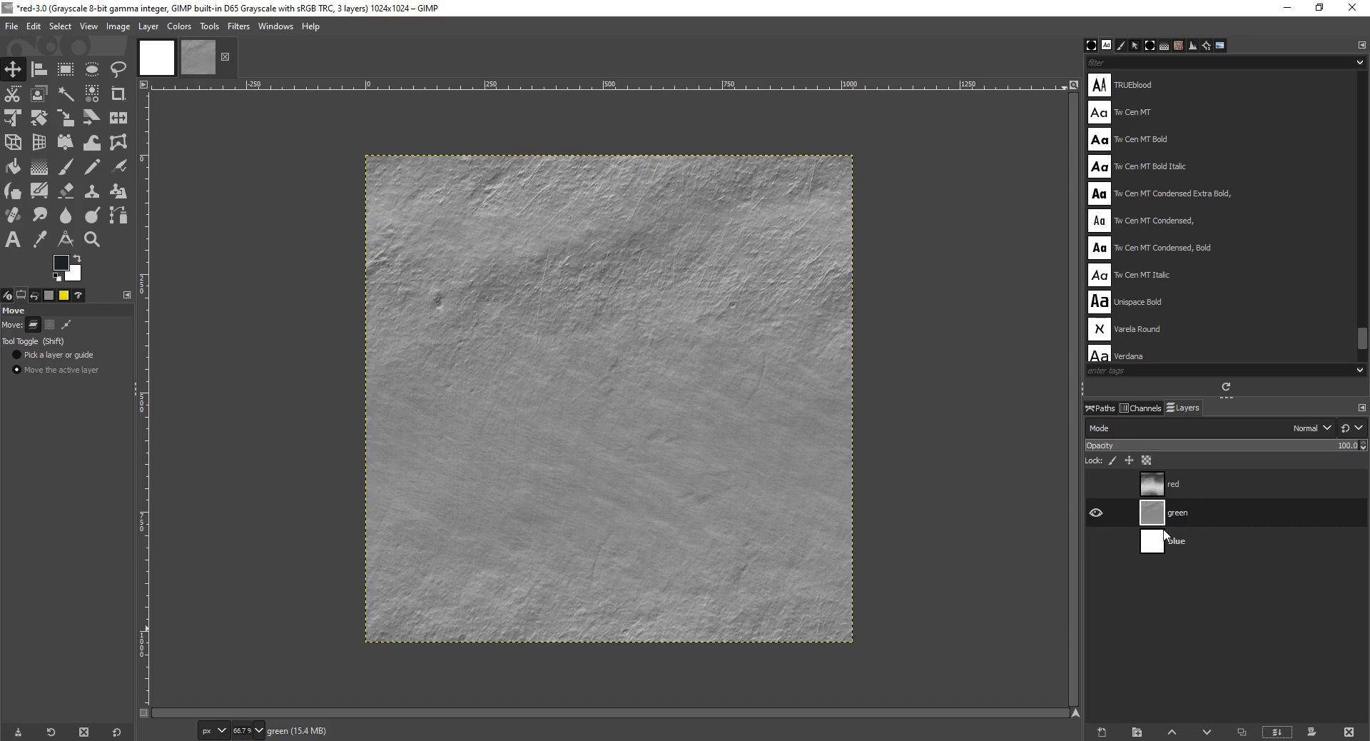
pyautogui.click(1095, 512)
pyautogui.click(1096, 513)
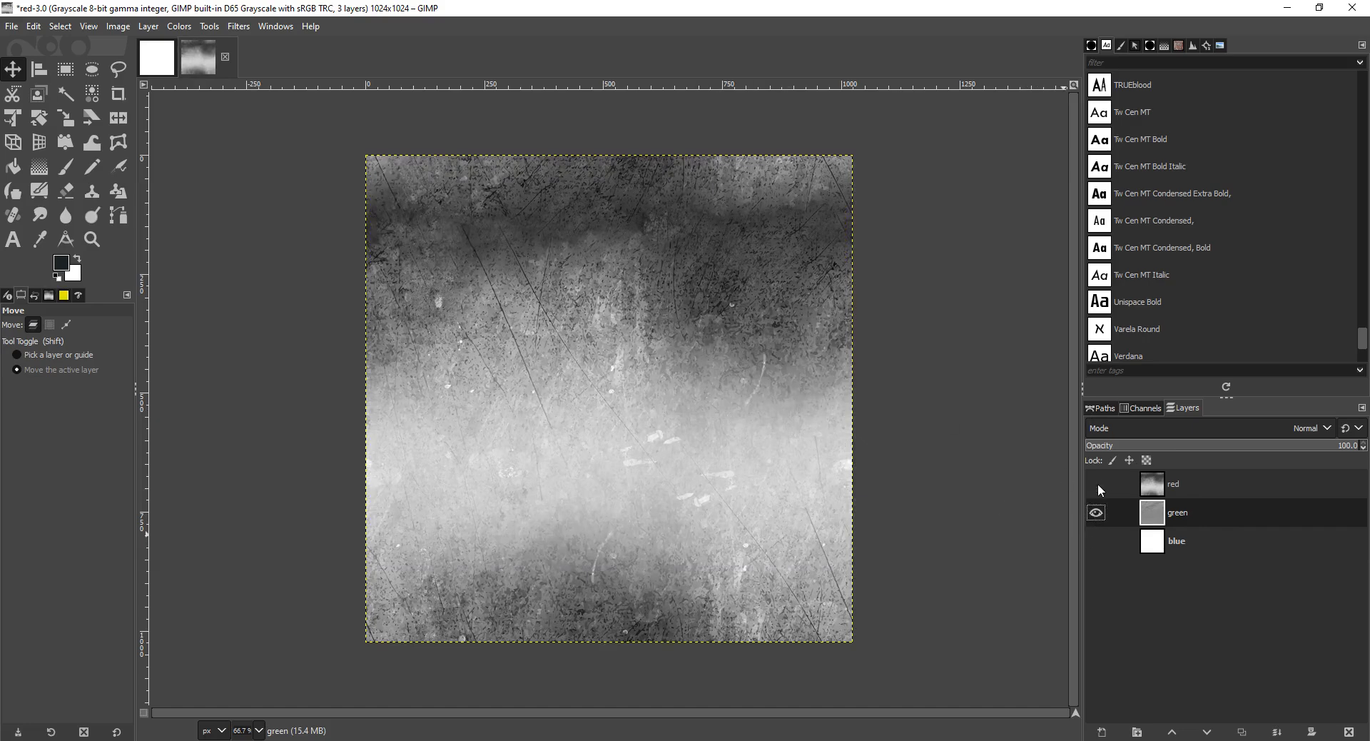
pyautogui.click(1095, 512)
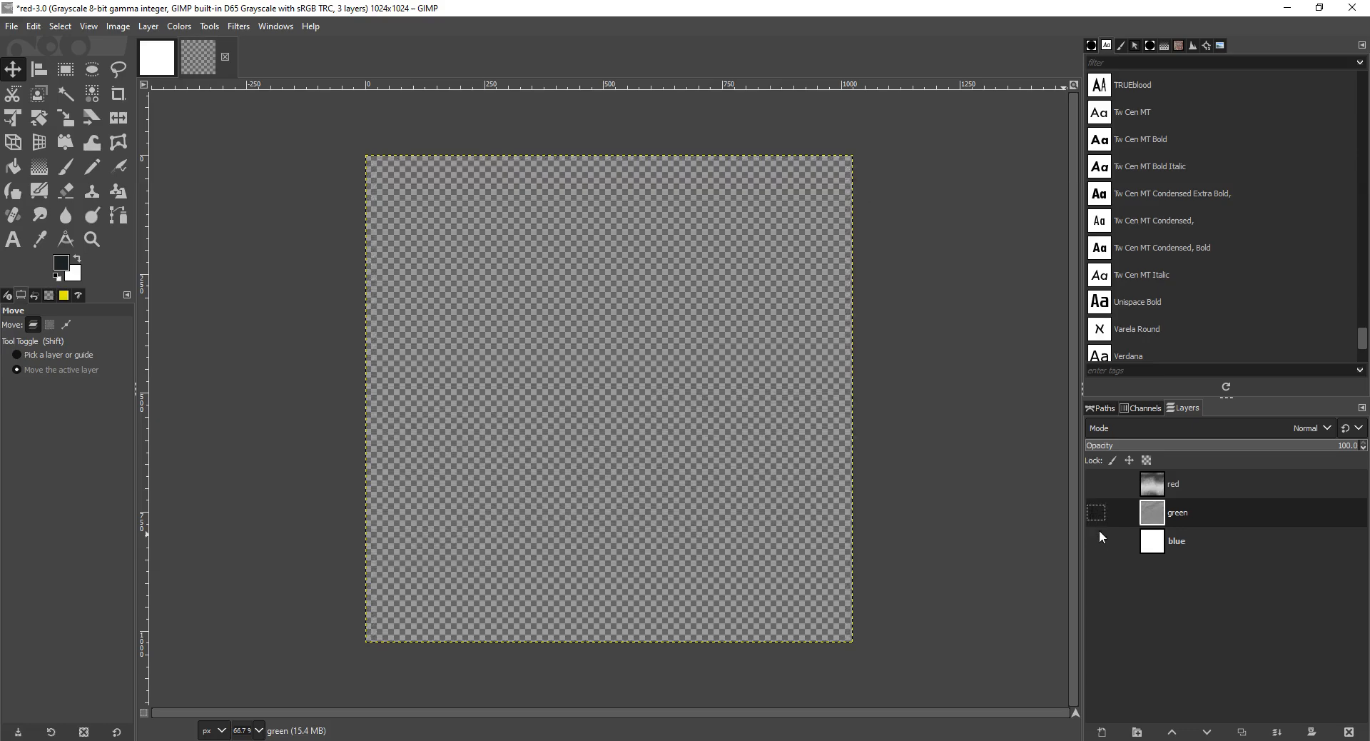
# Show the blue layer and bring Abstract_001_SPEC.jpg into the decomposed image as a new layer.
pyautogui.click(1096, 541)
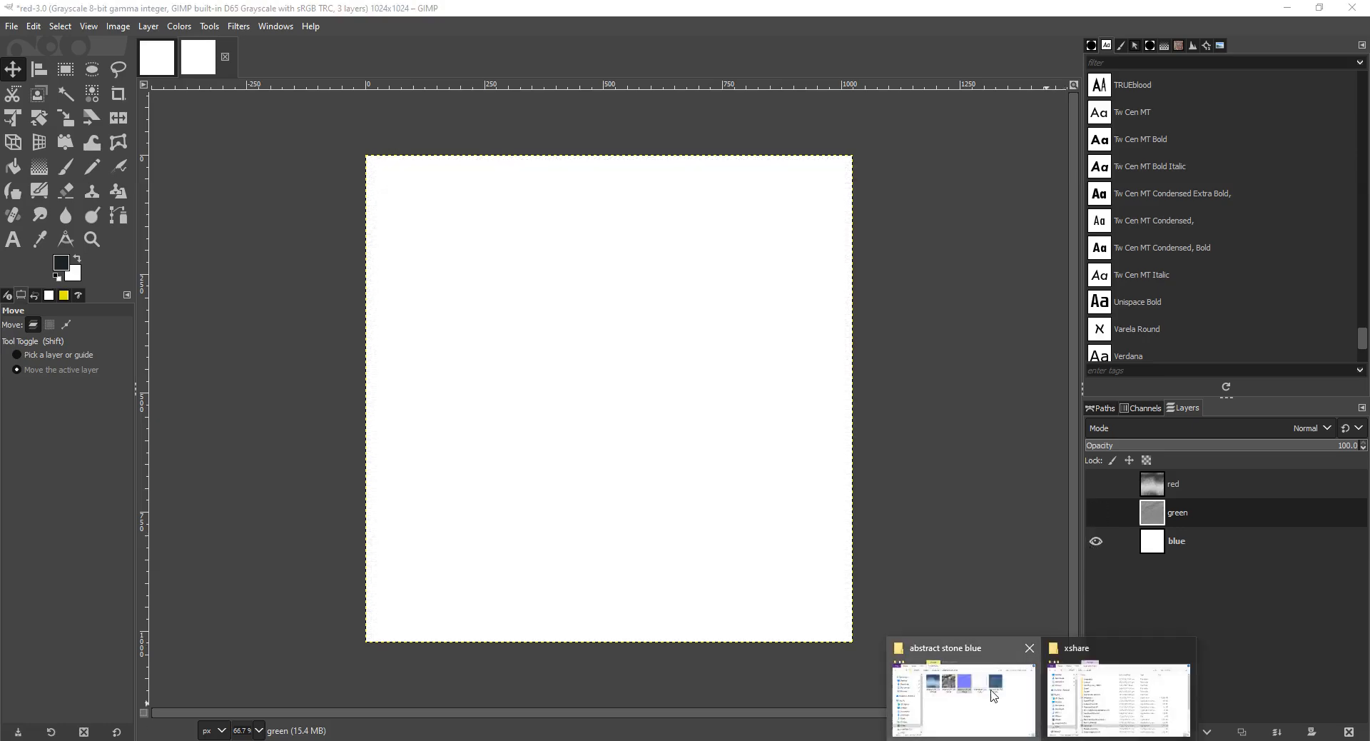
pyautogui.click(957, 697)
pyautogui.click(948, 577)
pyautogui.moveTo(946, 573); pyautogui.dragTo(687, 311)
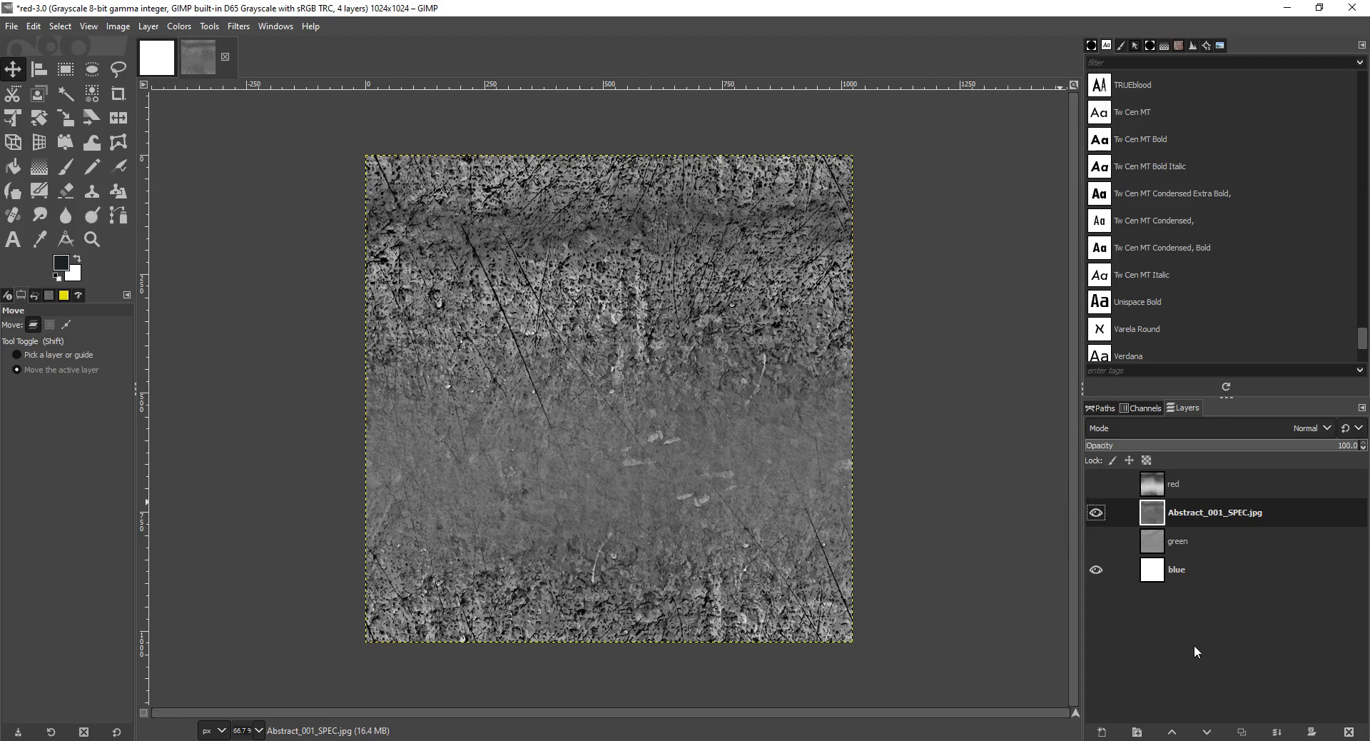
# Merge the Abstract_001_SPEC.jpg layer down into the blue layer and show the green and red layers again.
pyautogui.click(1285, 730)
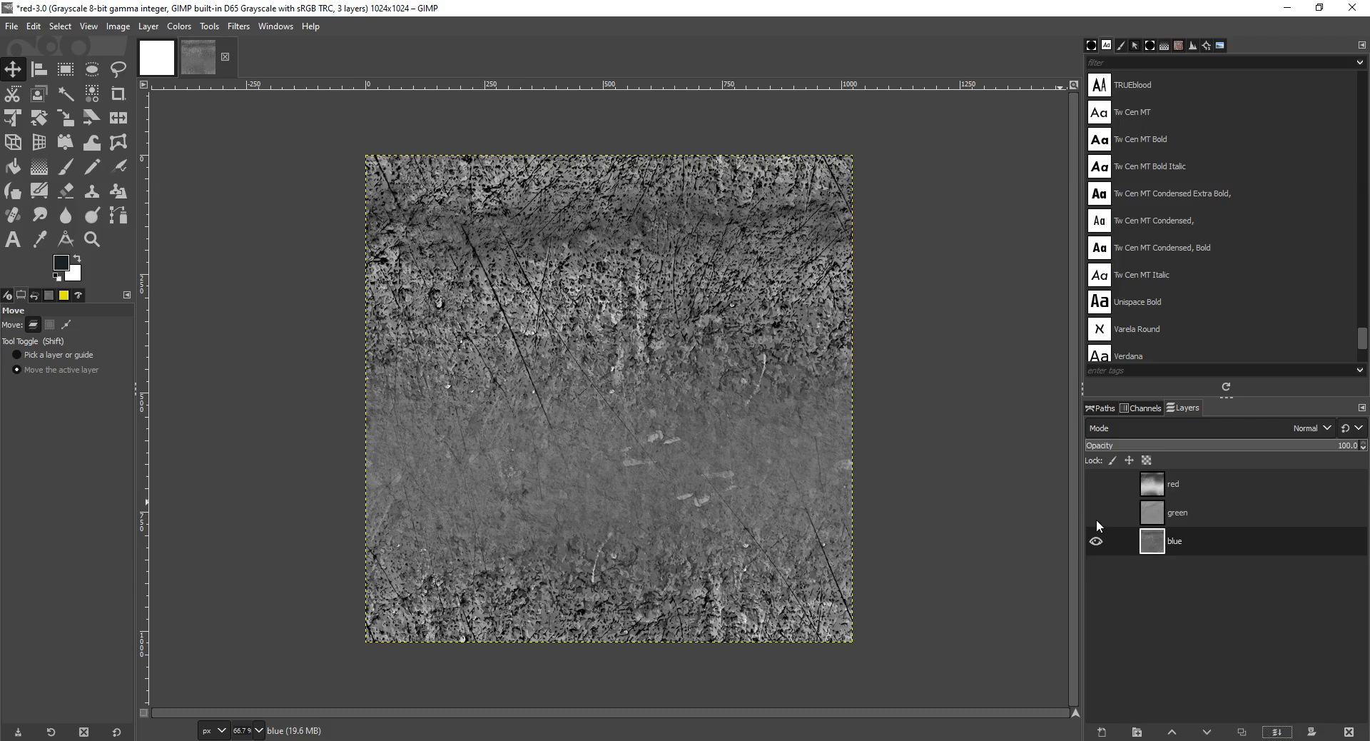
pyautogui.click(1096, 513)
pyautogui.click(1096, 485)
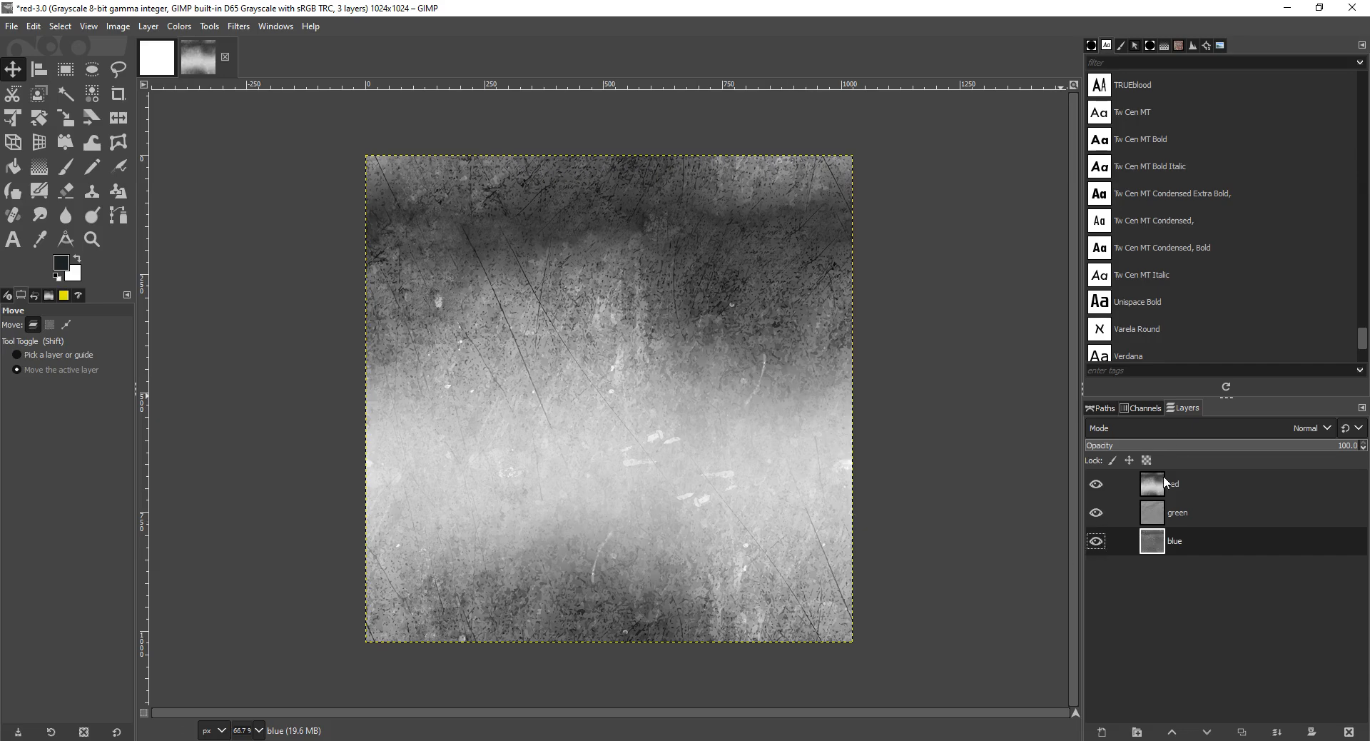
# Try to recompose the original image from the edited red, green and blue layers.
pyautogui.click(174, 27)
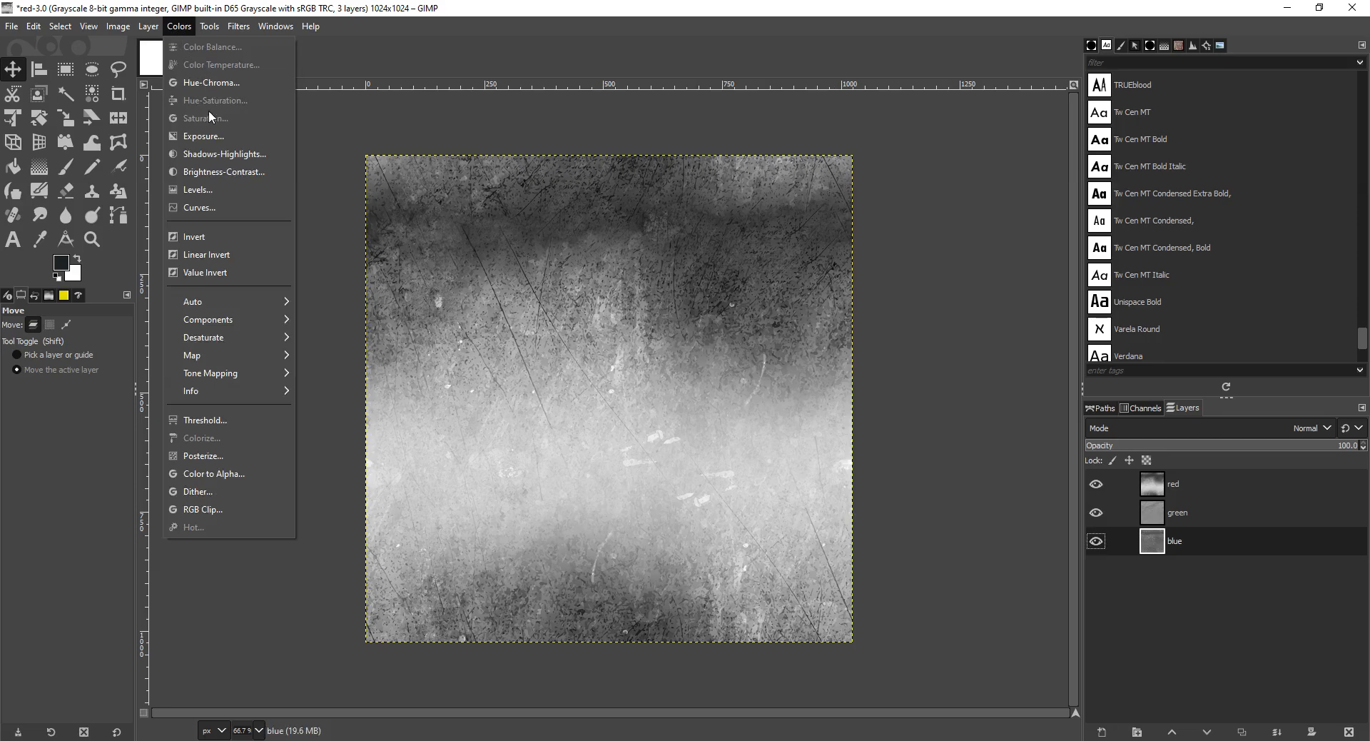
pyautogui.moveTo(271, 318)
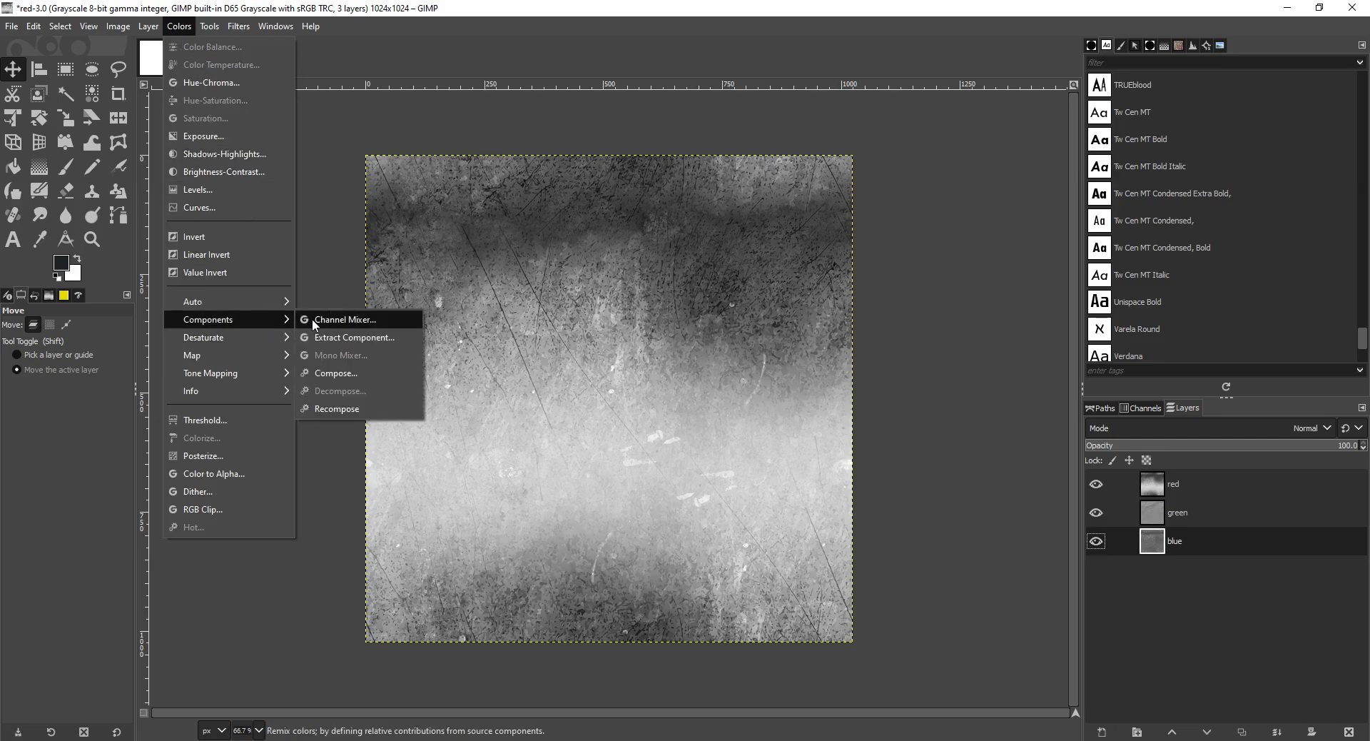
pyautogui.click(357, 413)
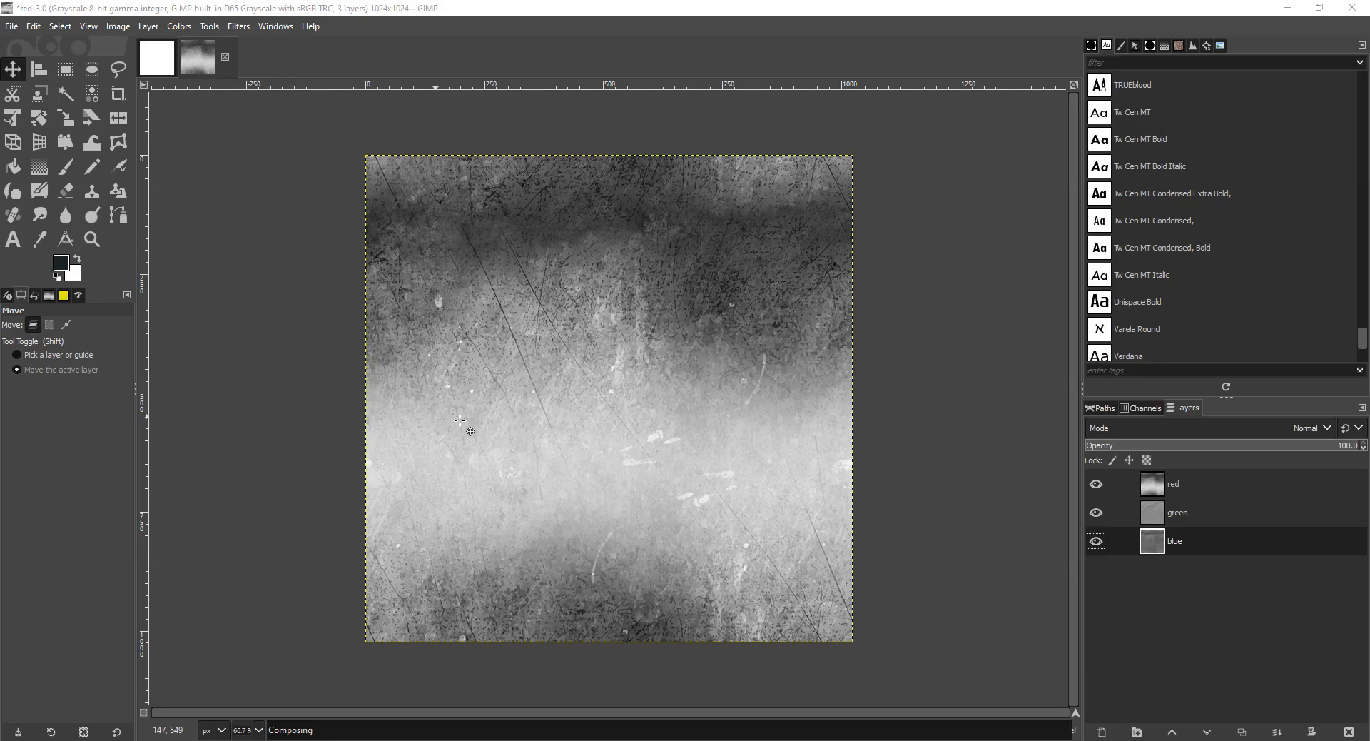
pyautogui.moveTo(235, 45); pyautogui.dragTo(670, 115)
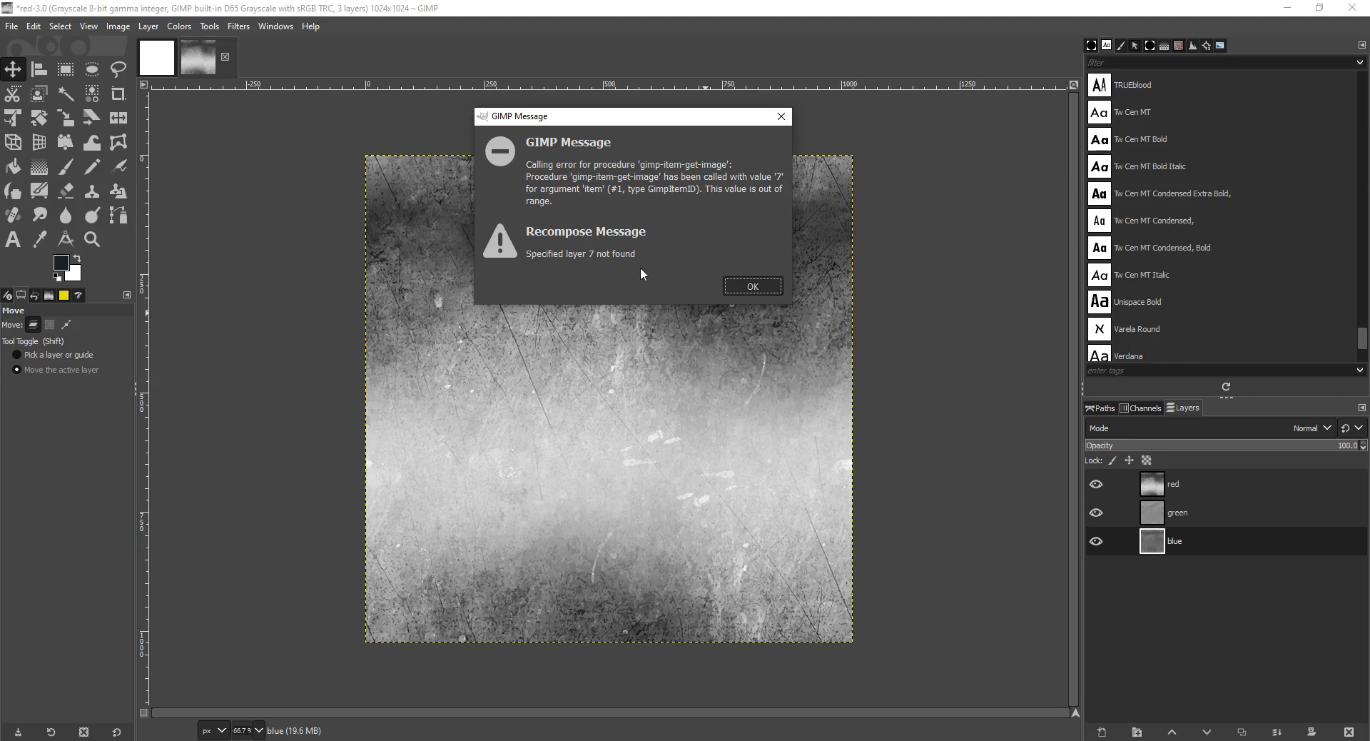
pyautogui.moveTo(601, 254)
pyautogui.mouseDown()
pyautogui.moveTo(563, 254)
pyautogui.moveTo(682, 277)
pyautogui.moveTo(564, 251)
pyautogui.moveTo(582, 236)
pyautogui.mouseUp()
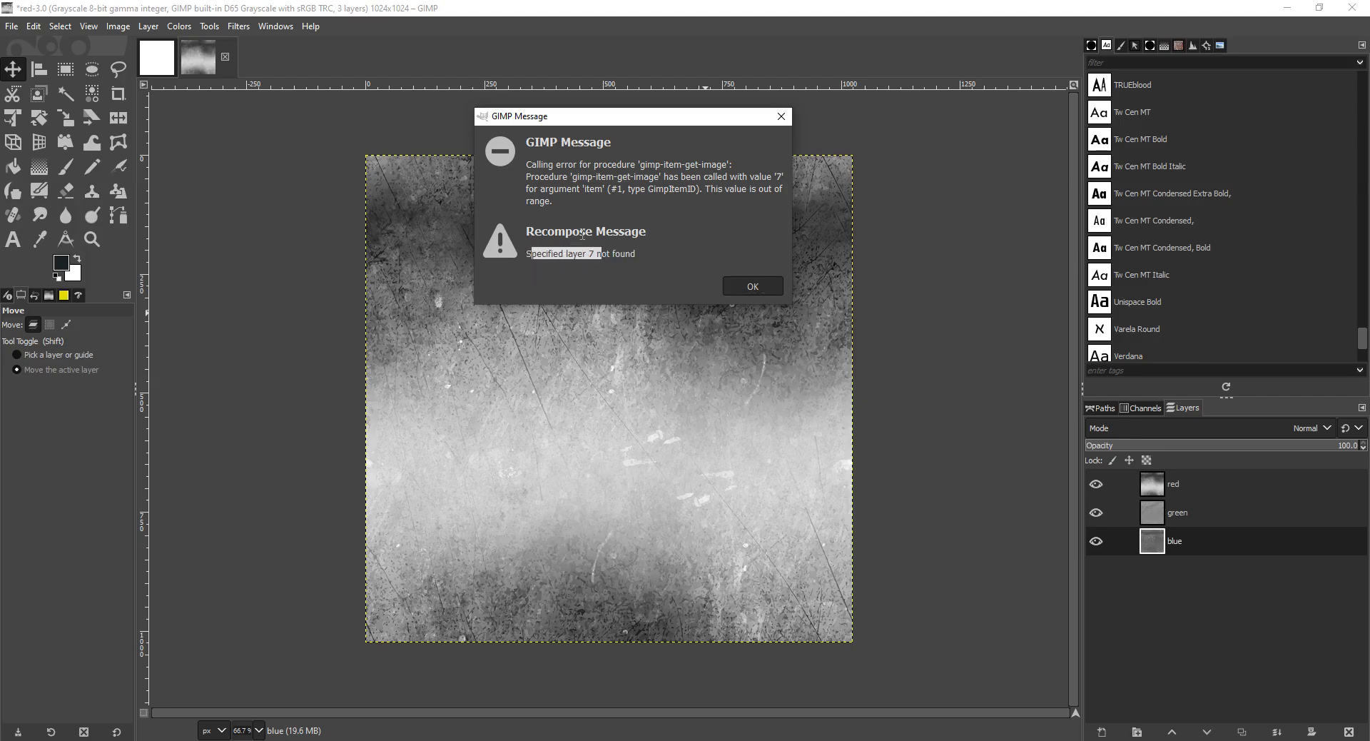
pyautogui.click(744, 284)
# Examine the Compose settings, including the layer choices for the red channel and the alpha channel offered by the RGBA color model.
pyautogui.click(180, 26)
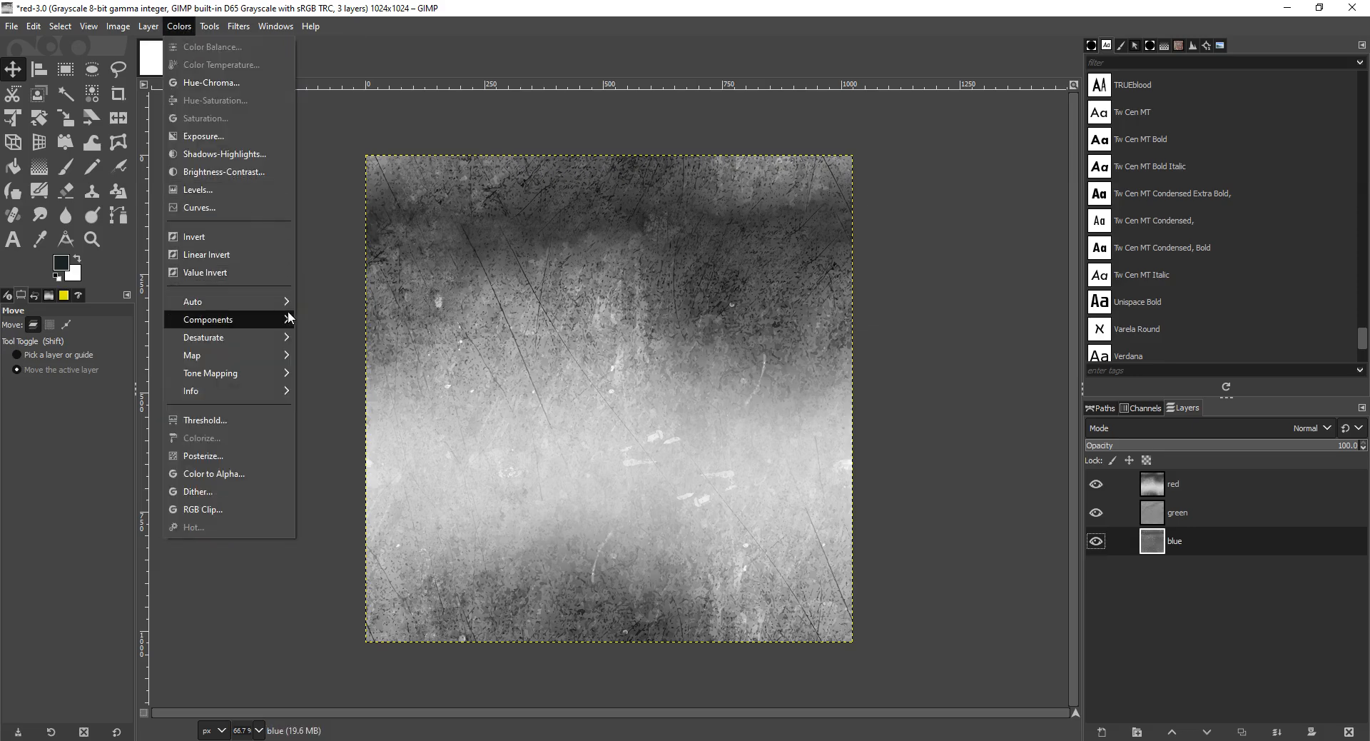
pyautogui.moveTo(289, 319)
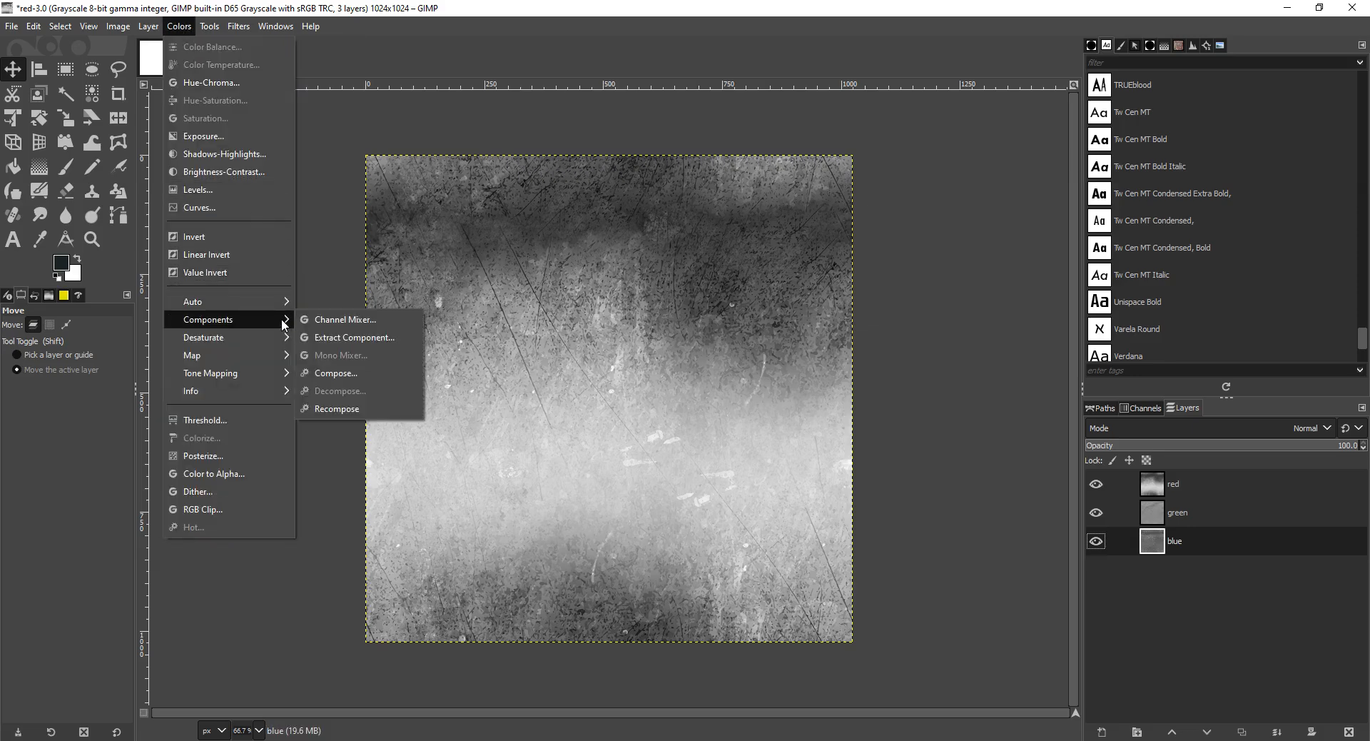
pyautogui.click(351, 377)
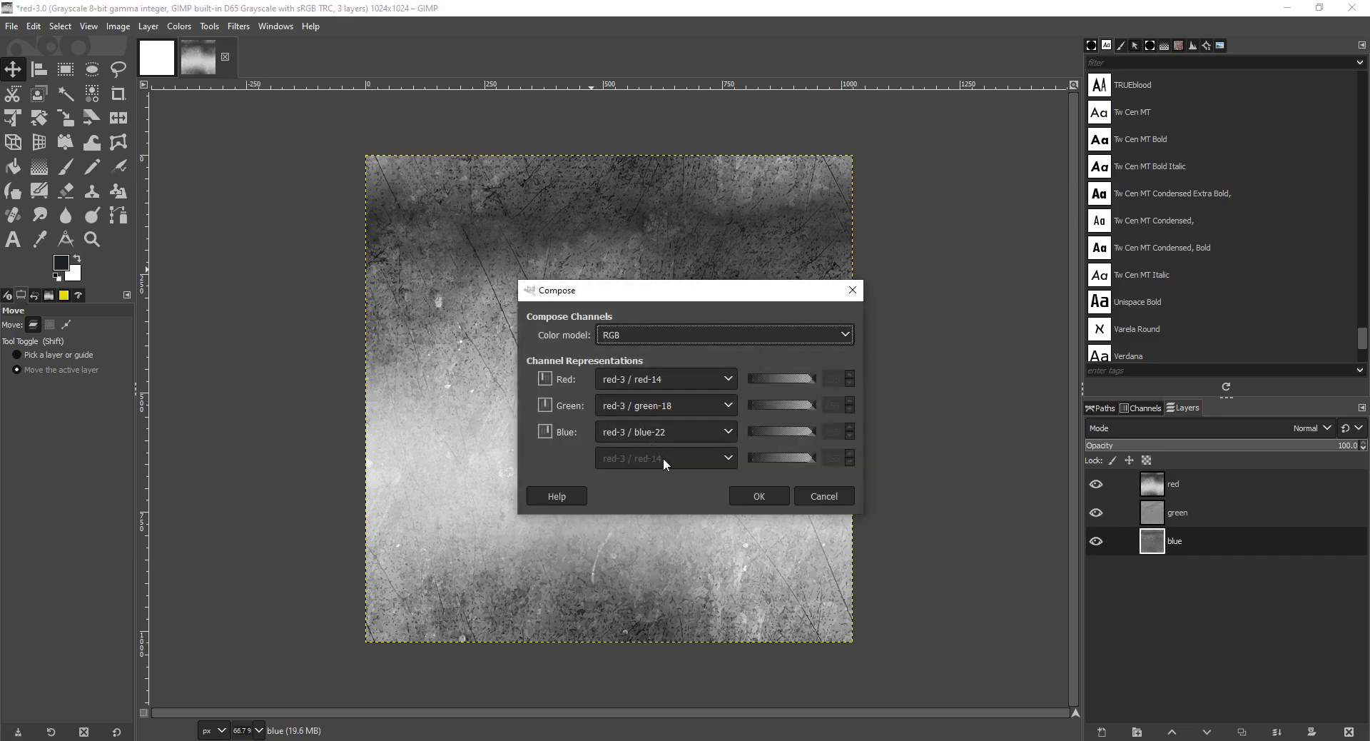
pyautogui.click(670, 376)
pyautogui.click(667, 379)
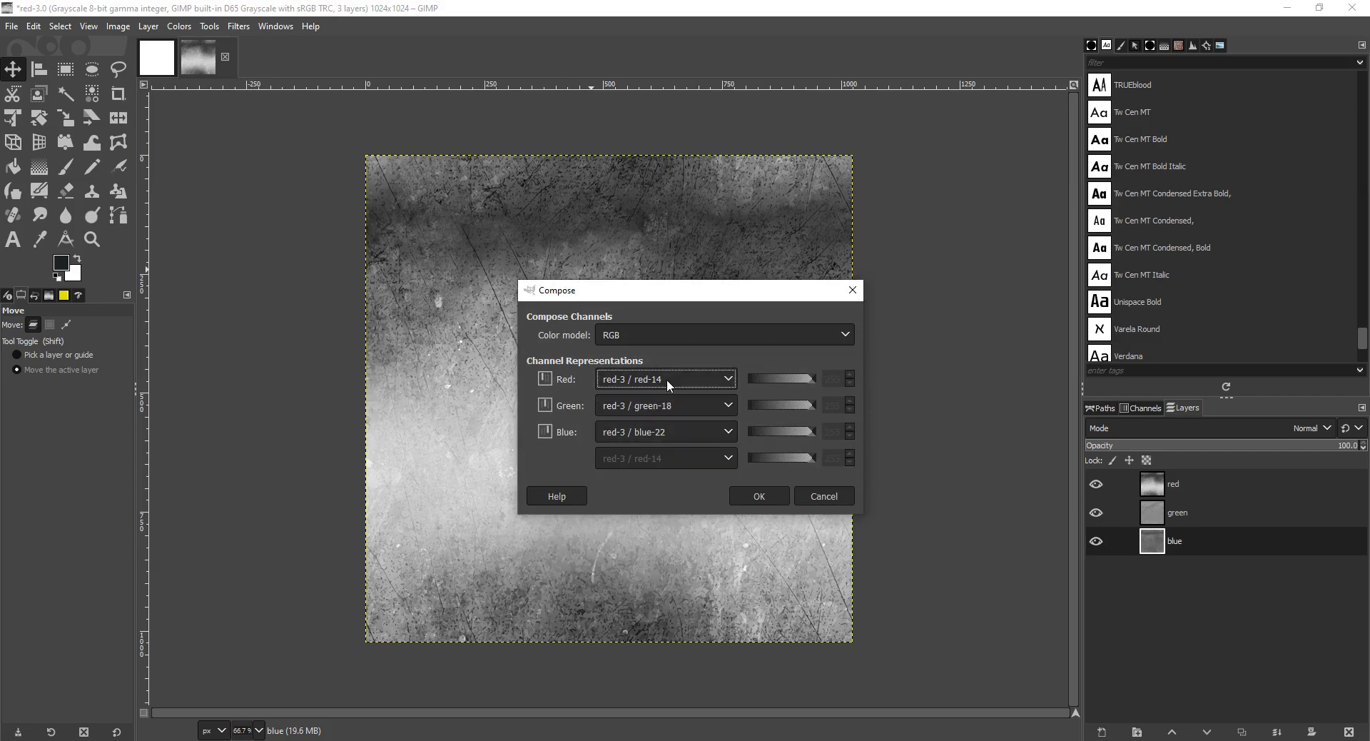
pyautogui.click(659, 378)
pyautogui.click(657, 378)
pyautogui.click(658, 378)
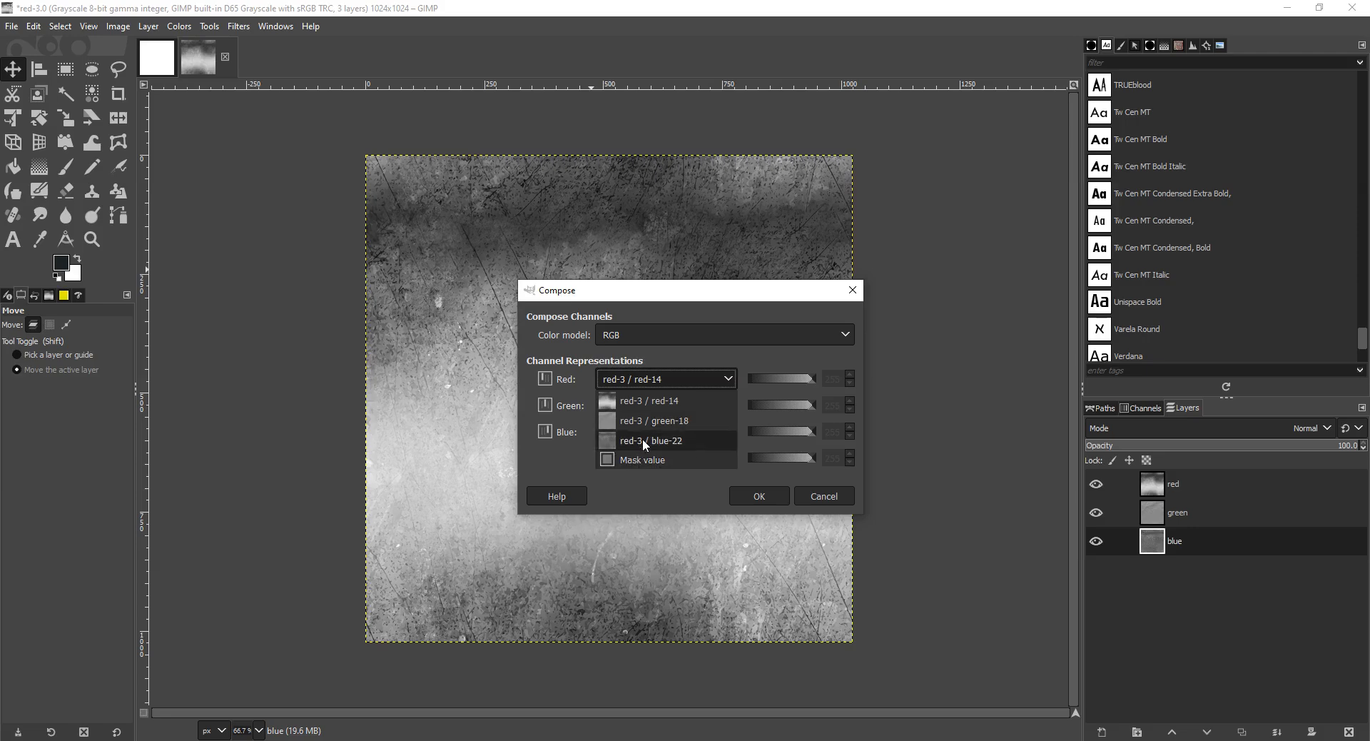
pyautogui.click(637, 382)
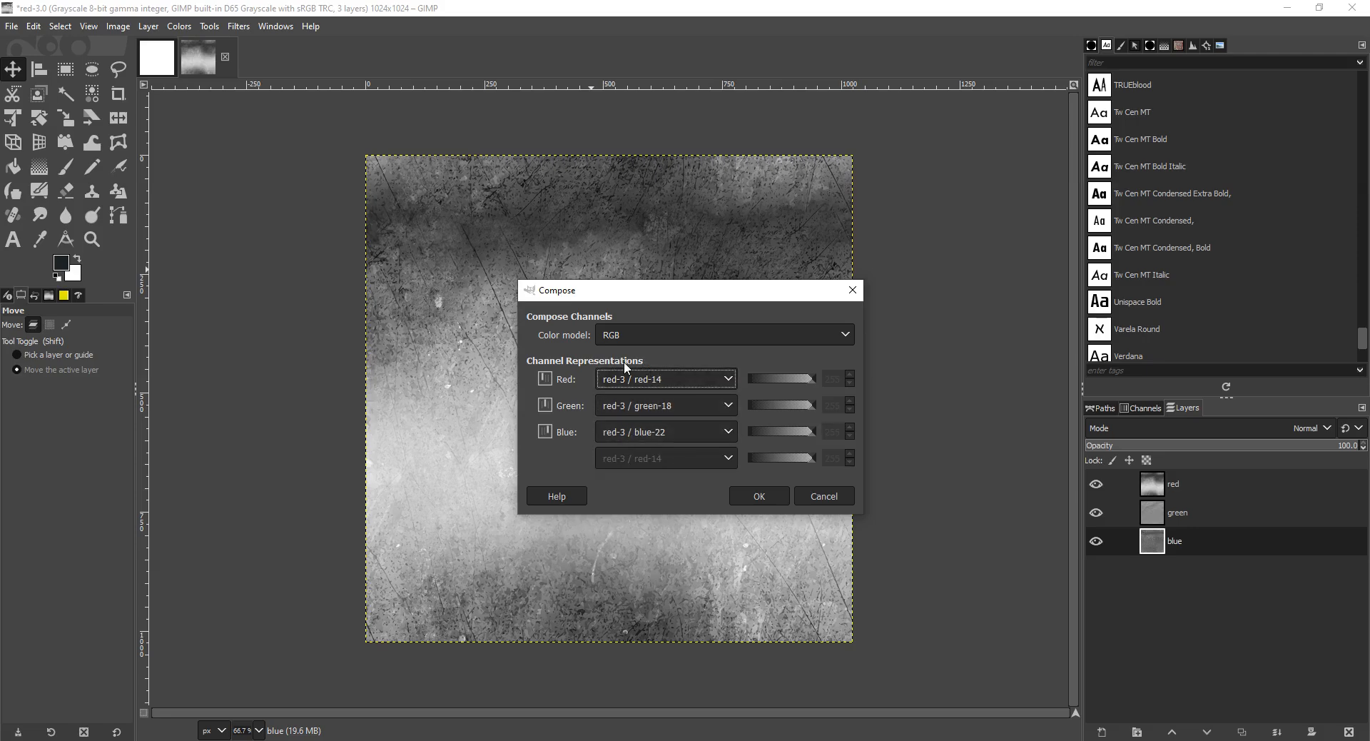
pyautogui.click(624, 382)
pyautogui.click(619, 385)
pyautogui.click(817, 336)
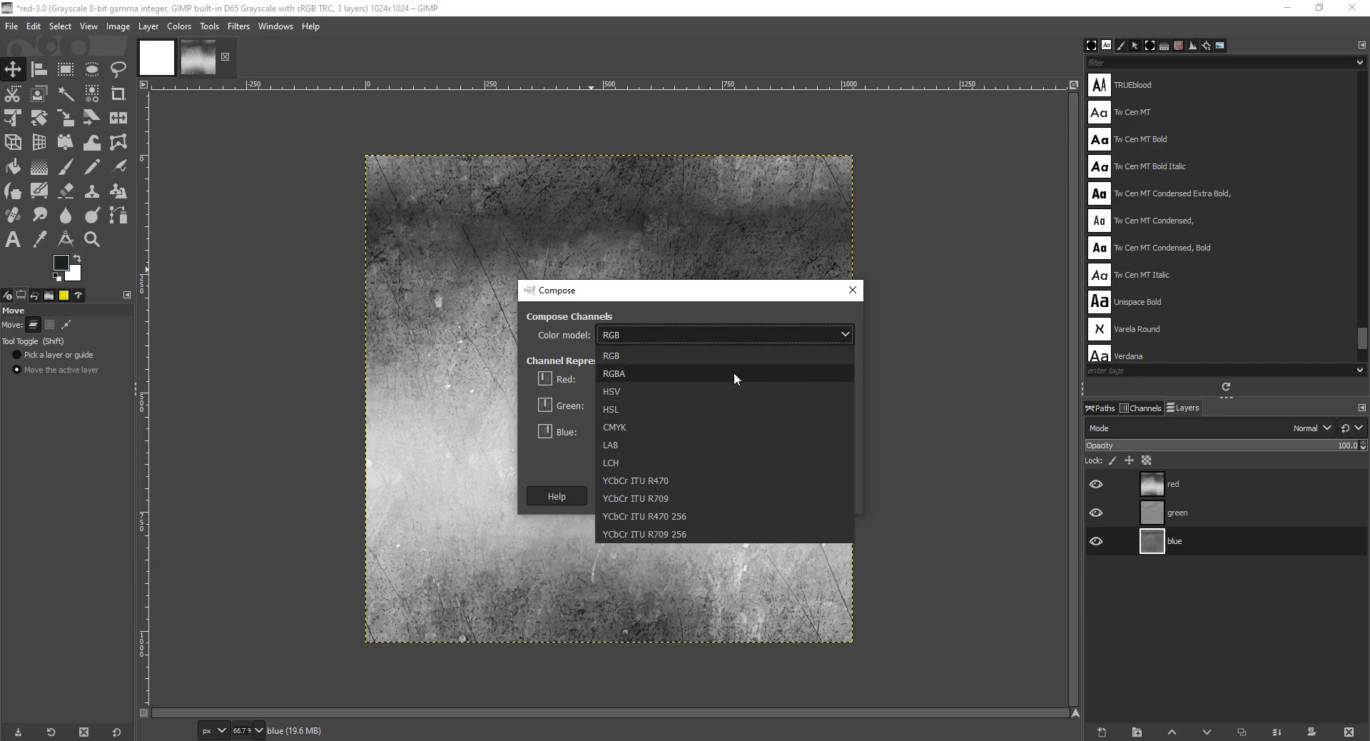
pyautogui.click(733, 373)
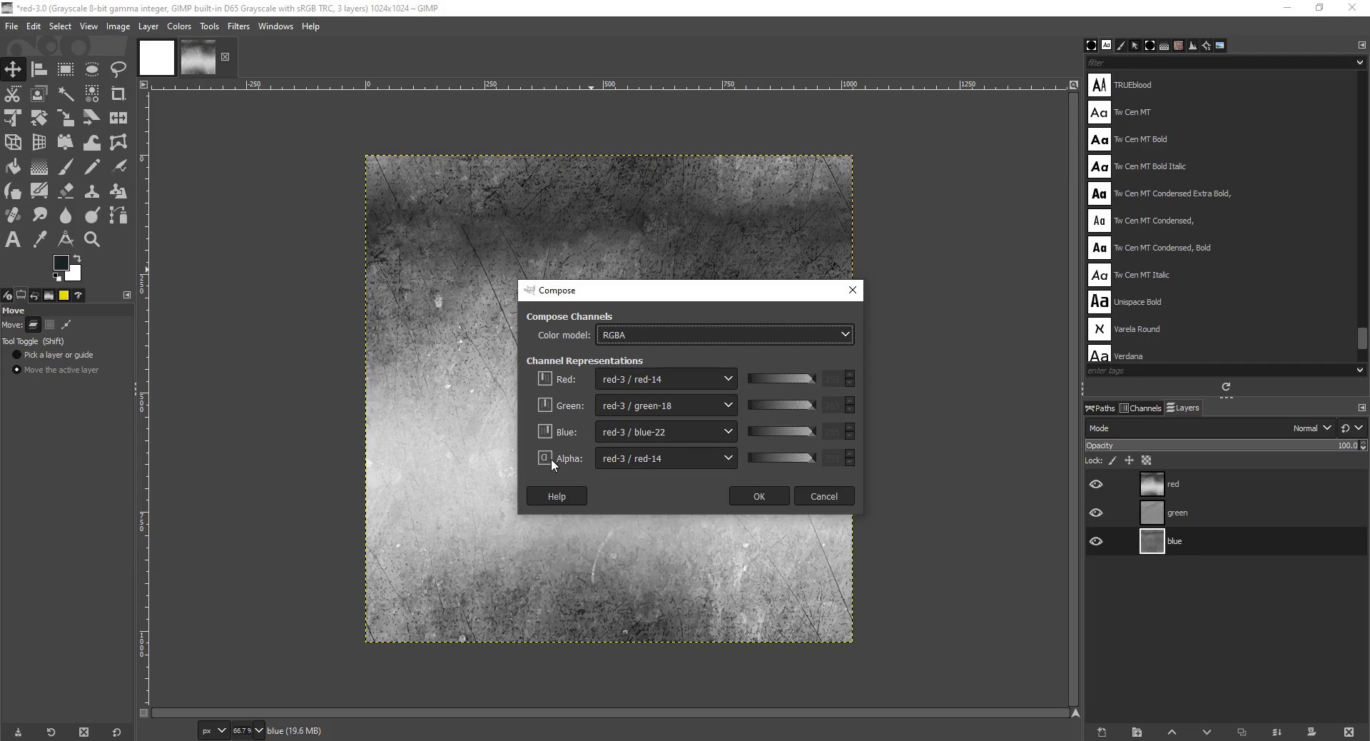
# Compose a new image with the RGB color model, using the red, green and blue layers for their matching channels.
pyautogui.click(178, 27)
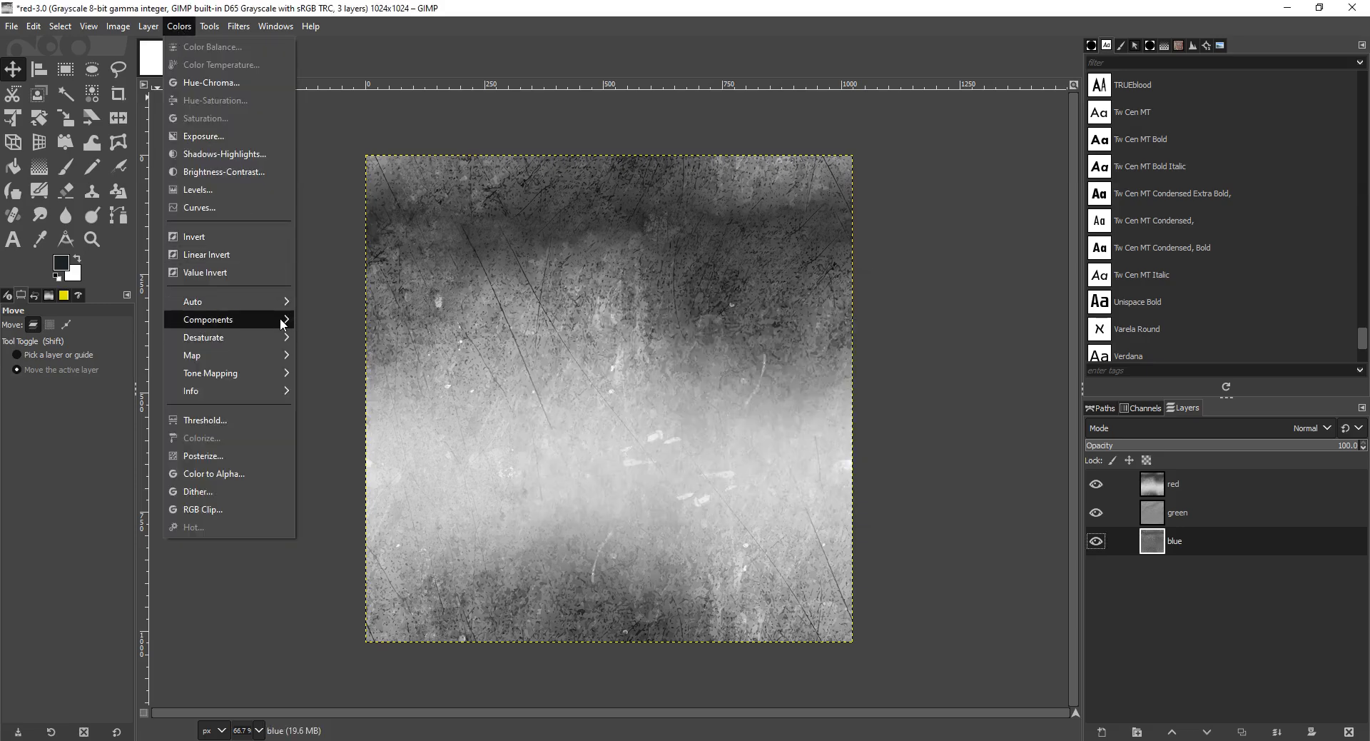
pyautogui.moveTo(282, 323)
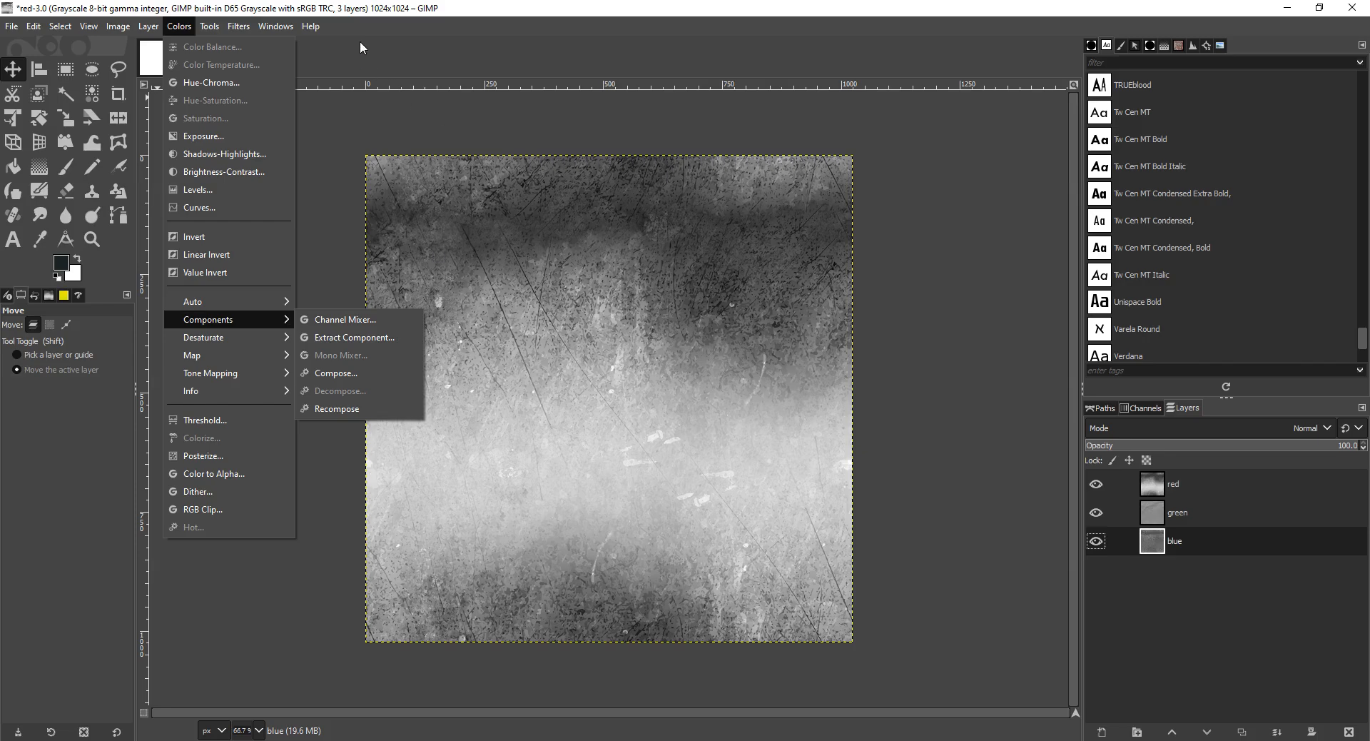
pyautogui.click(387, 57)
pyautogui.click(176, 27)
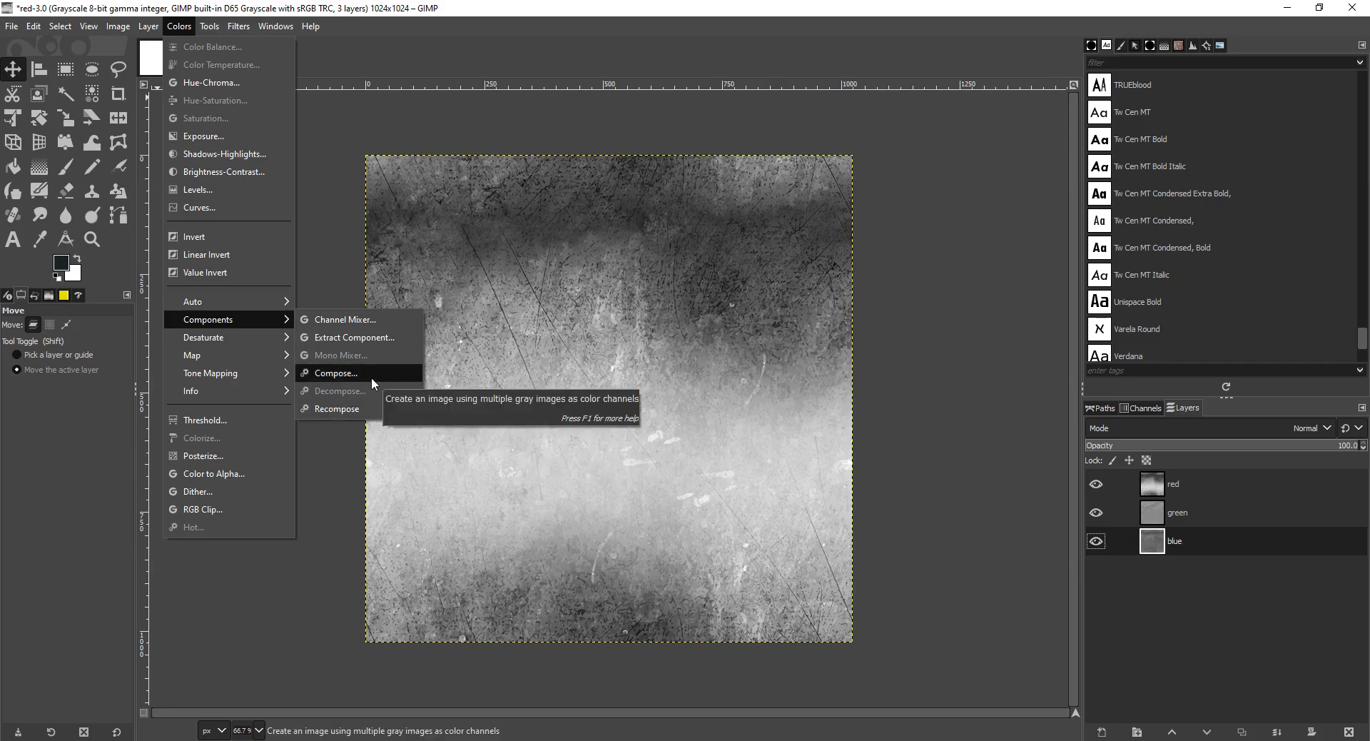
pyautogui.click(371, 377)
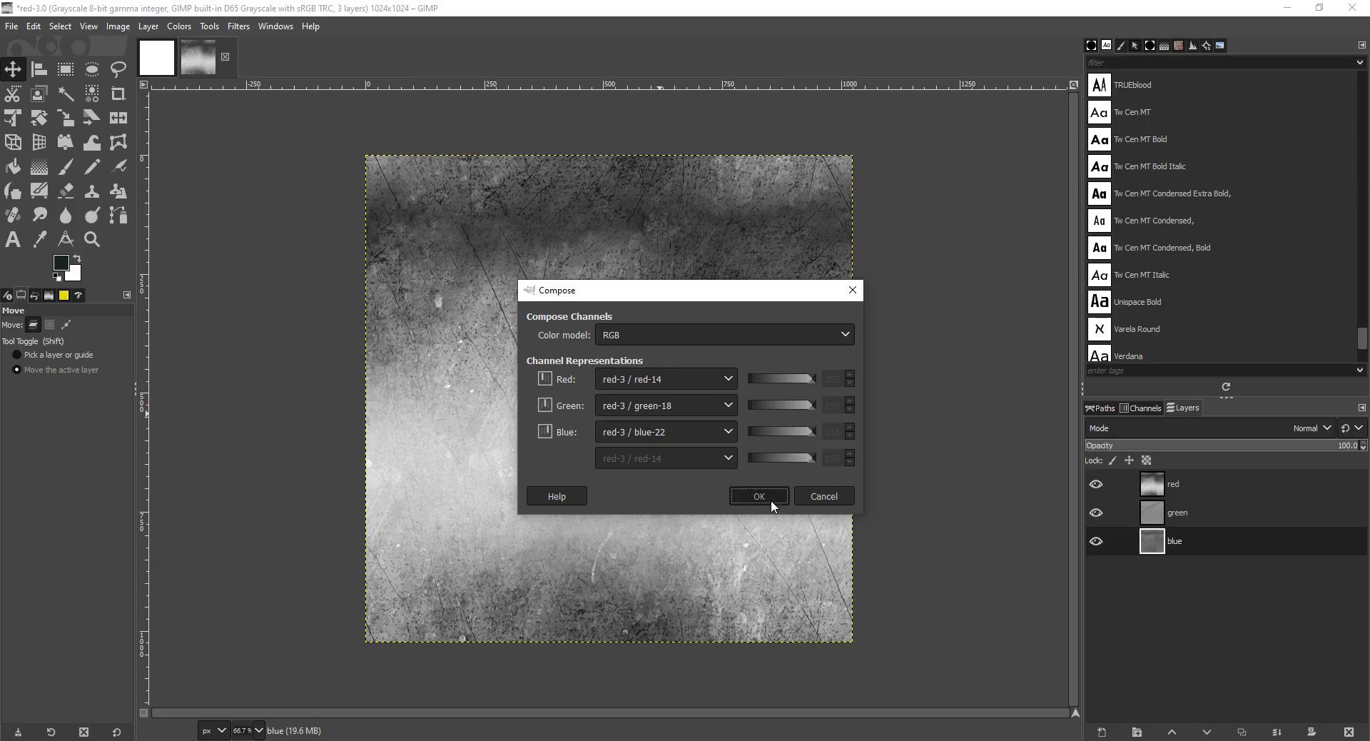
pyautogui.click(770, 500)
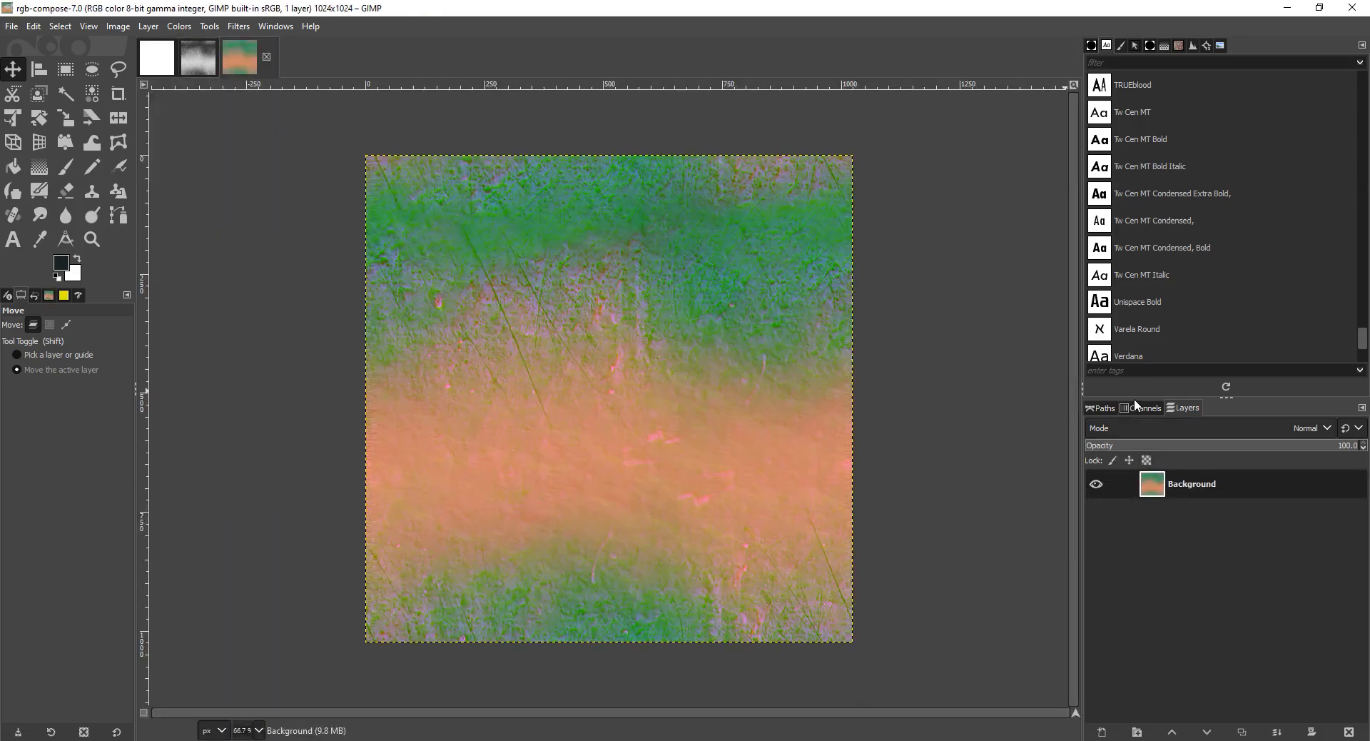
# Close the original untitled white image and discard its changes.
pyautogui.click(161, 61)
pyautogui.click(183, 56)
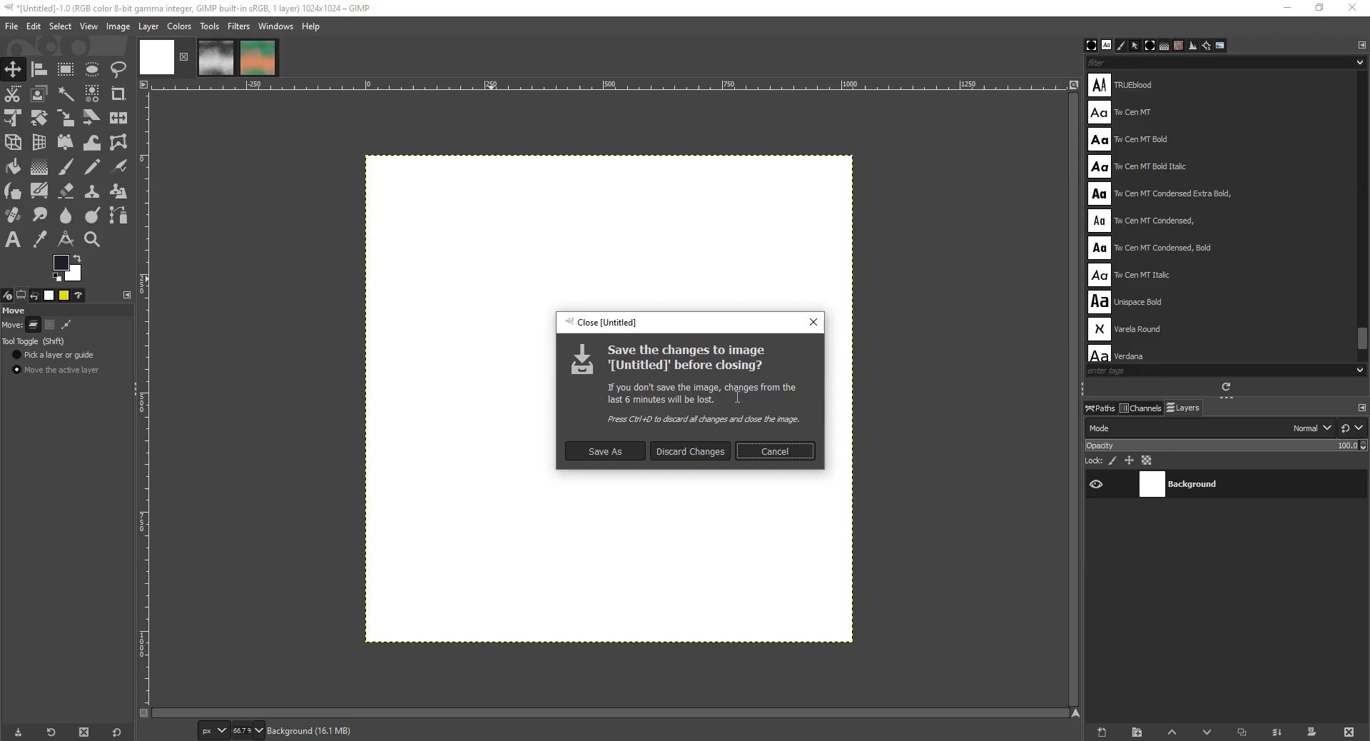
pyautogui.click(709, 452)
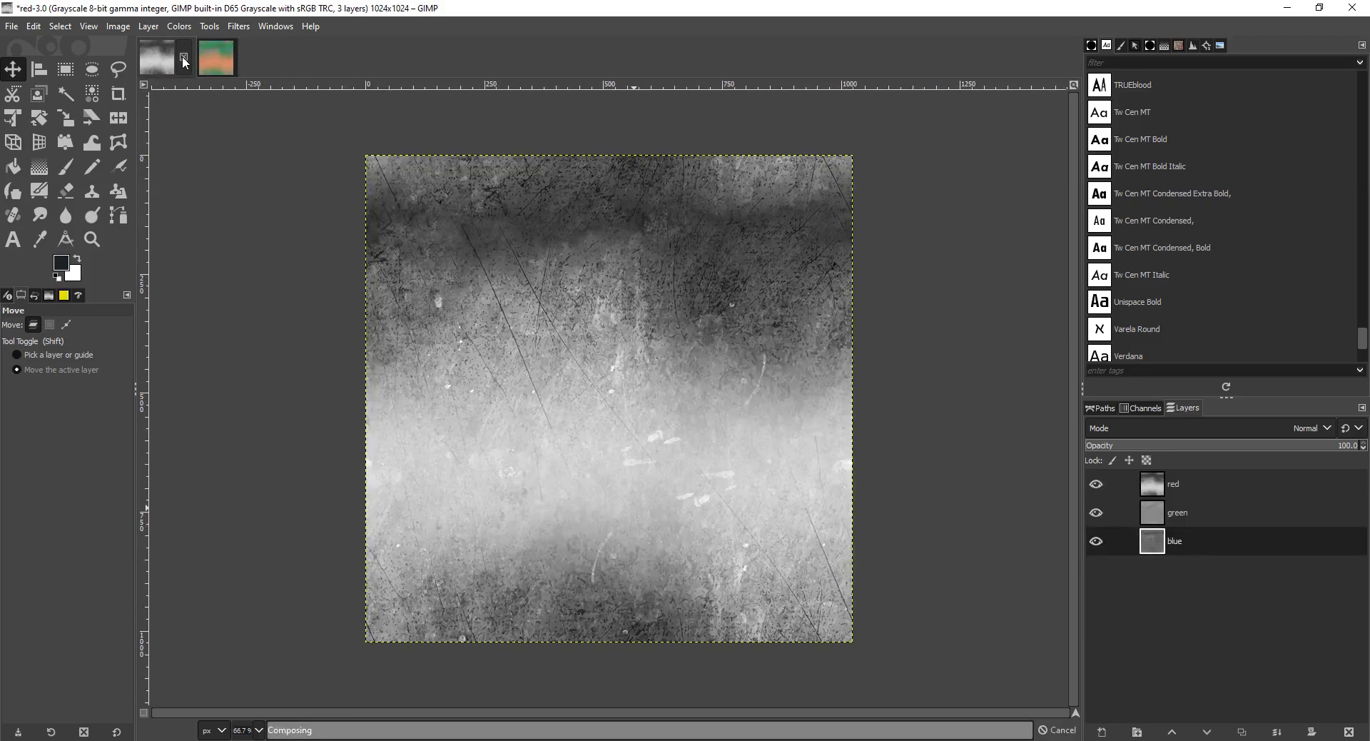
# Close the decomposed grayscale image with the red, green and blue layers and discard its changes.
pyautogui.click(184, 57)
pyautogui.click(701, 453)
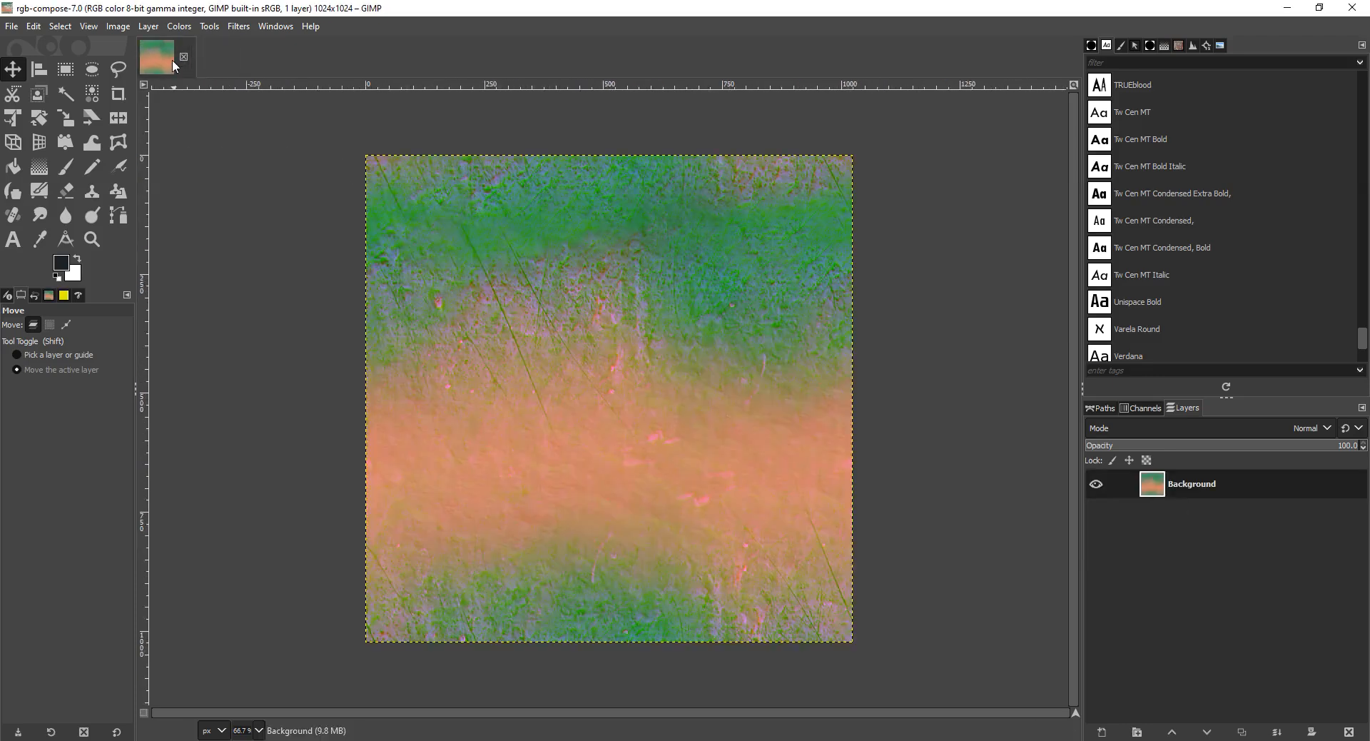
# Show only the red channel of the composed image and compare it with Abstract_001_COLOR.jpg in the abstract stone blue folder.
pyautogui.click(1140, 409)
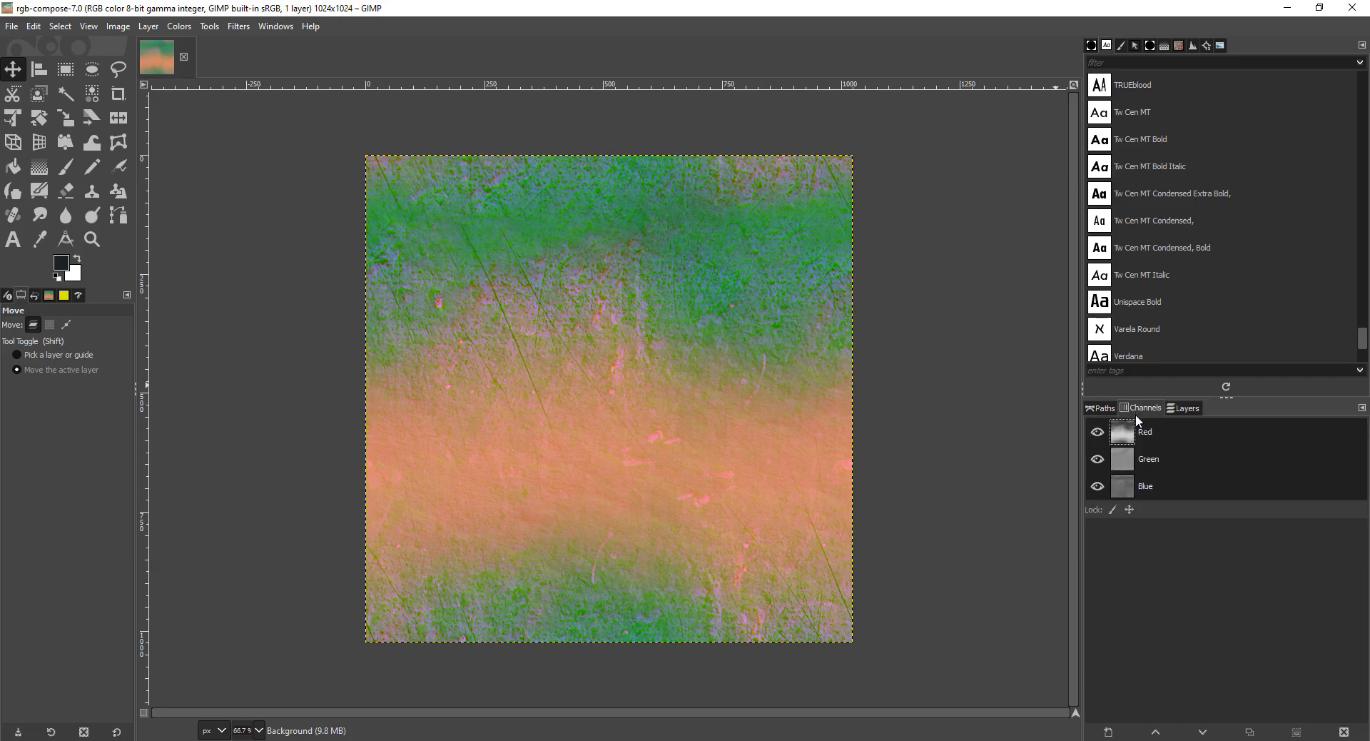
pyautogui.click(1097, 485)
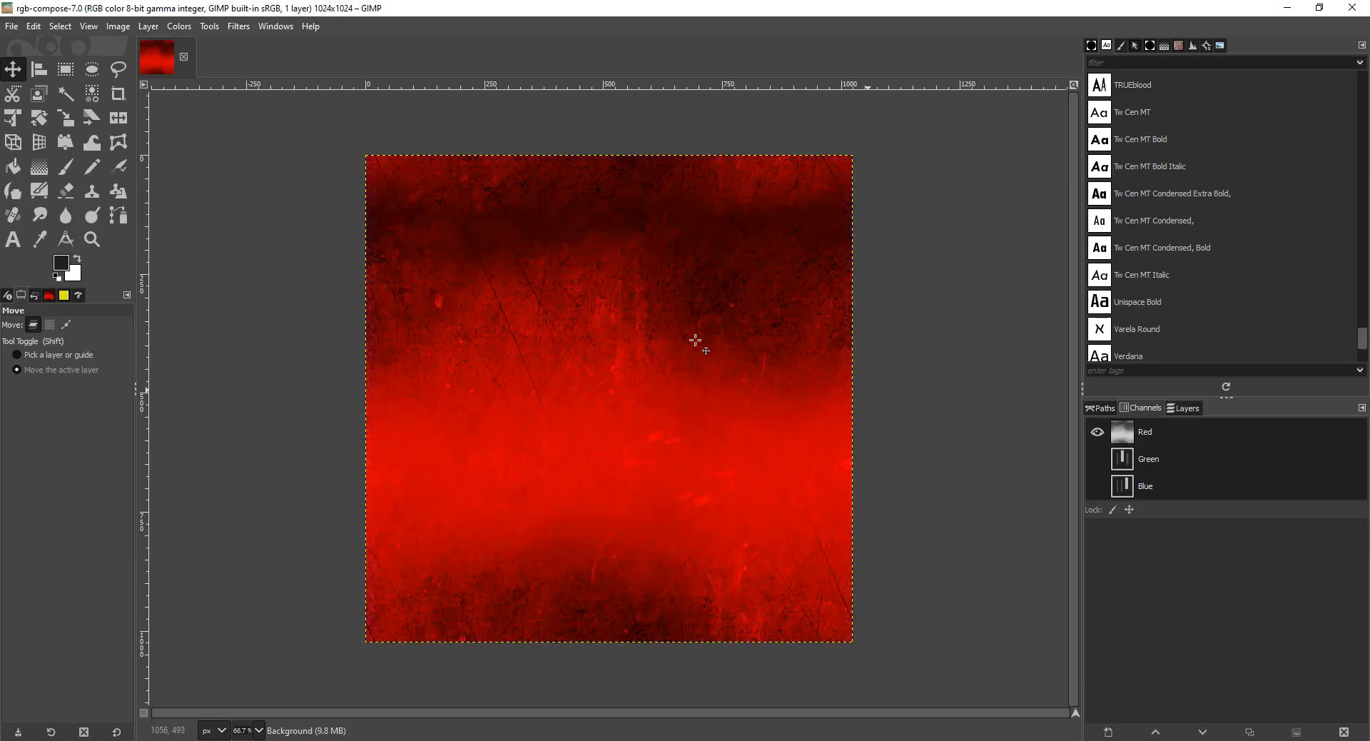
pyautogui.middleClick(632, 320)
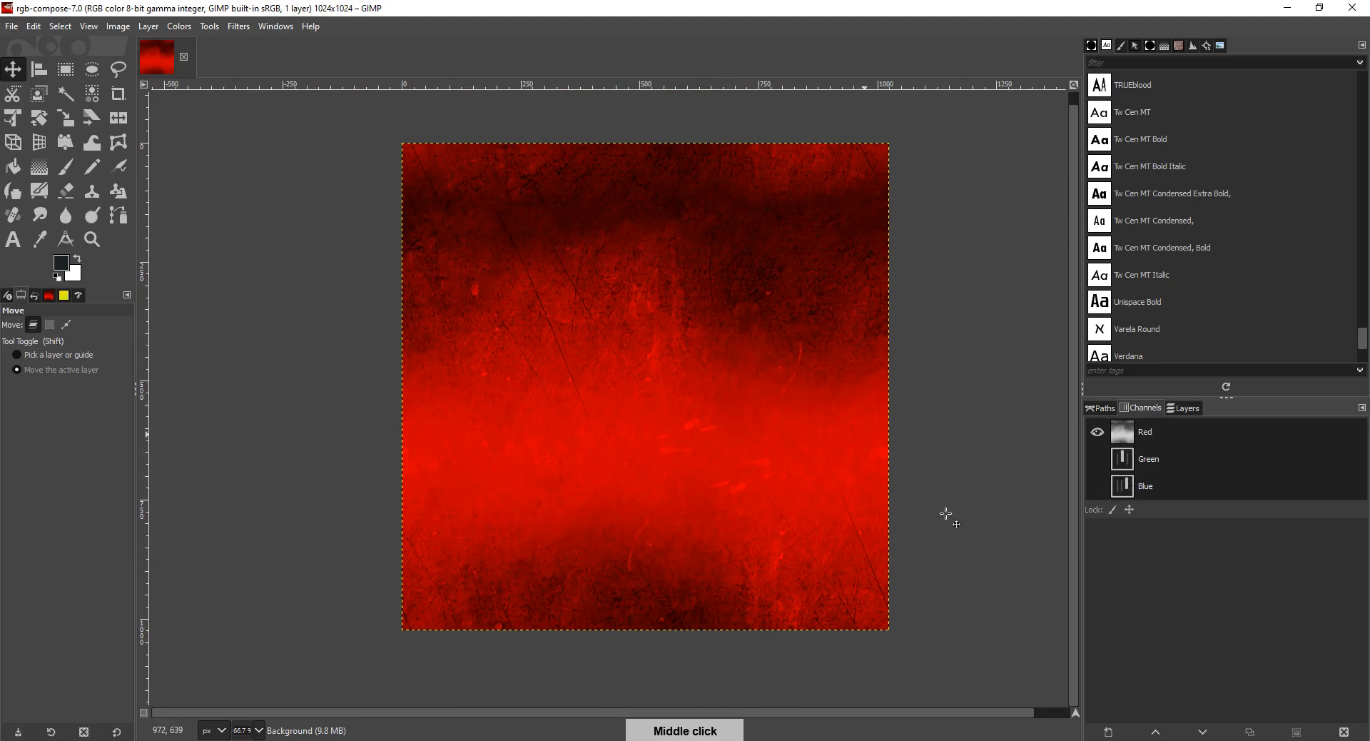
pyautogui.click(1041, 740)
pyautogui.click(963, 699)
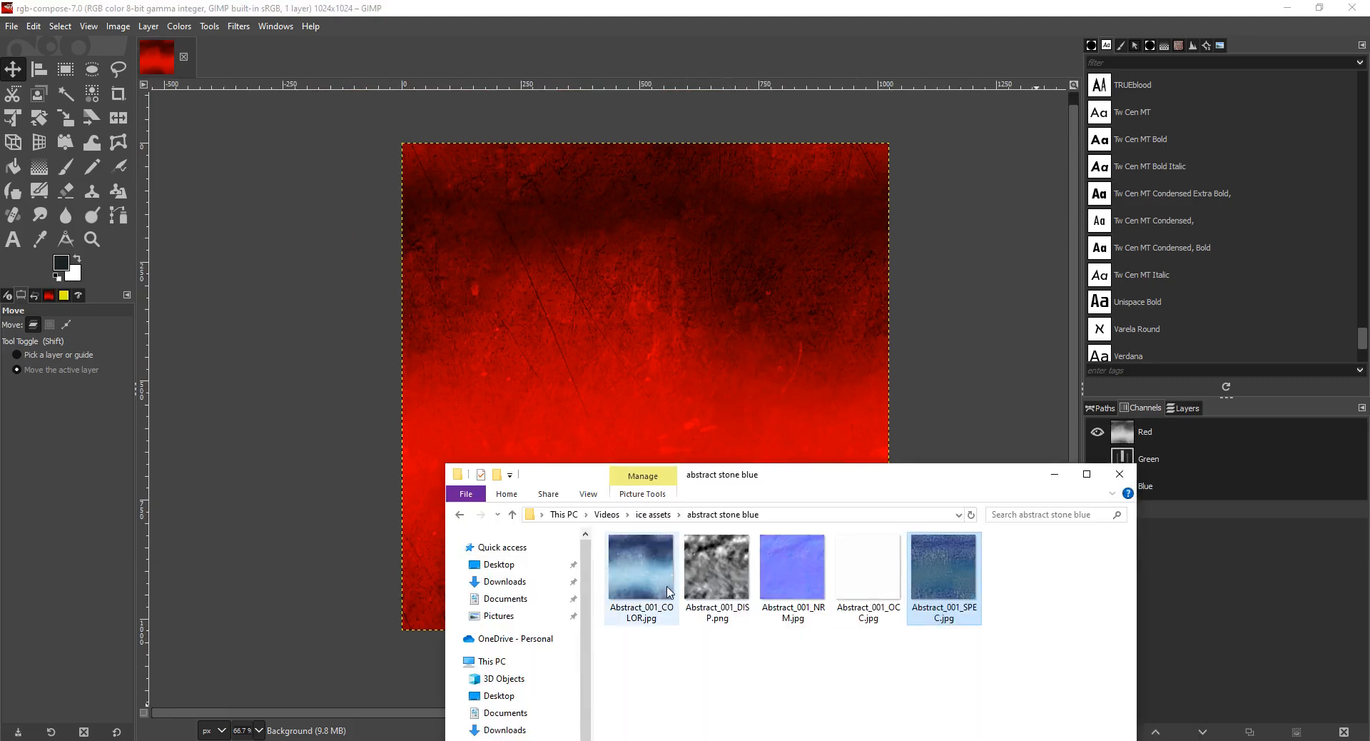
pyautogui.click(640, 567)
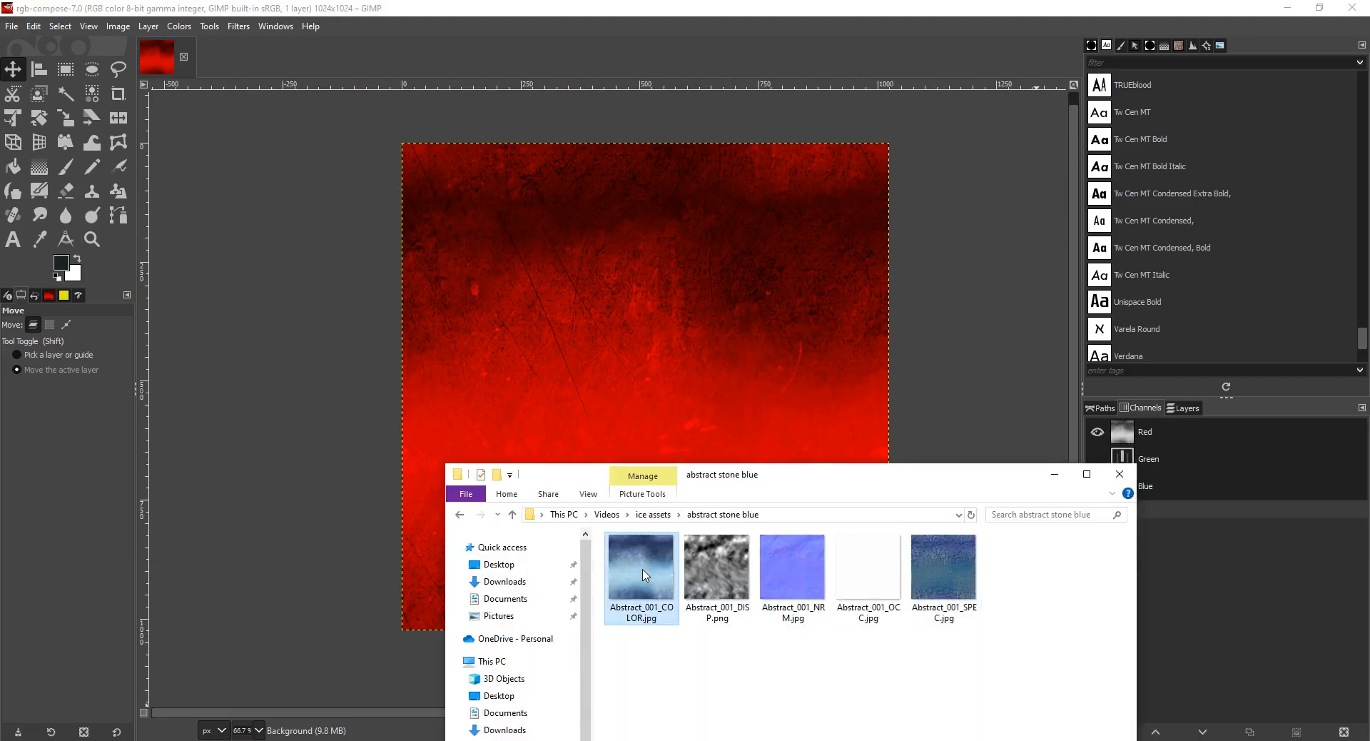
pyautogui.middleClick(764, 354)
pyautogui.middleClick(742, 324)
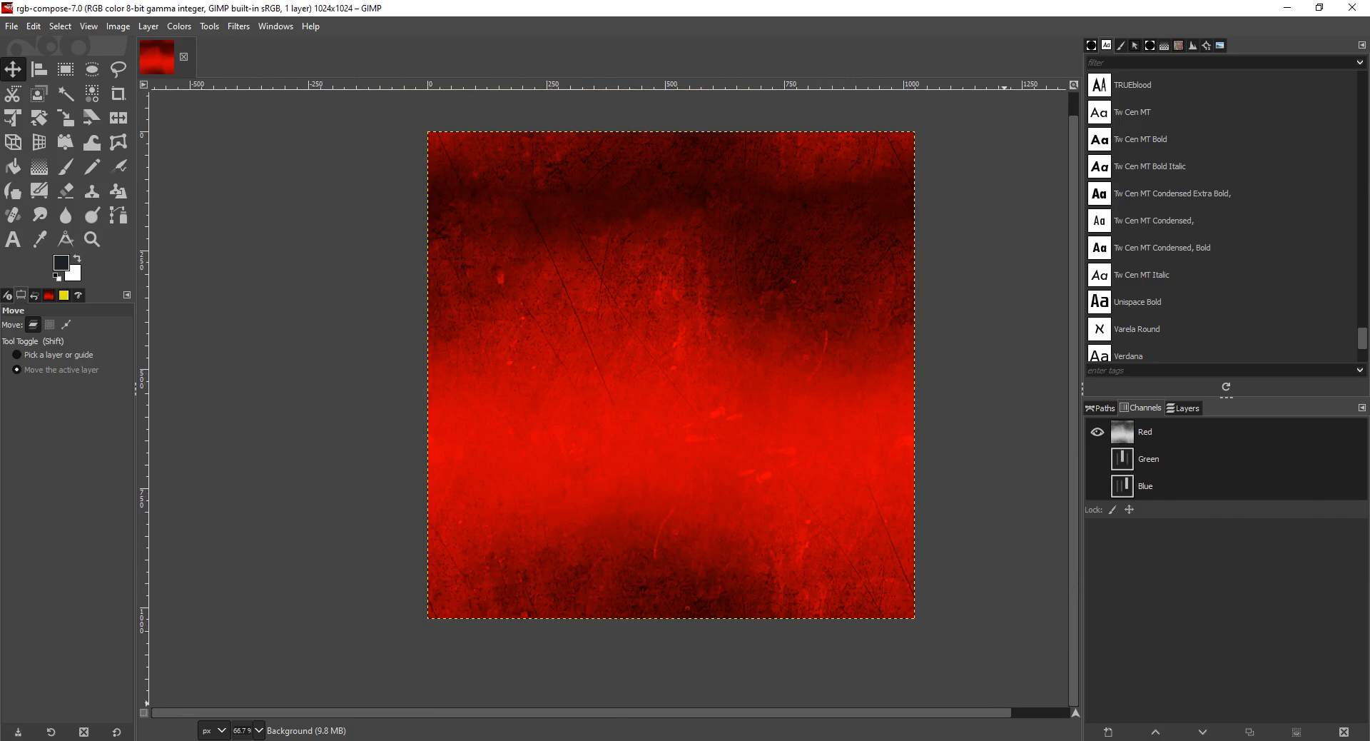
pyautogui.click(978, 705)
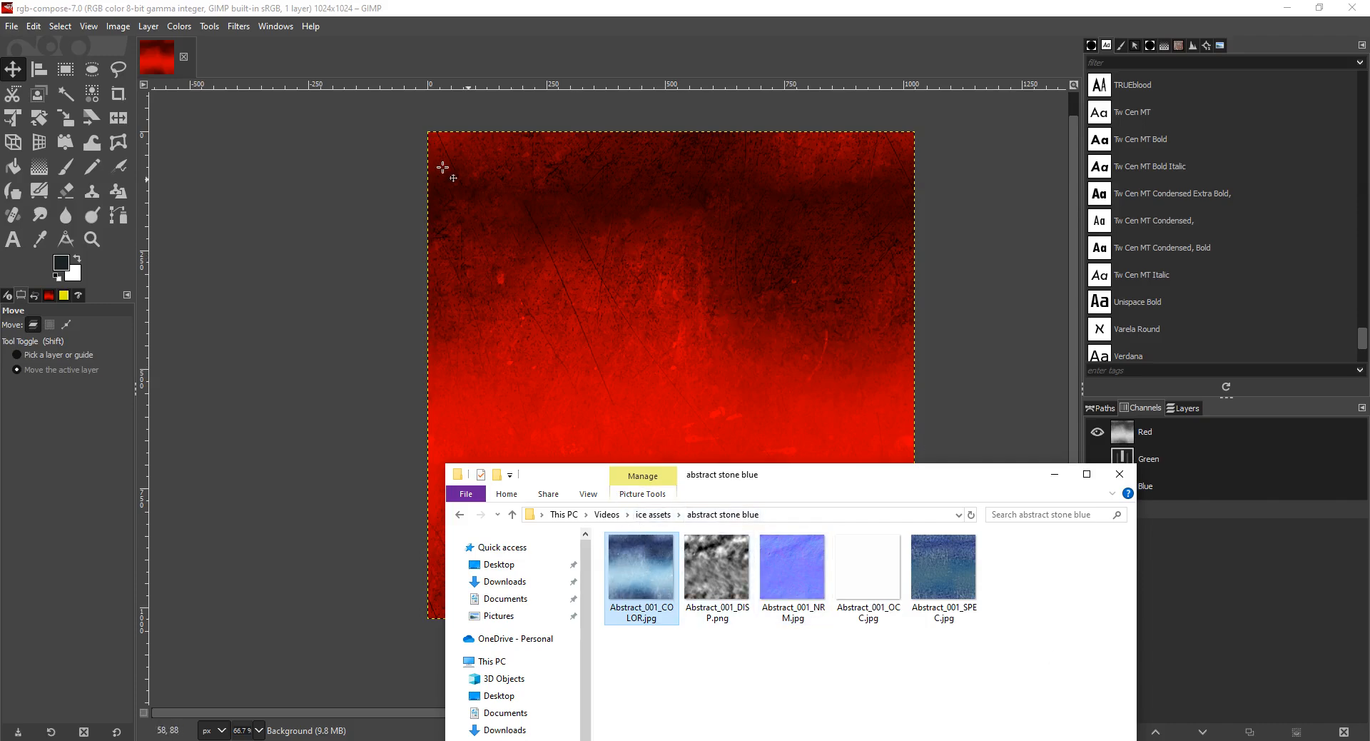
pyautogui.middleClick(825, 327)
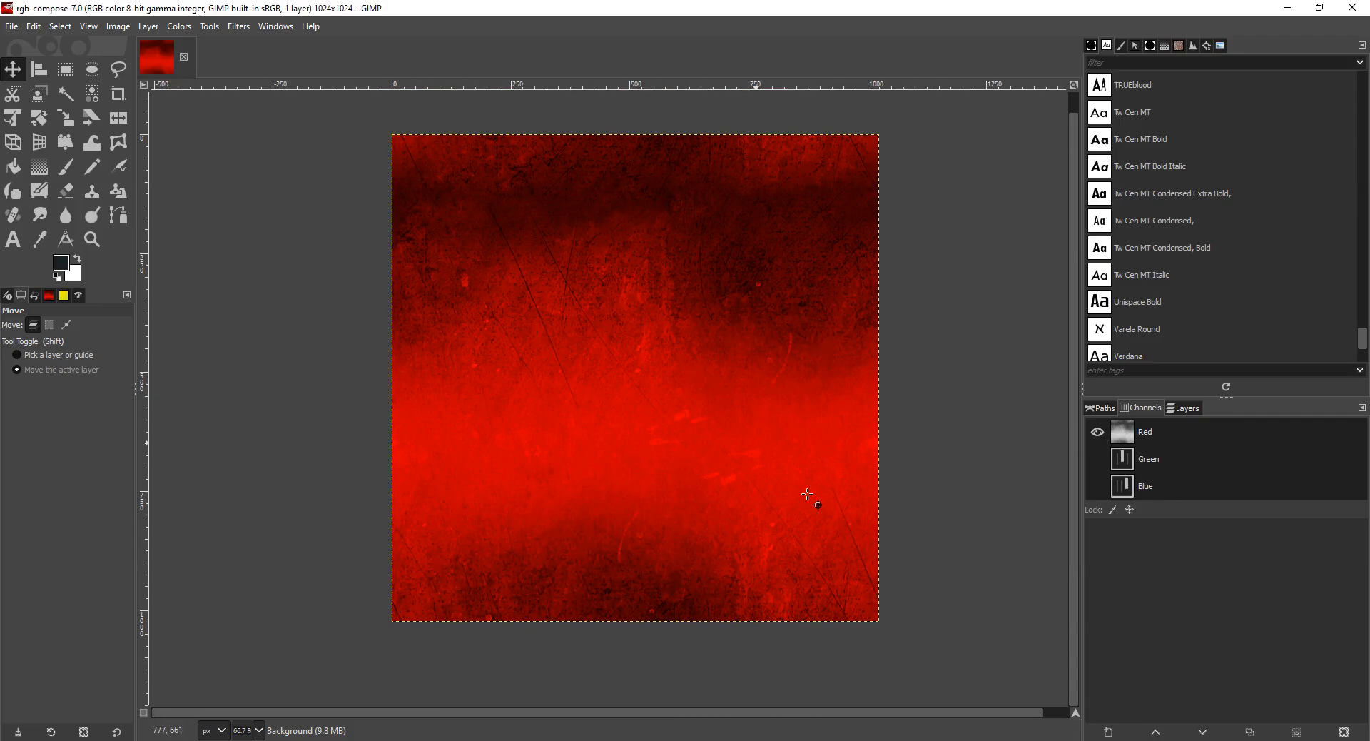
pyautogui.click(1008, 739)
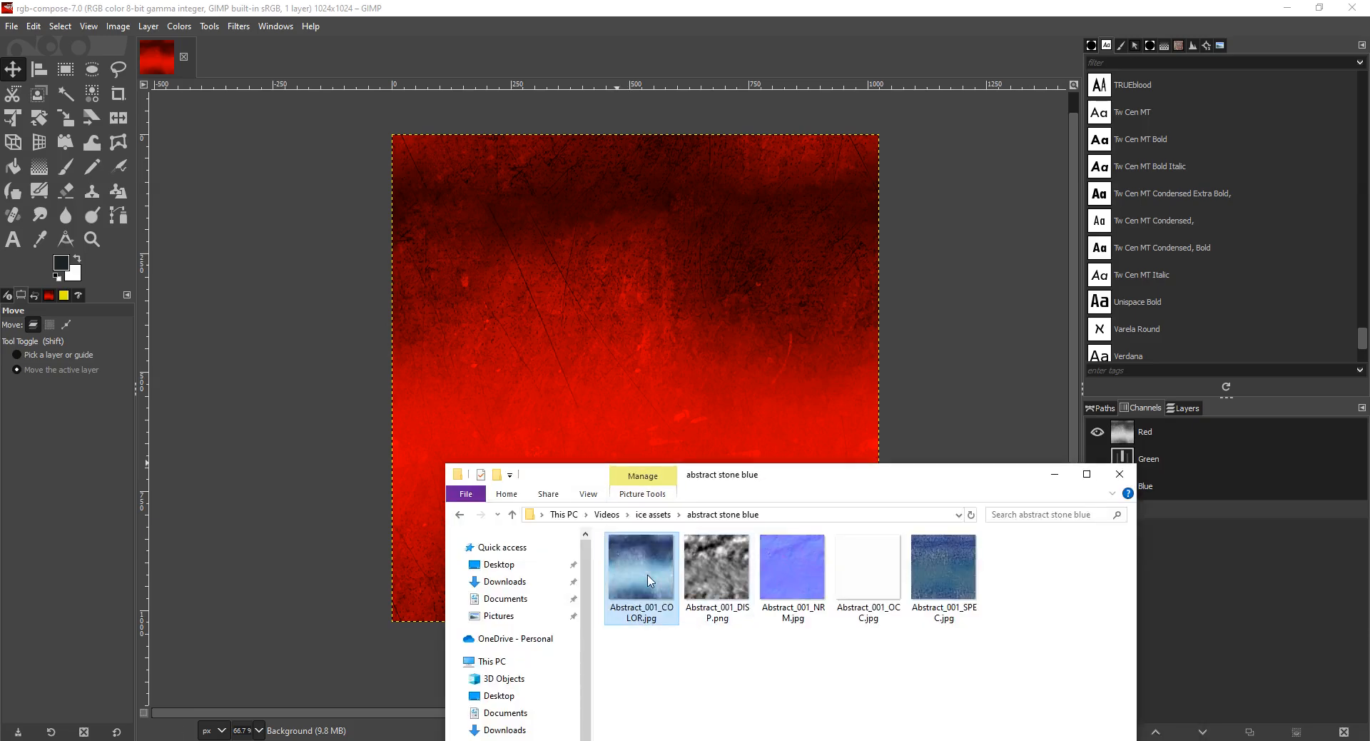
pyautogui.click(1195, 553)
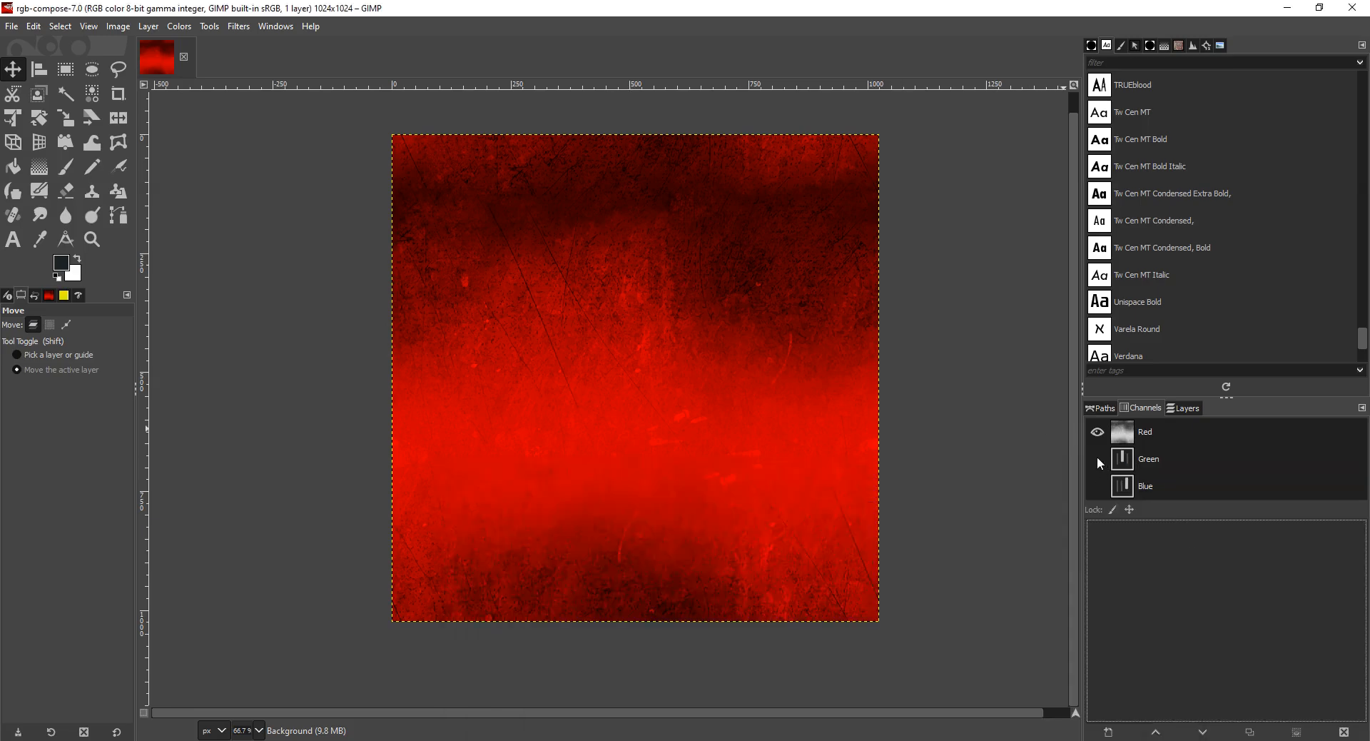
# Show only the green channel and compare it with the normal map Abstract_001_NRM.jpg in the file browser.
pyautogui.click(1097, 459)
pyautogui.click(1098, 431)
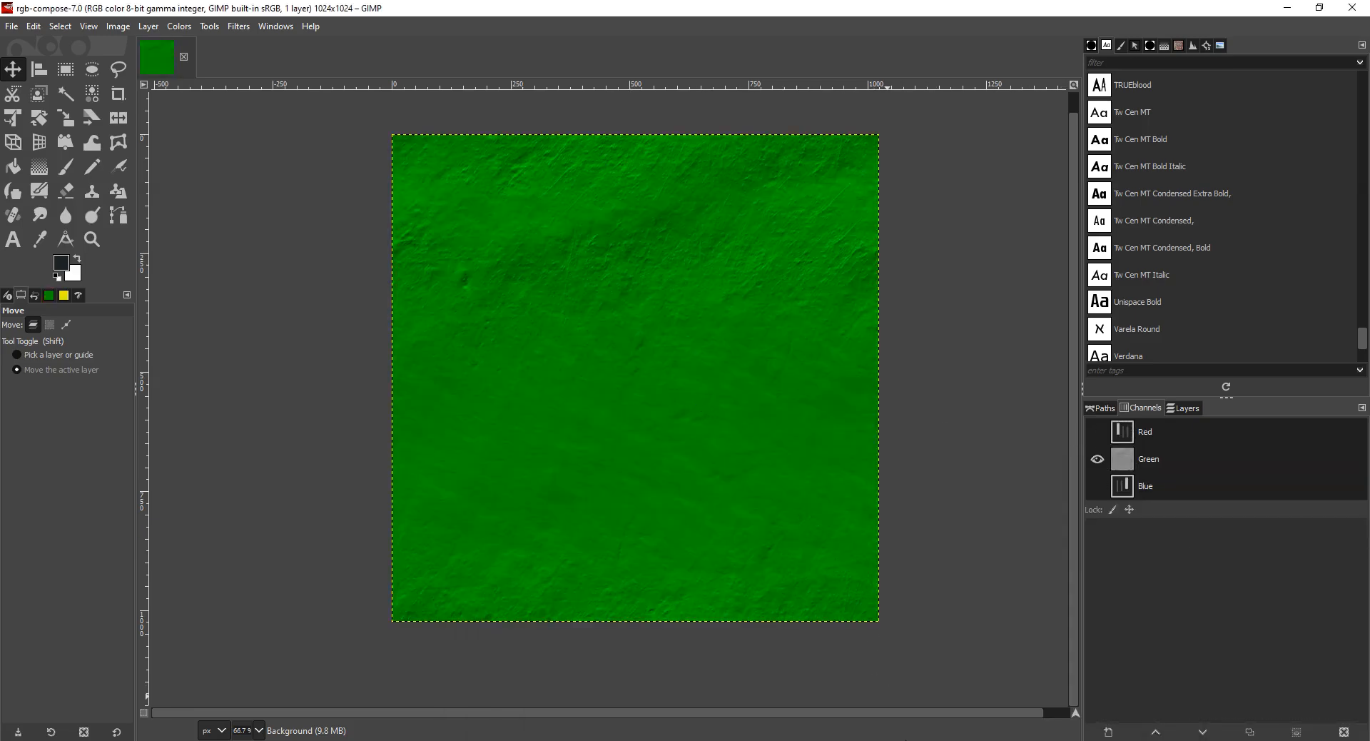
pyautogui.moveTo(1038, 740)
pyautogui.click(964, 688)
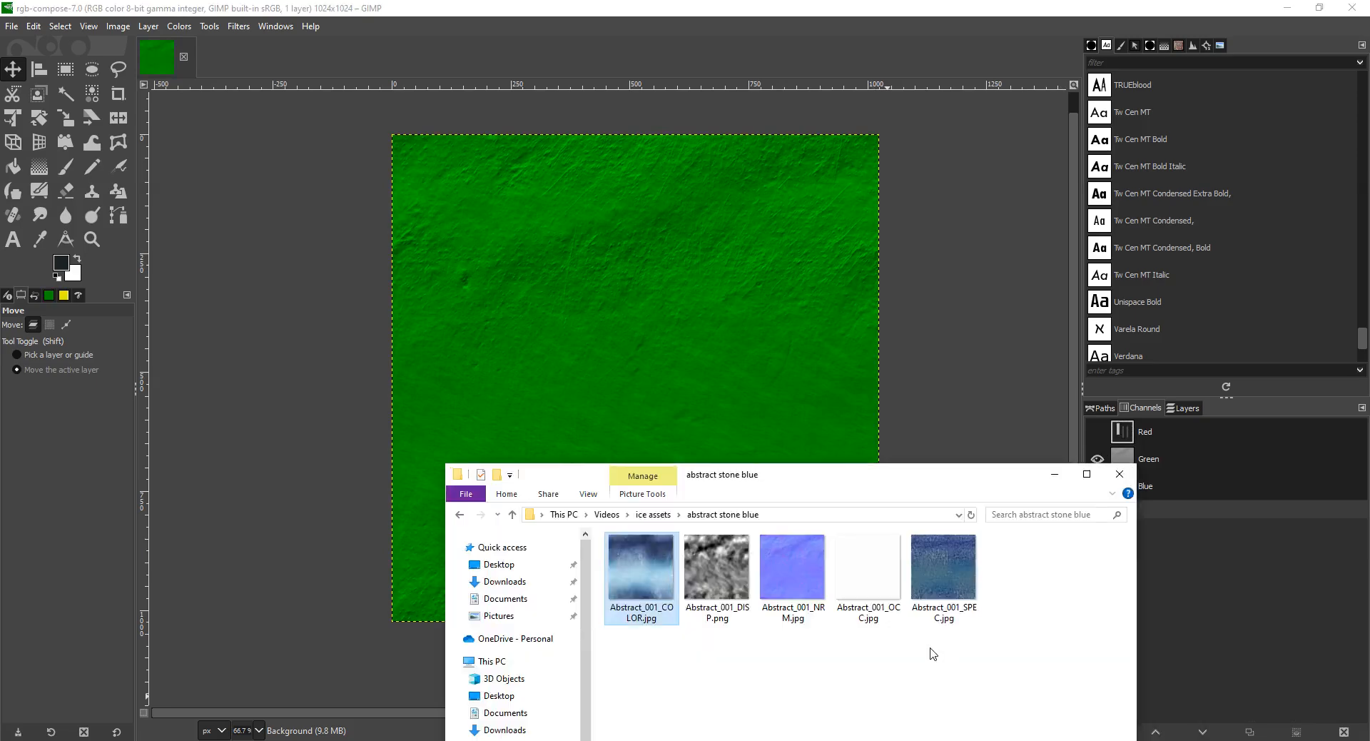
pyautogui.click(801, 555)
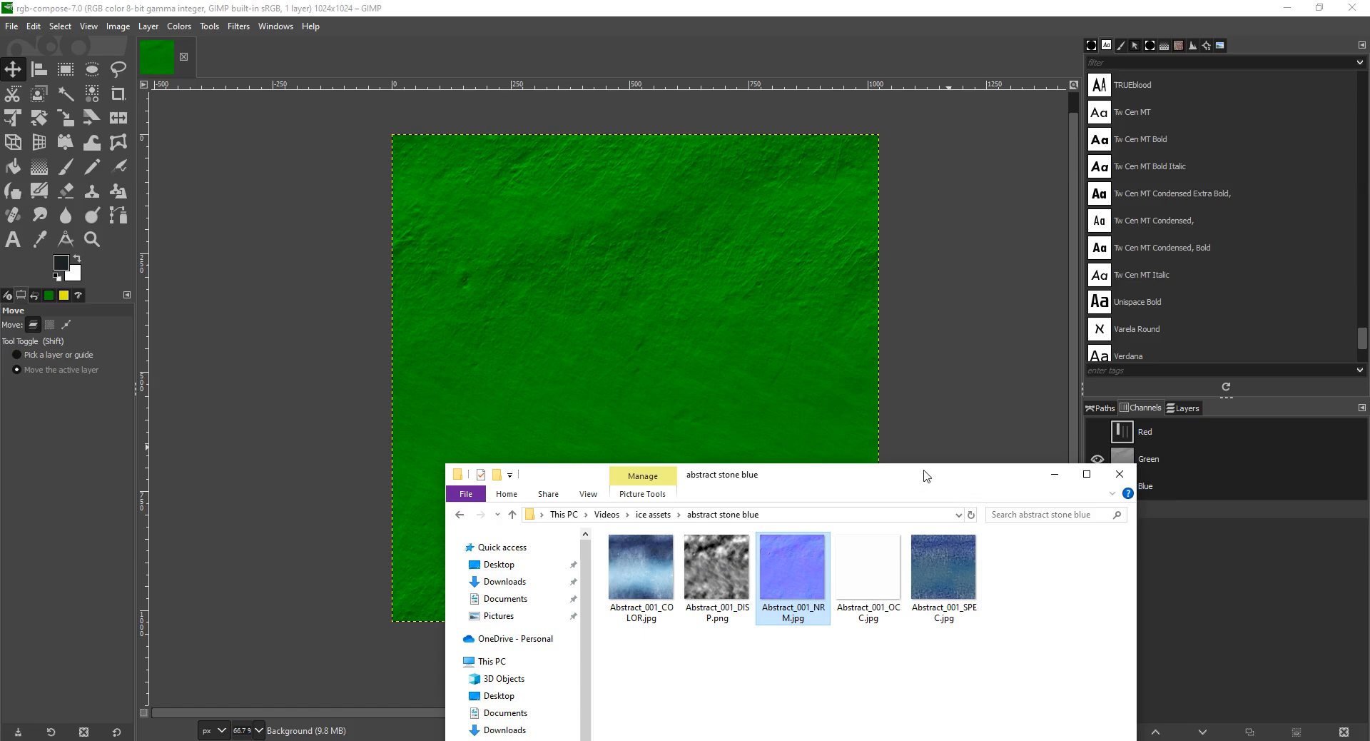
pyautogui.moveTo(897, 475); pyautogui.dragTo(858, 468)
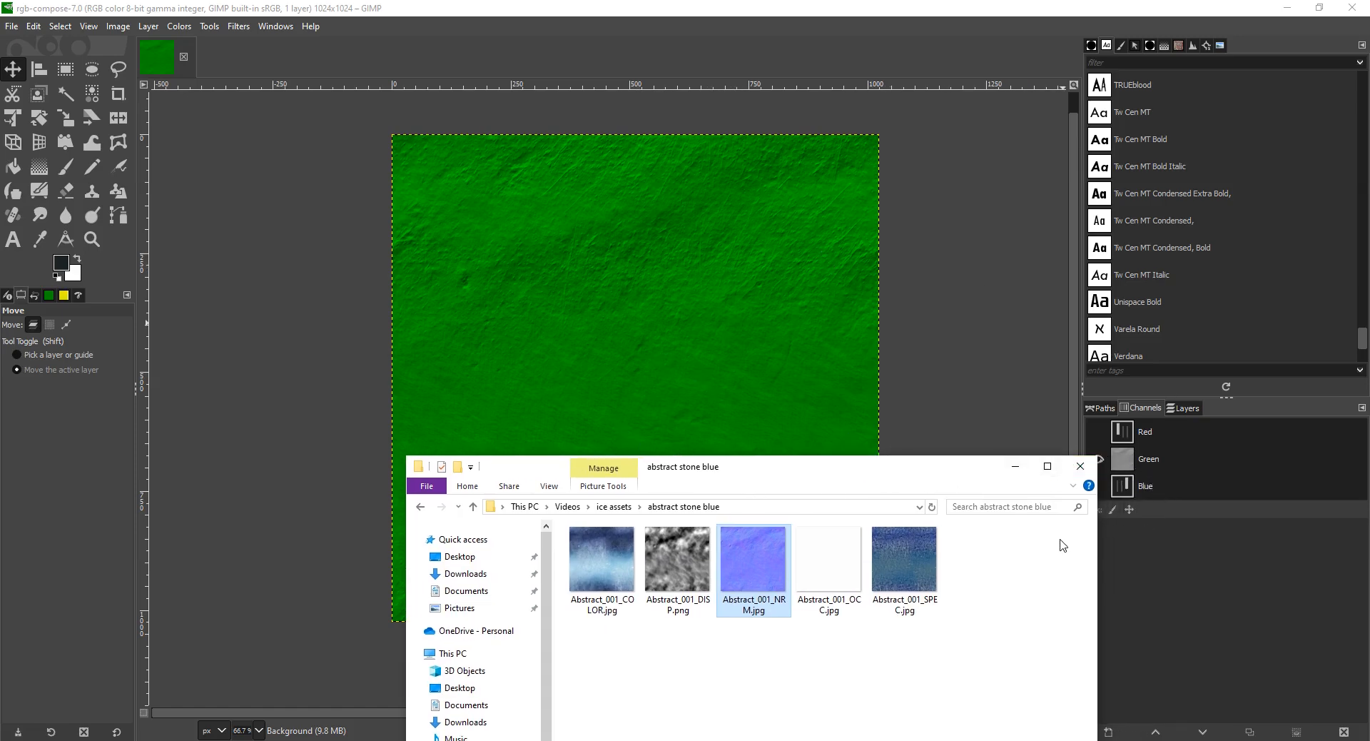
pyautogui.click(1014, 466)
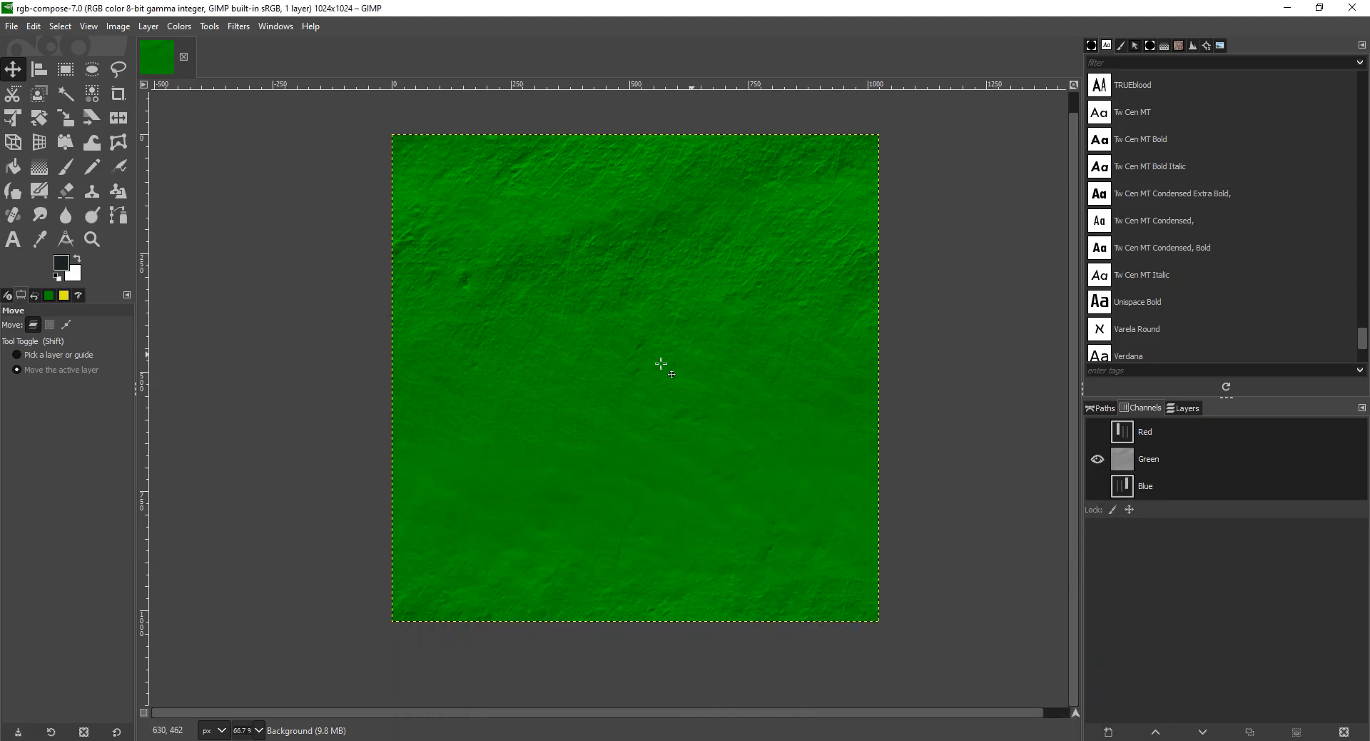
# Show only the blue channel and compare it with the specular map Abstract_001_SPEC.jpg in the file browser.
pyautogui.click(1098, 460)
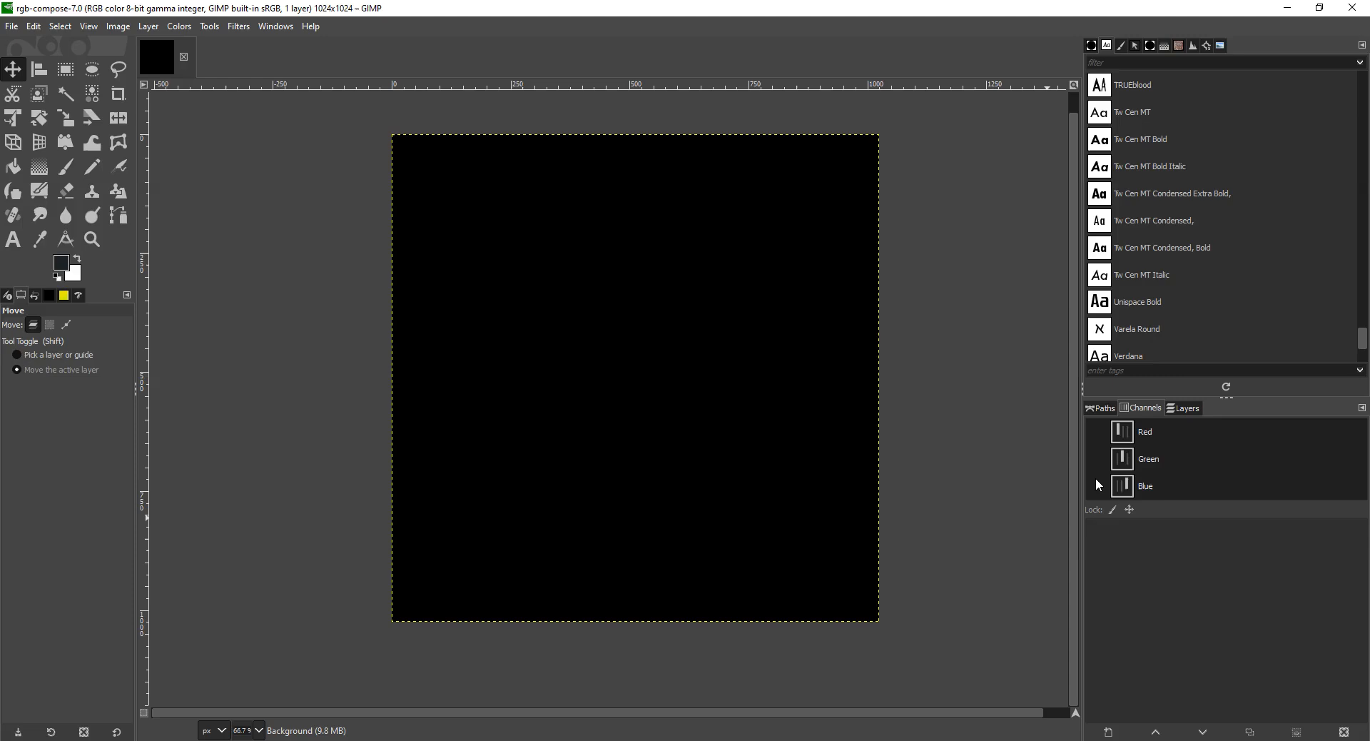
pyautogui.click(1097, 486)
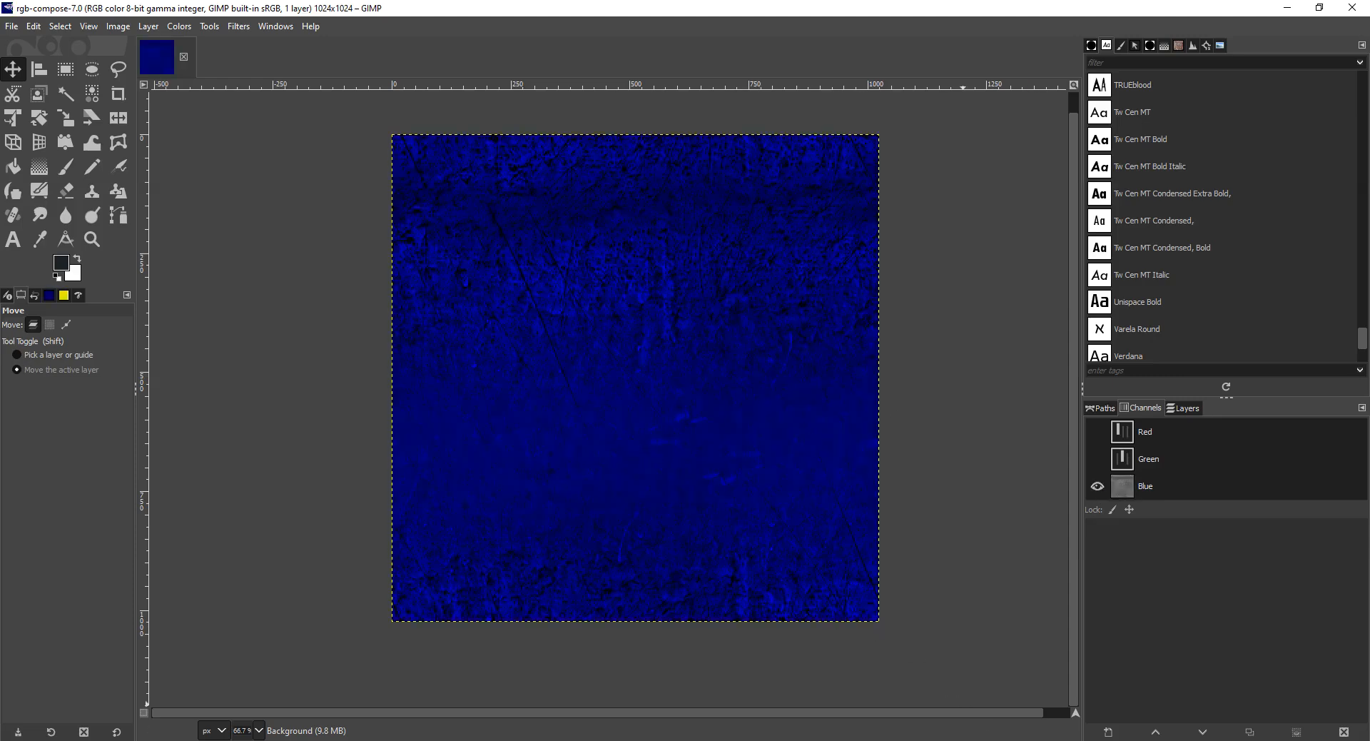
pyautogui.click(956, 696)
pyautogui.click(916, 569)
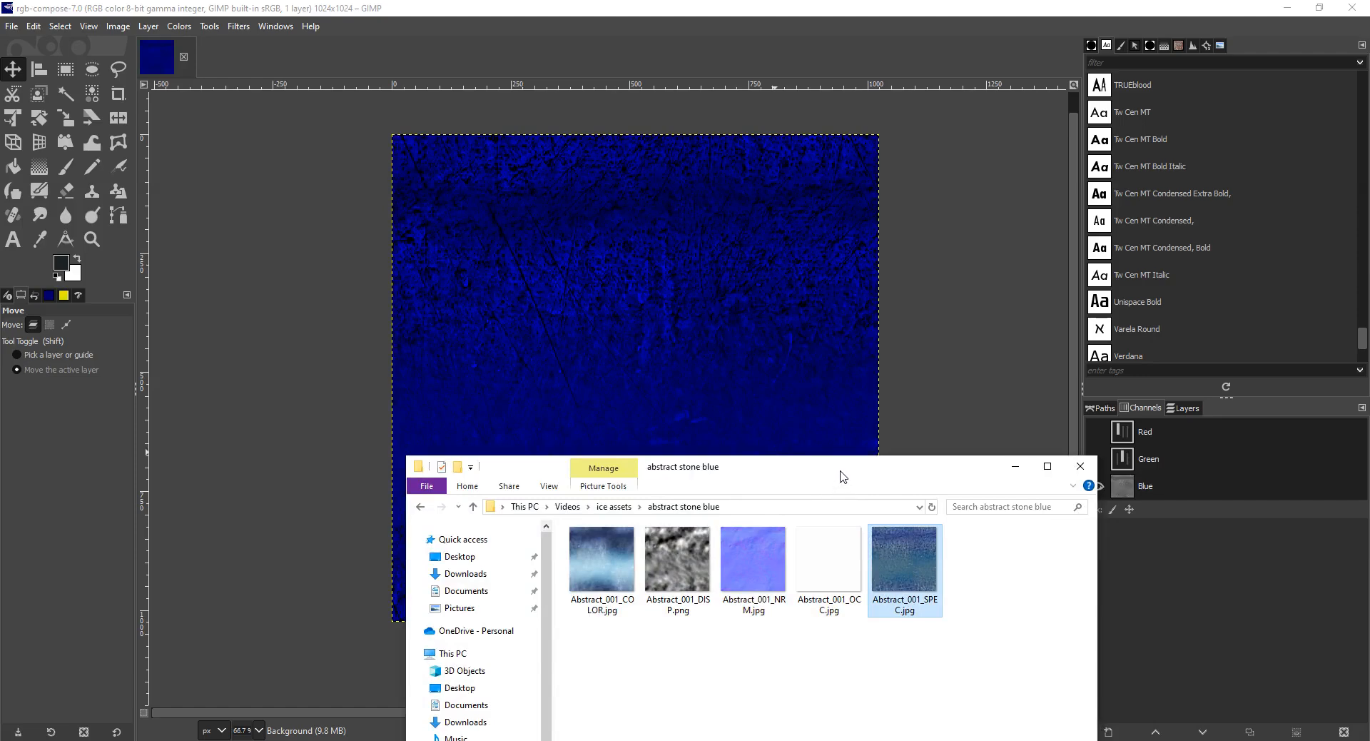
pyautogui.moveTo(843, 476); pyautogui.dragTo(788, 443)
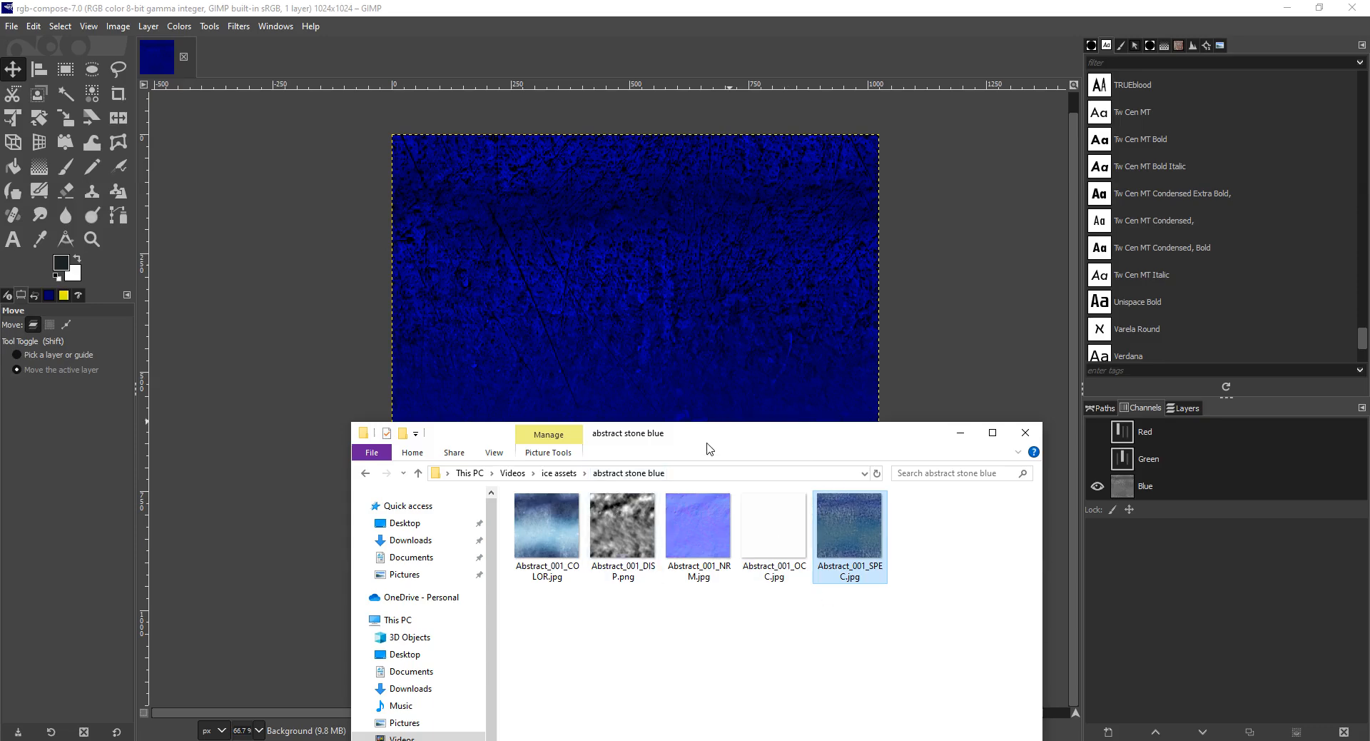
pyautogui.click(961, 433)
# Make the green and red channels visible again, and review the composed image's channels and its layer list.
pyautogui.click(1096, 459)
pyautogui.click(1097, 433)
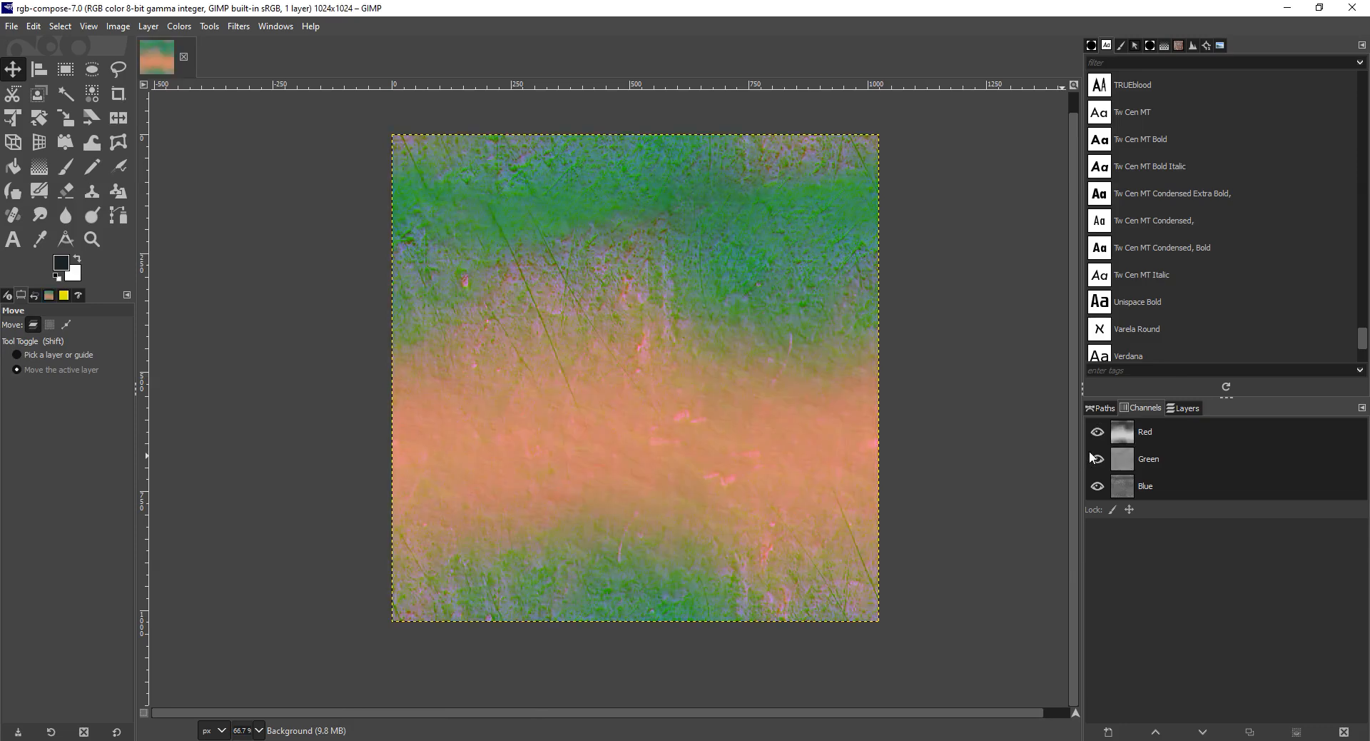
pyautogui.click(1182, 408)
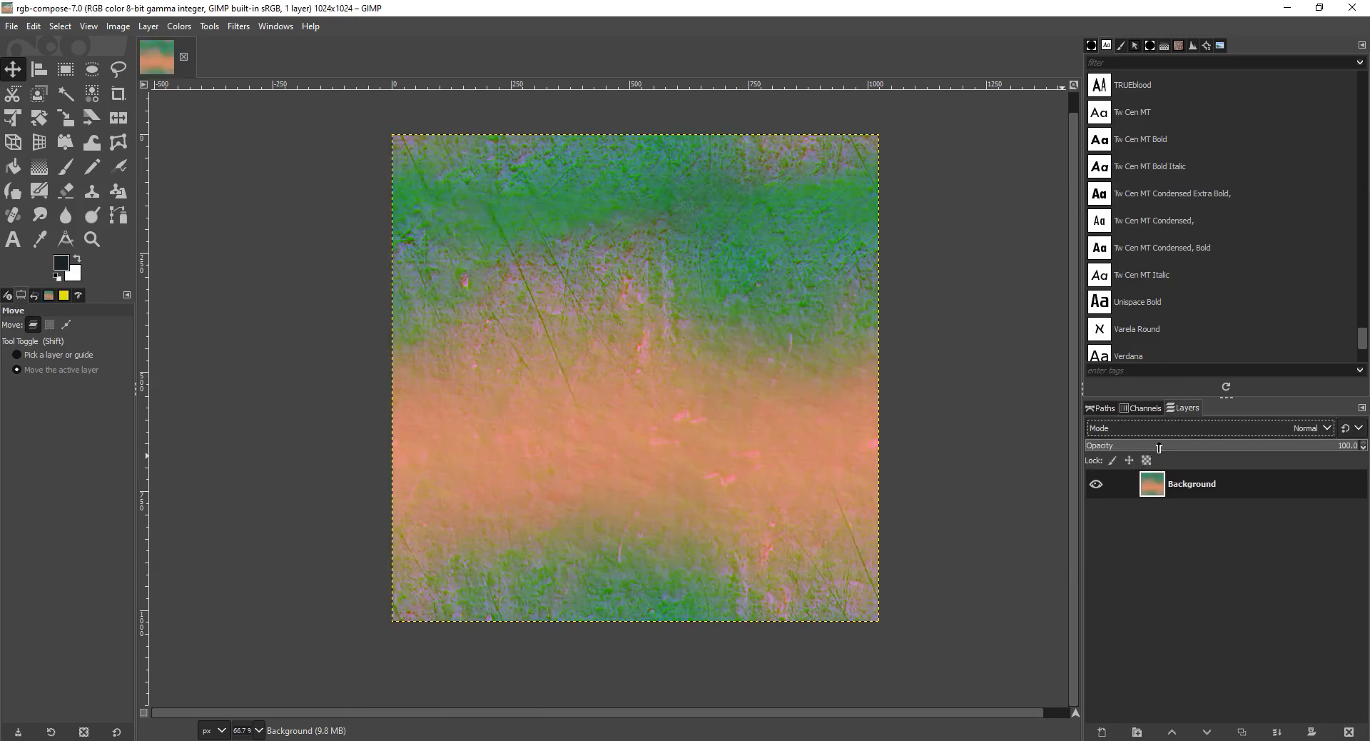
pyautogui.click(1157, 409)
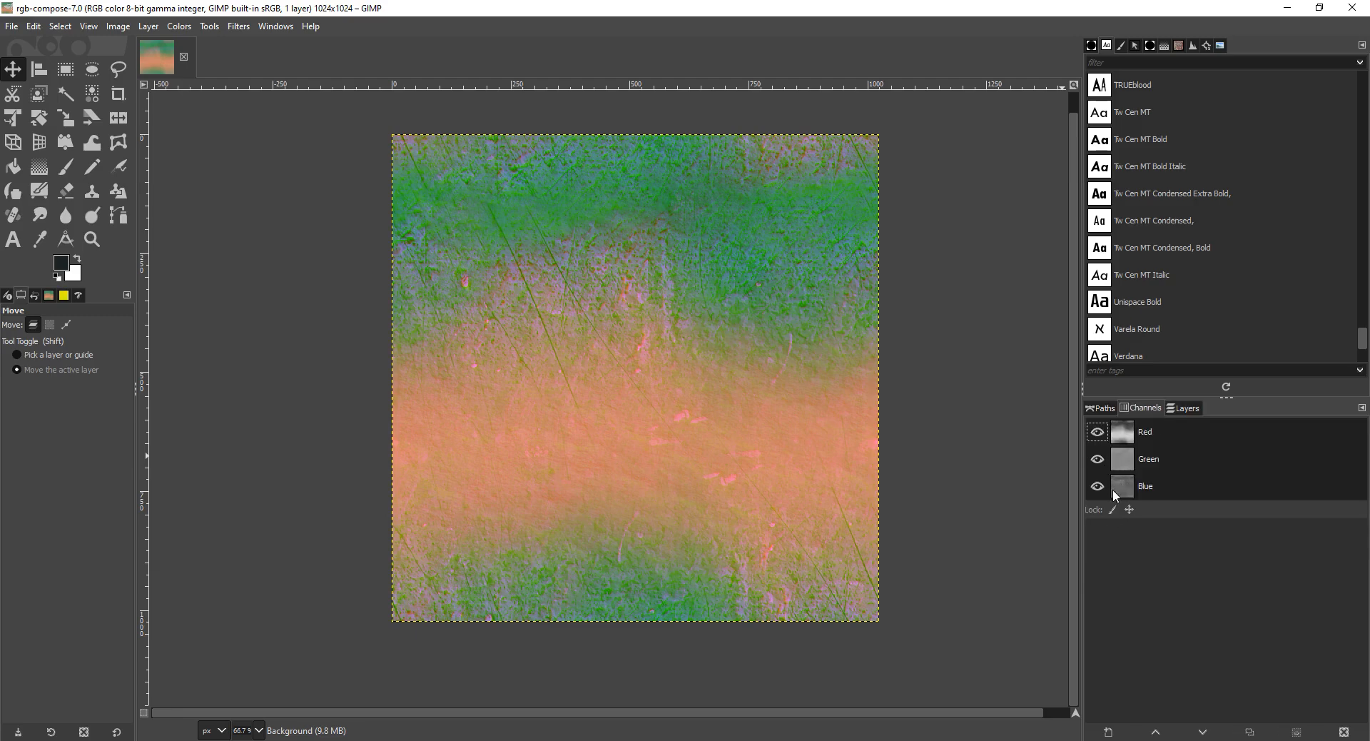
pyautogui.click(1185, 408)
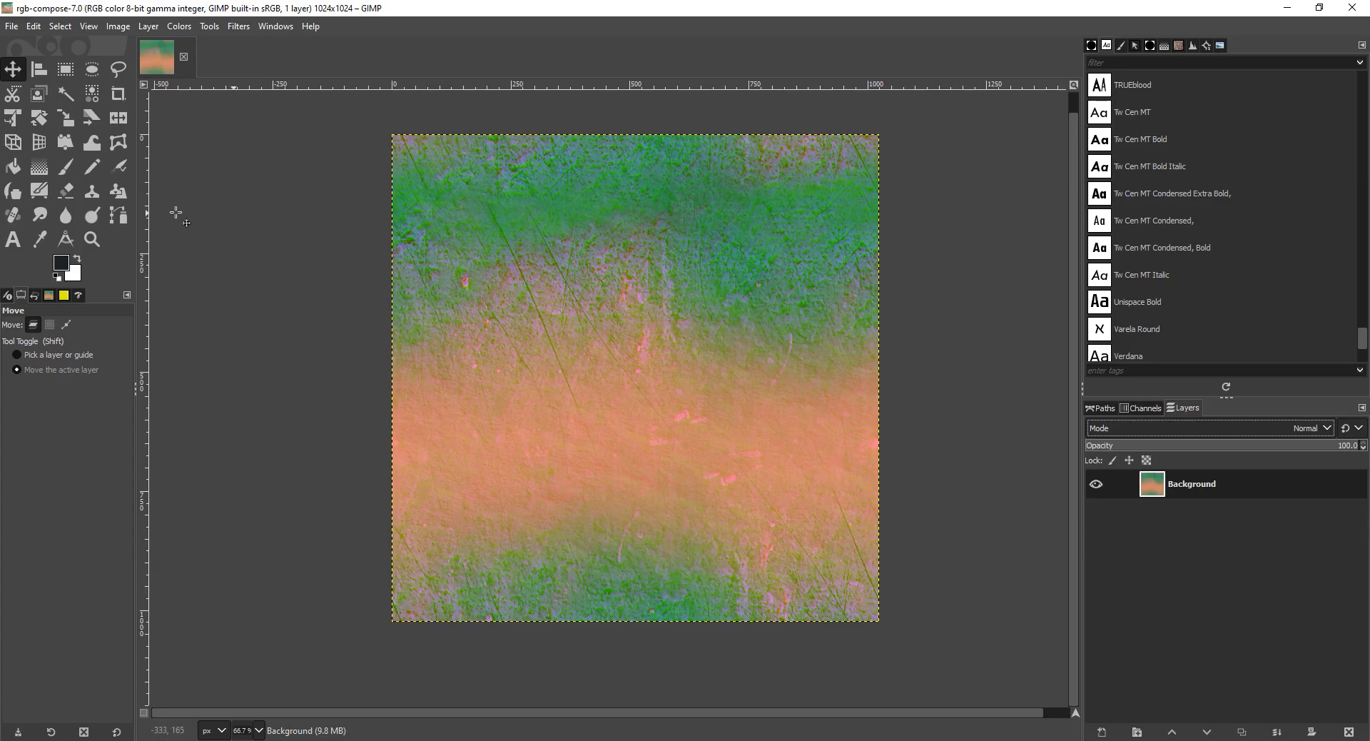